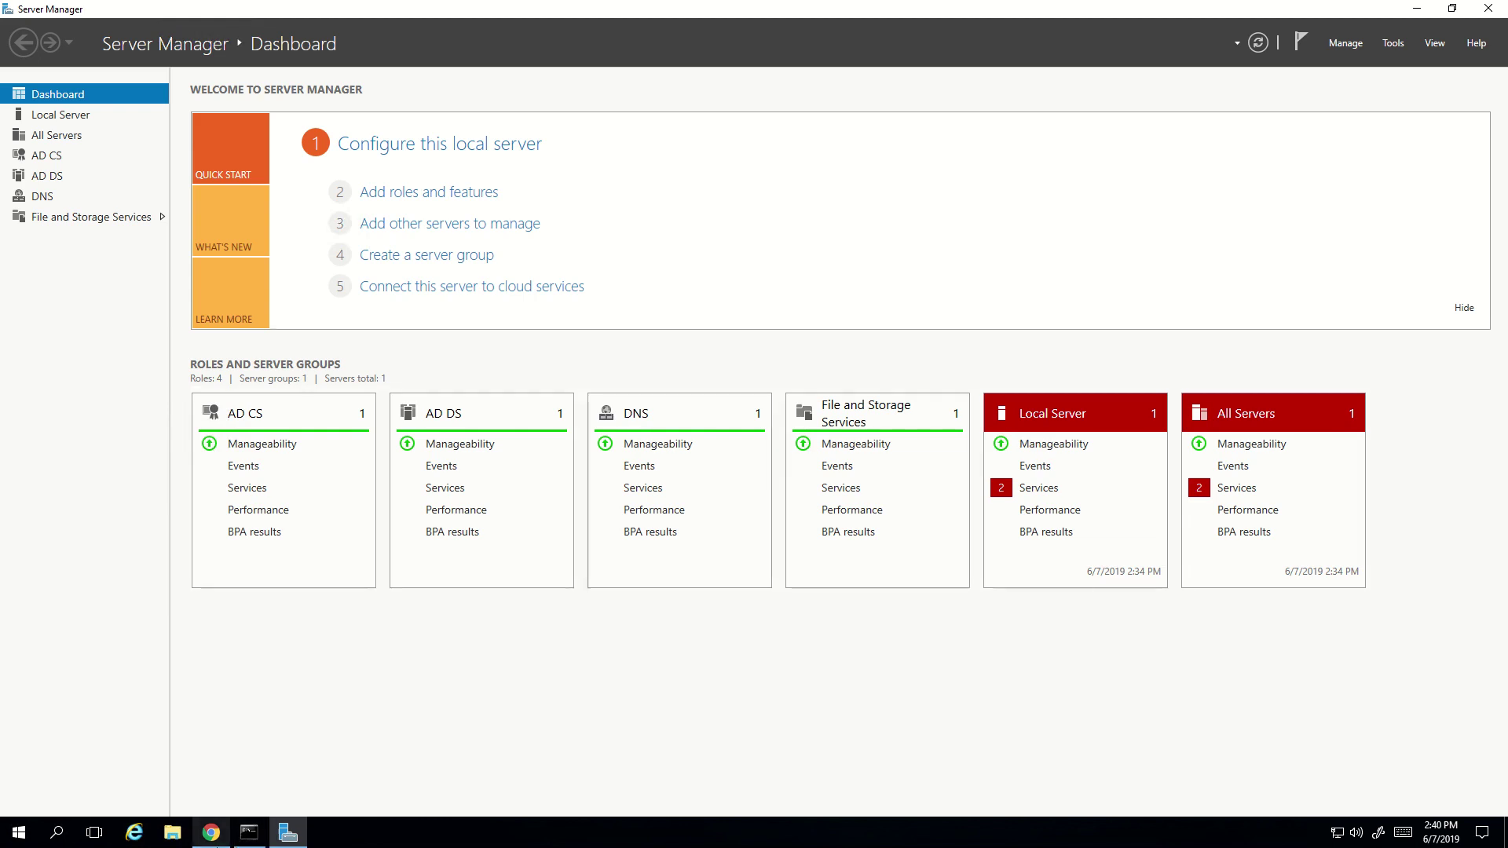
- Load portal.azure.com in Chrome and sign in with the existing admin account
{"action": "left_click", "coordinate": [208, 833]}
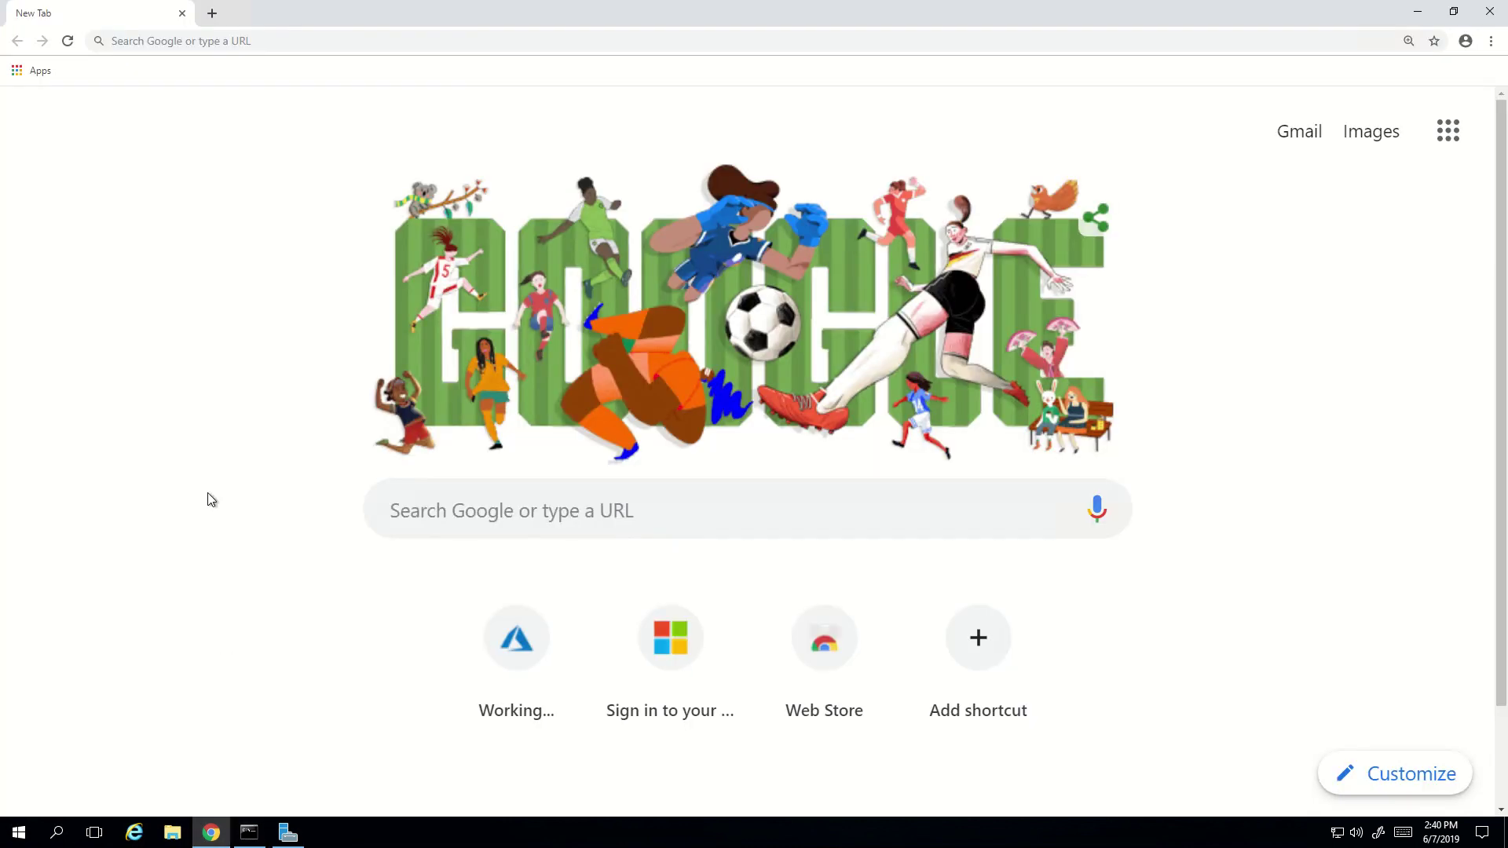
{"action": "left_click", "coordinate": [185, 41]}
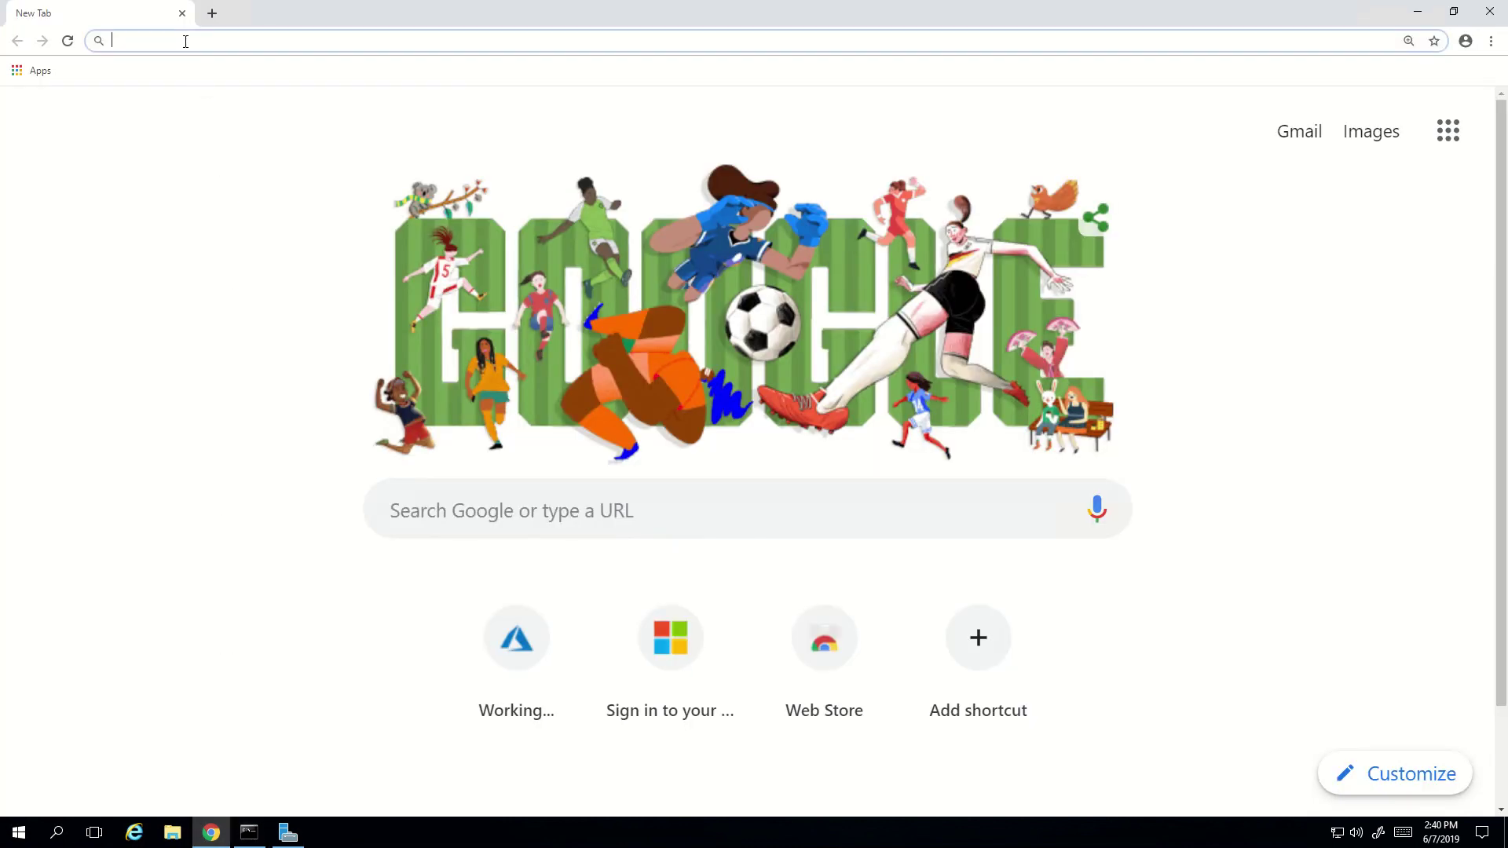
{"action": "type", "text": "port"}
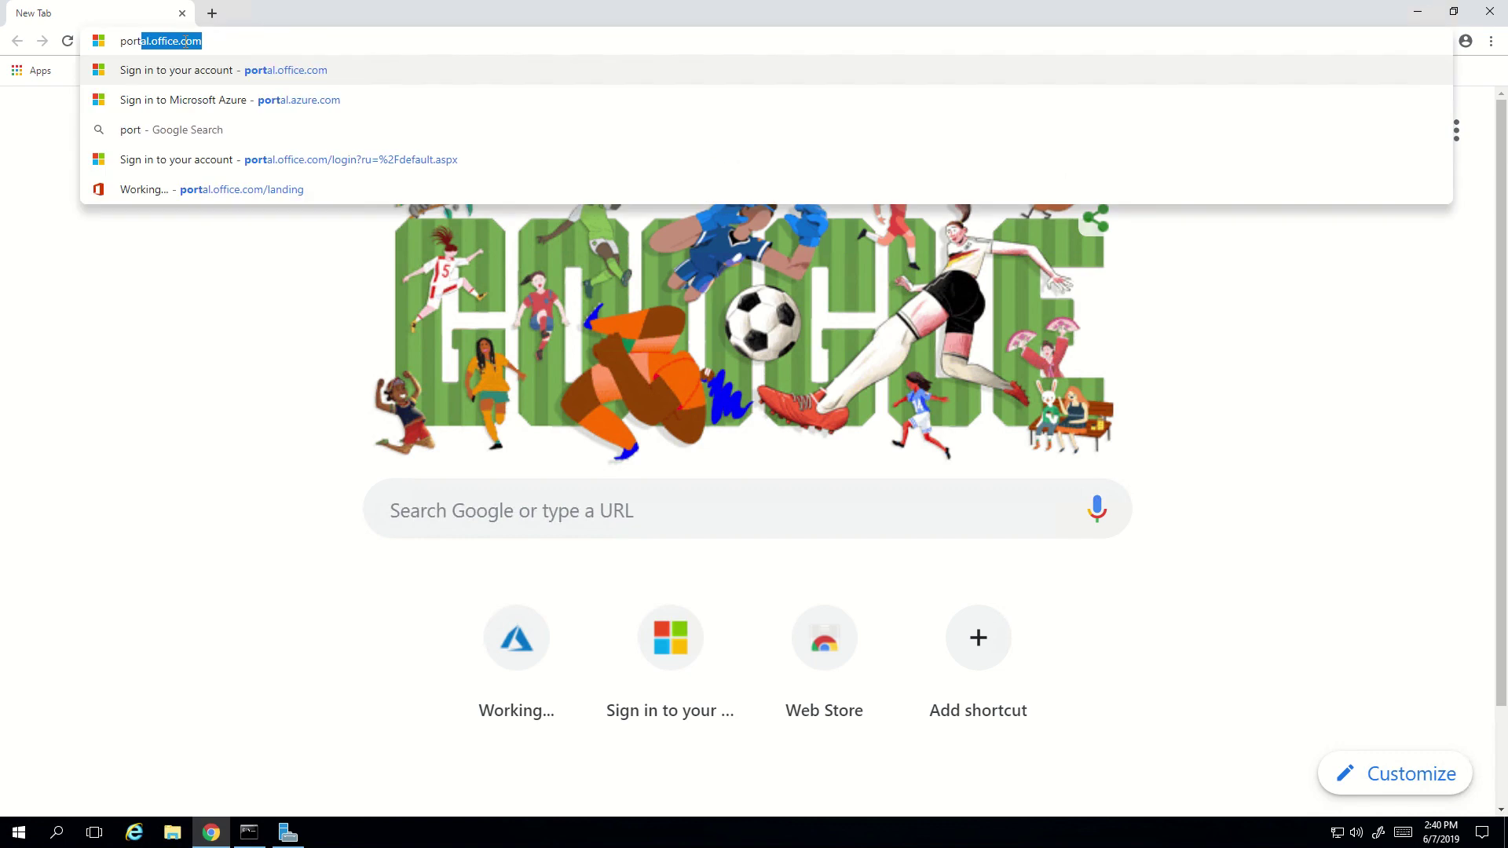
{"action": "type", "text": "al.azure.com"}
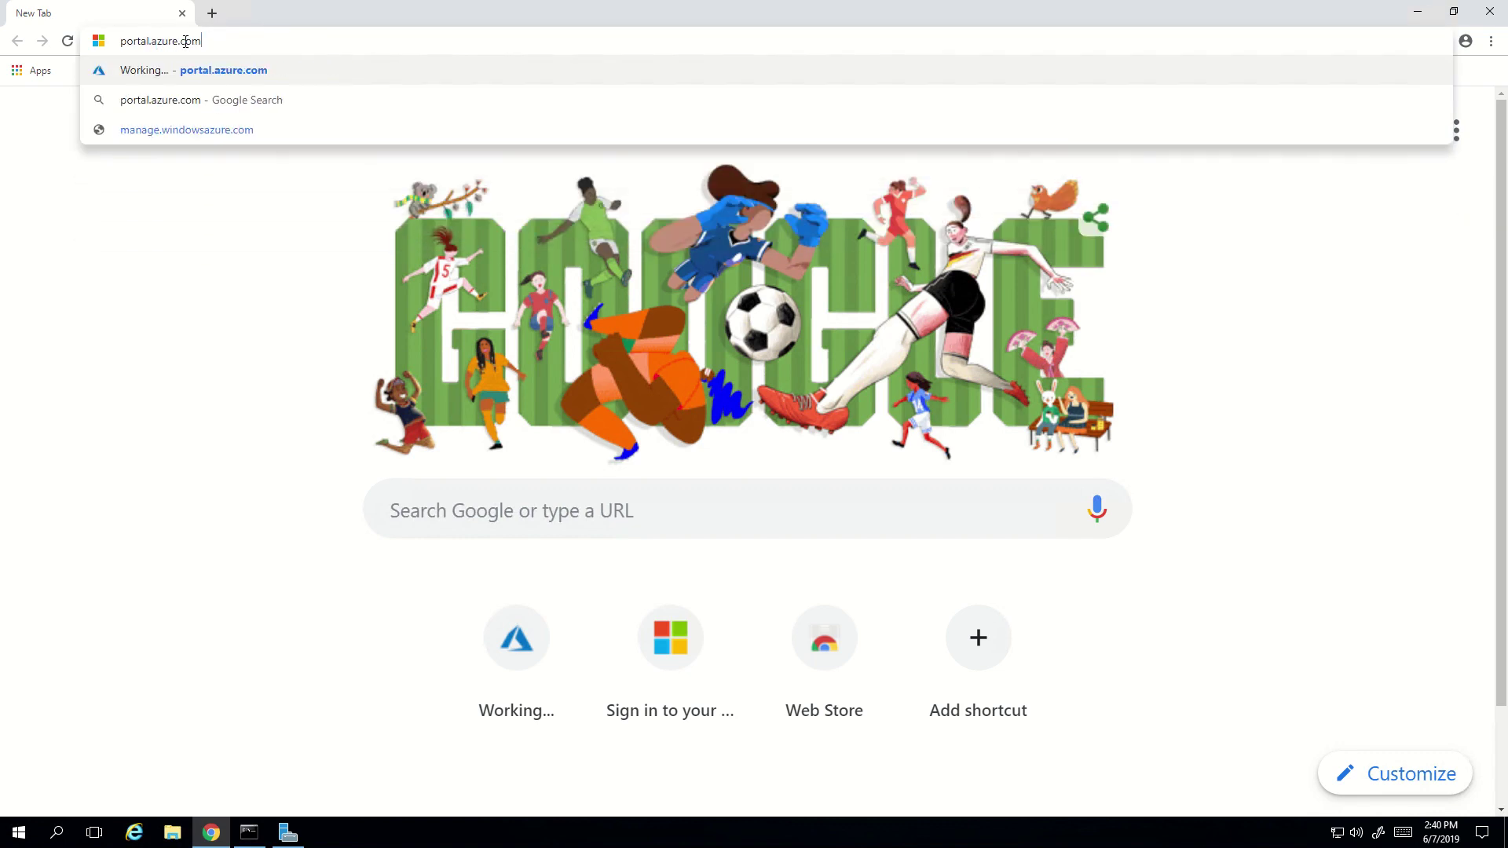
{"action": "key", "text": "Return"}
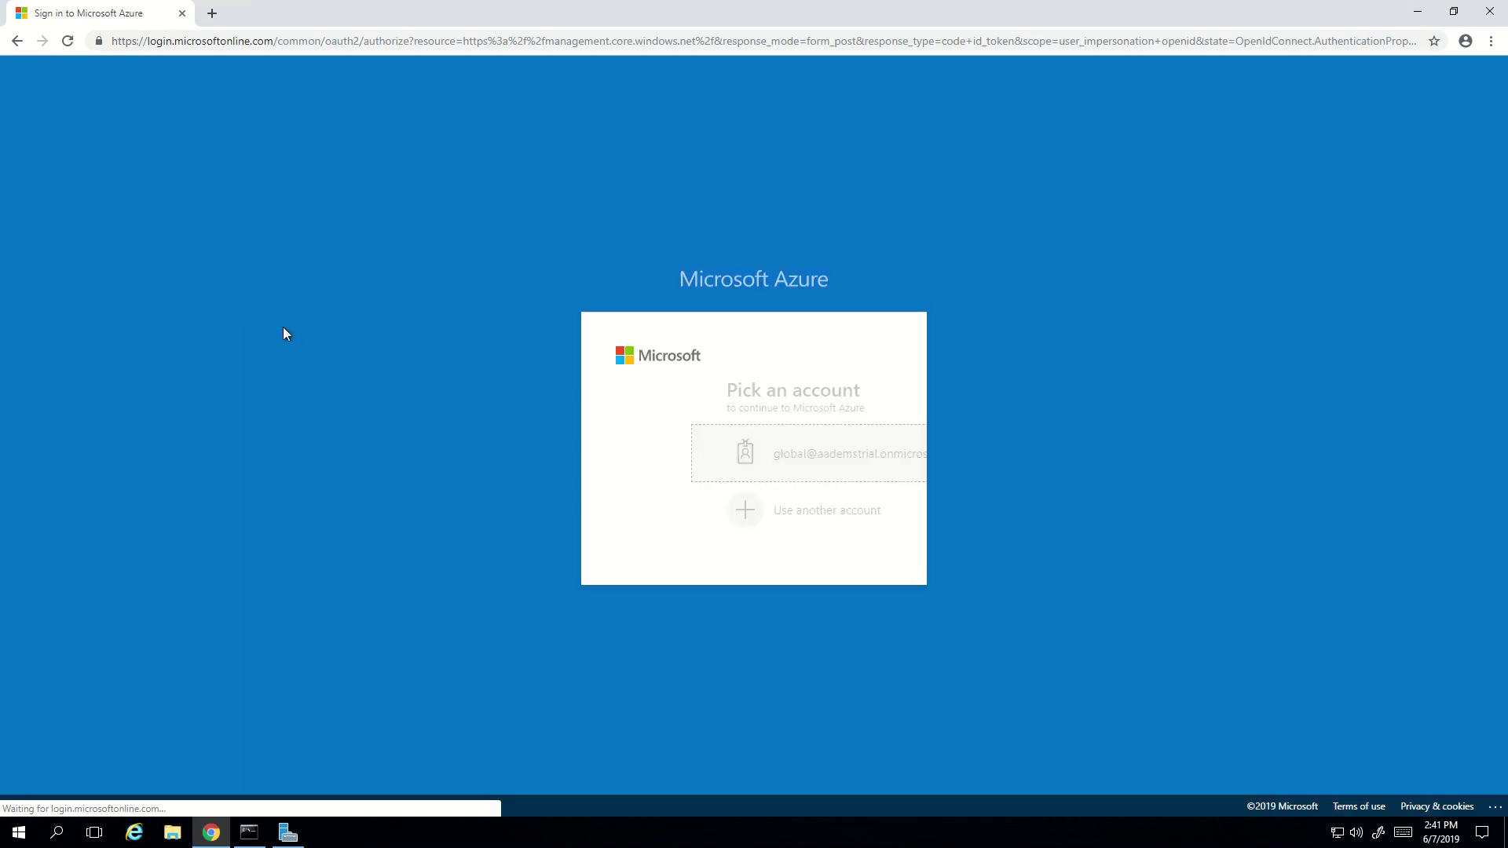
{"action": "left_click", "coordinate": [711, 461]}
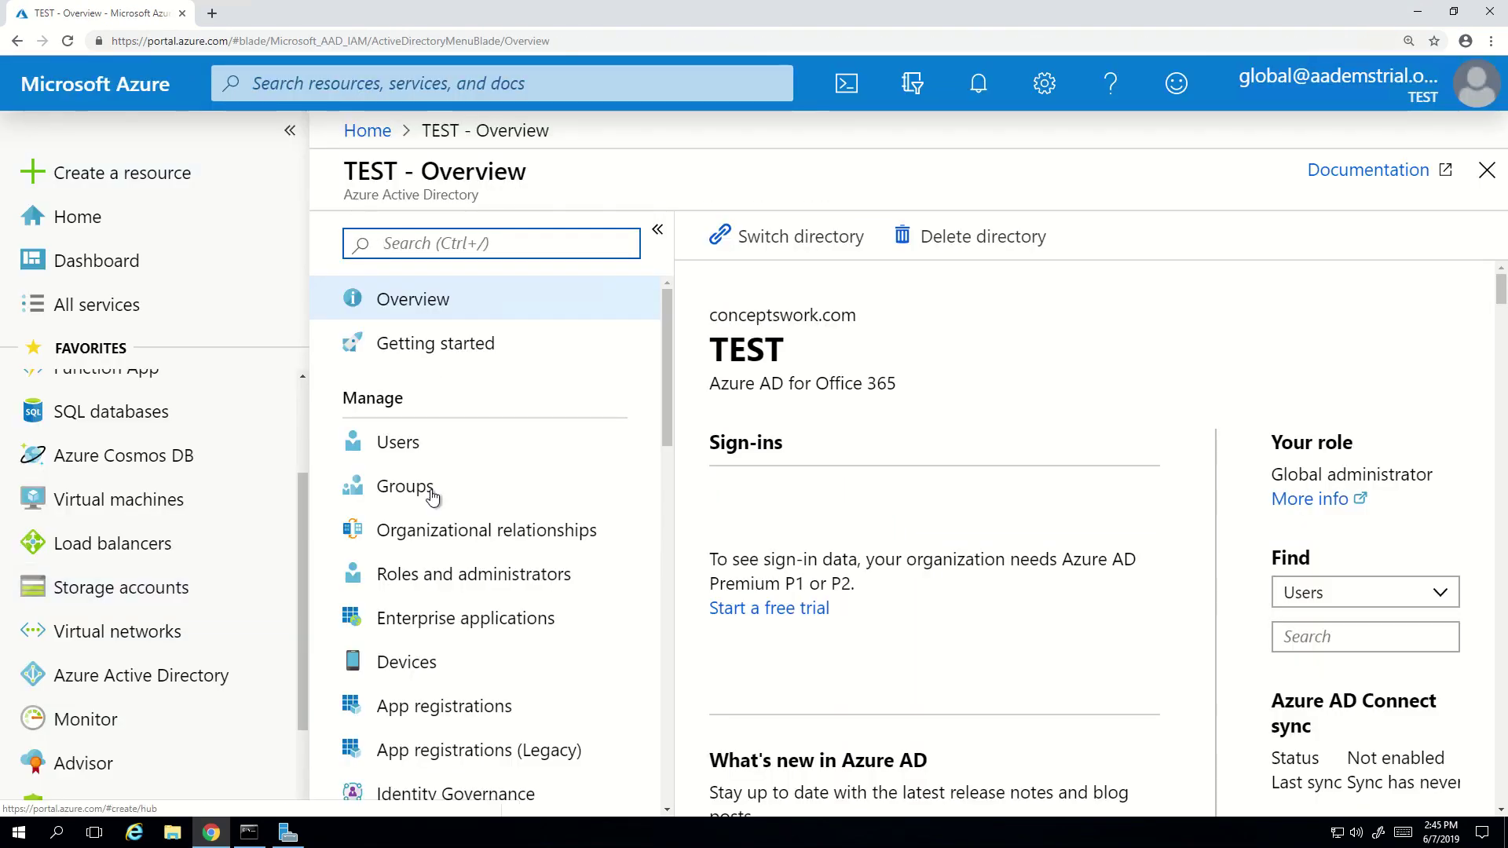
- Open the TEST directory's Azure AD Connect page, which shows sync status Not Installed
{"action": "left_click", "coordinate": [198, 677]}
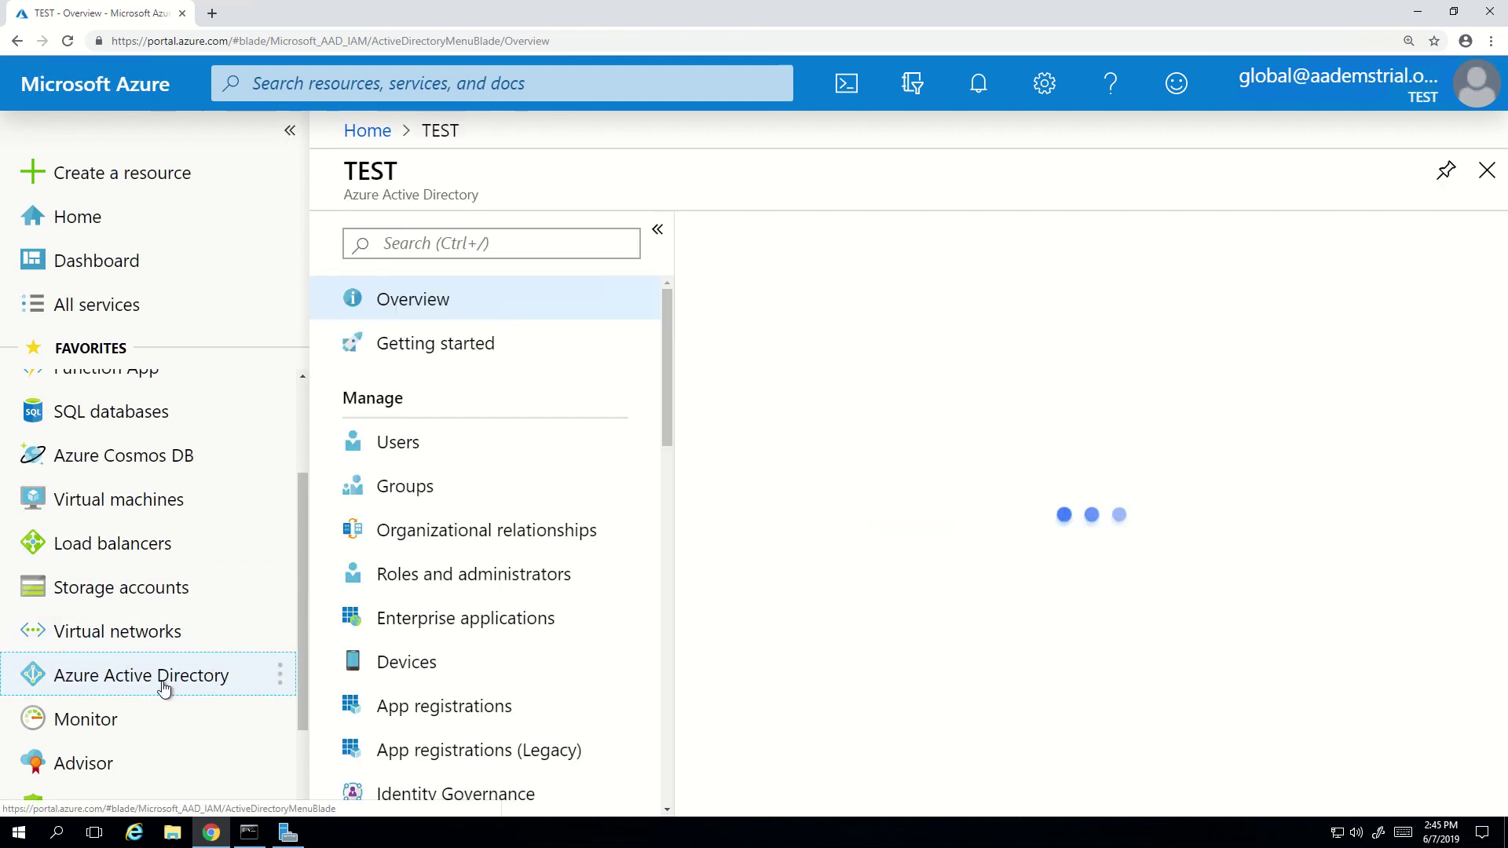
{"action": "scroll", "coordinate": [503, 550], "scroll_direction": "down", "scroll_amount": 4}
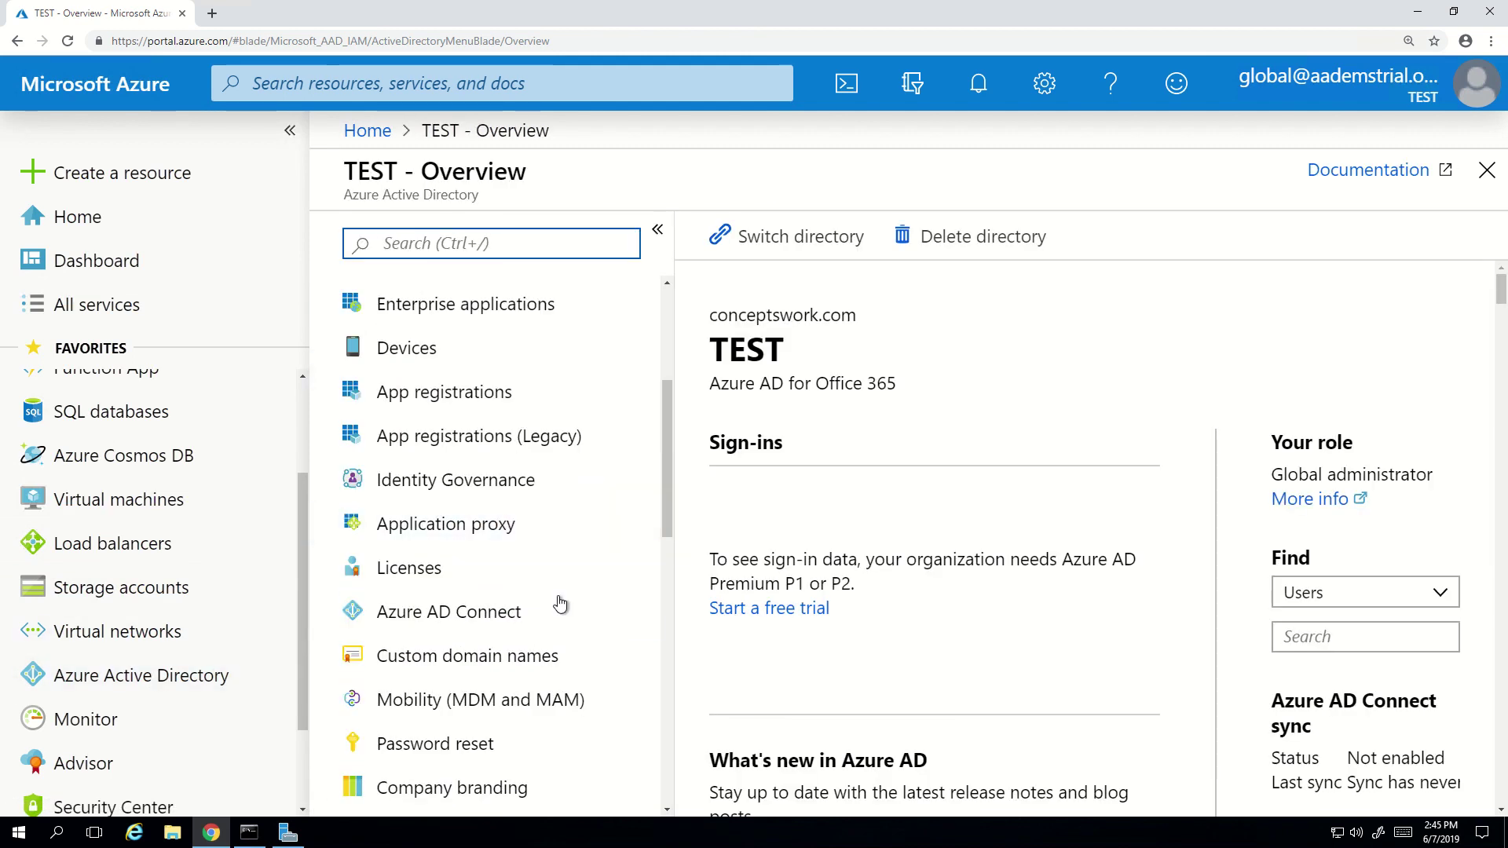
{"action": "left_click", "coordinate": [535, 612]}
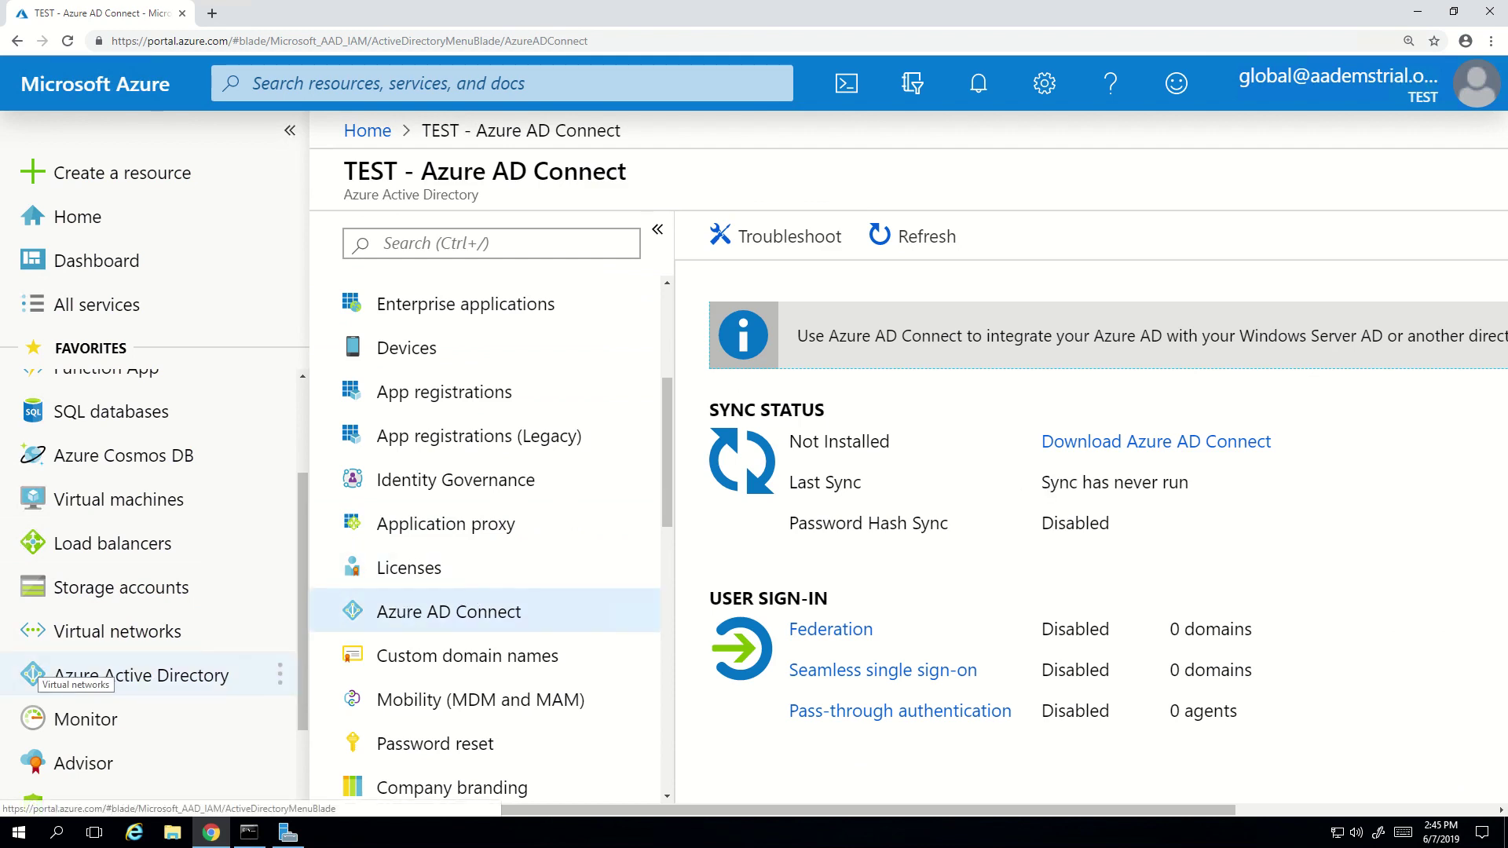
- Download AzureADConnect.msi from the Microsoft download page and run it
{"action": "left_click", "coordinate": [1218, 445]}
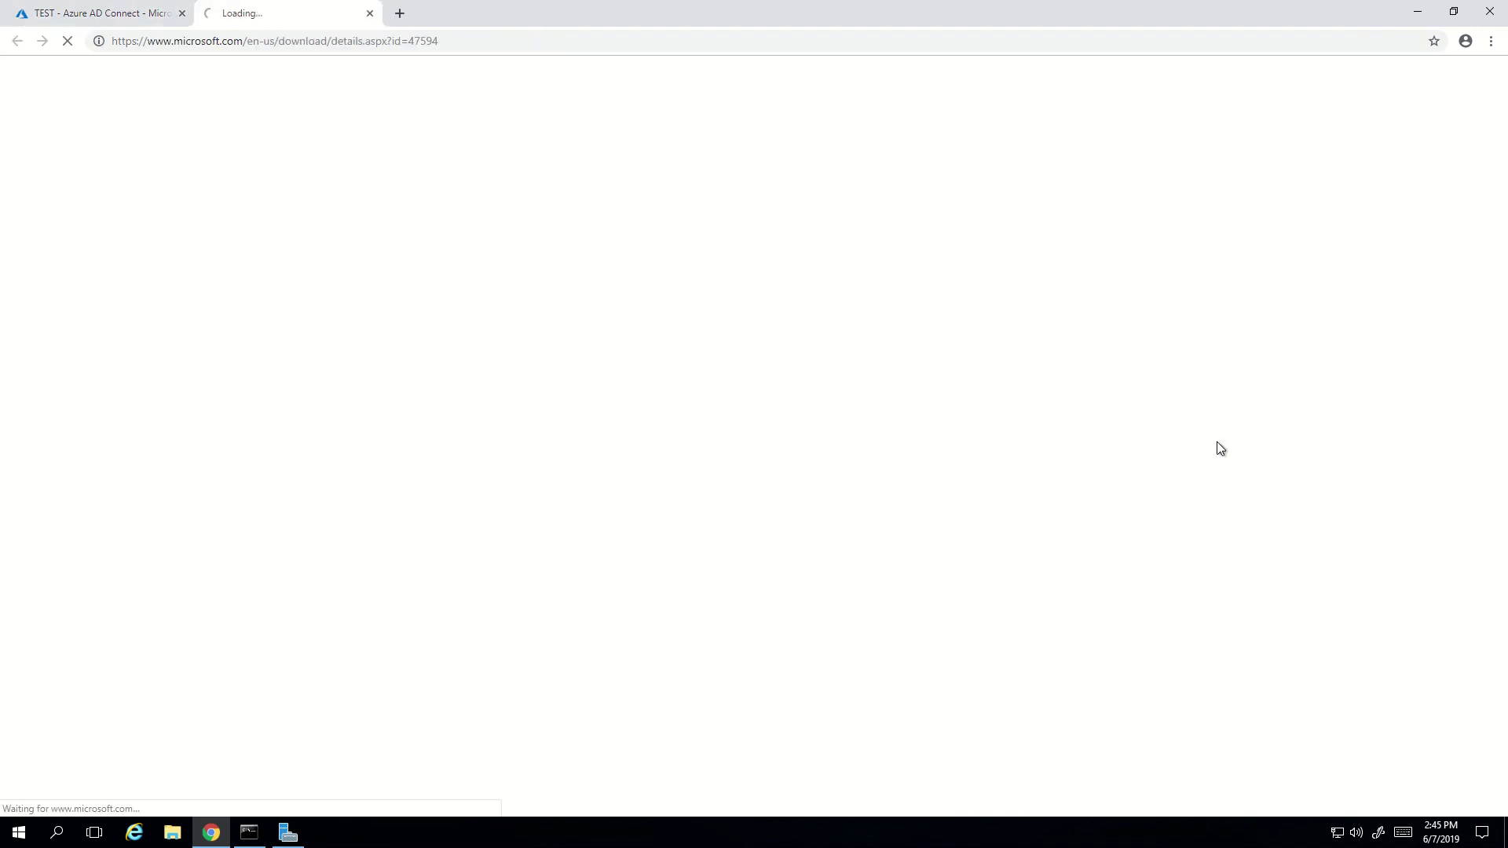
{"action": "scroll", "coordinate": [1151, 647], "scroll_direction": "down", "scroll_amount": 2}
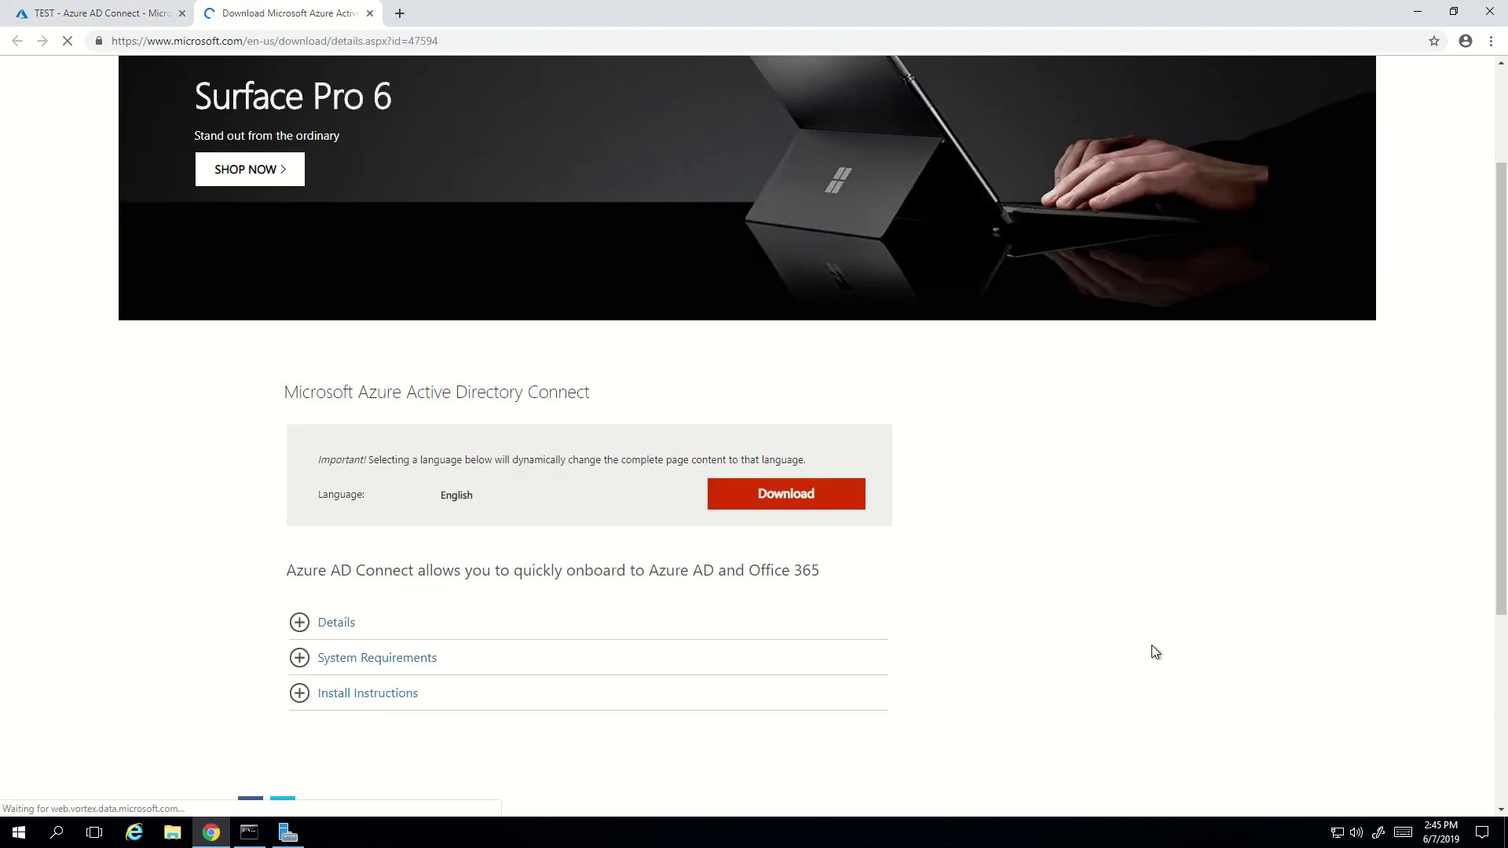
{"action": "left_click", "coordinate": [792, 504]}
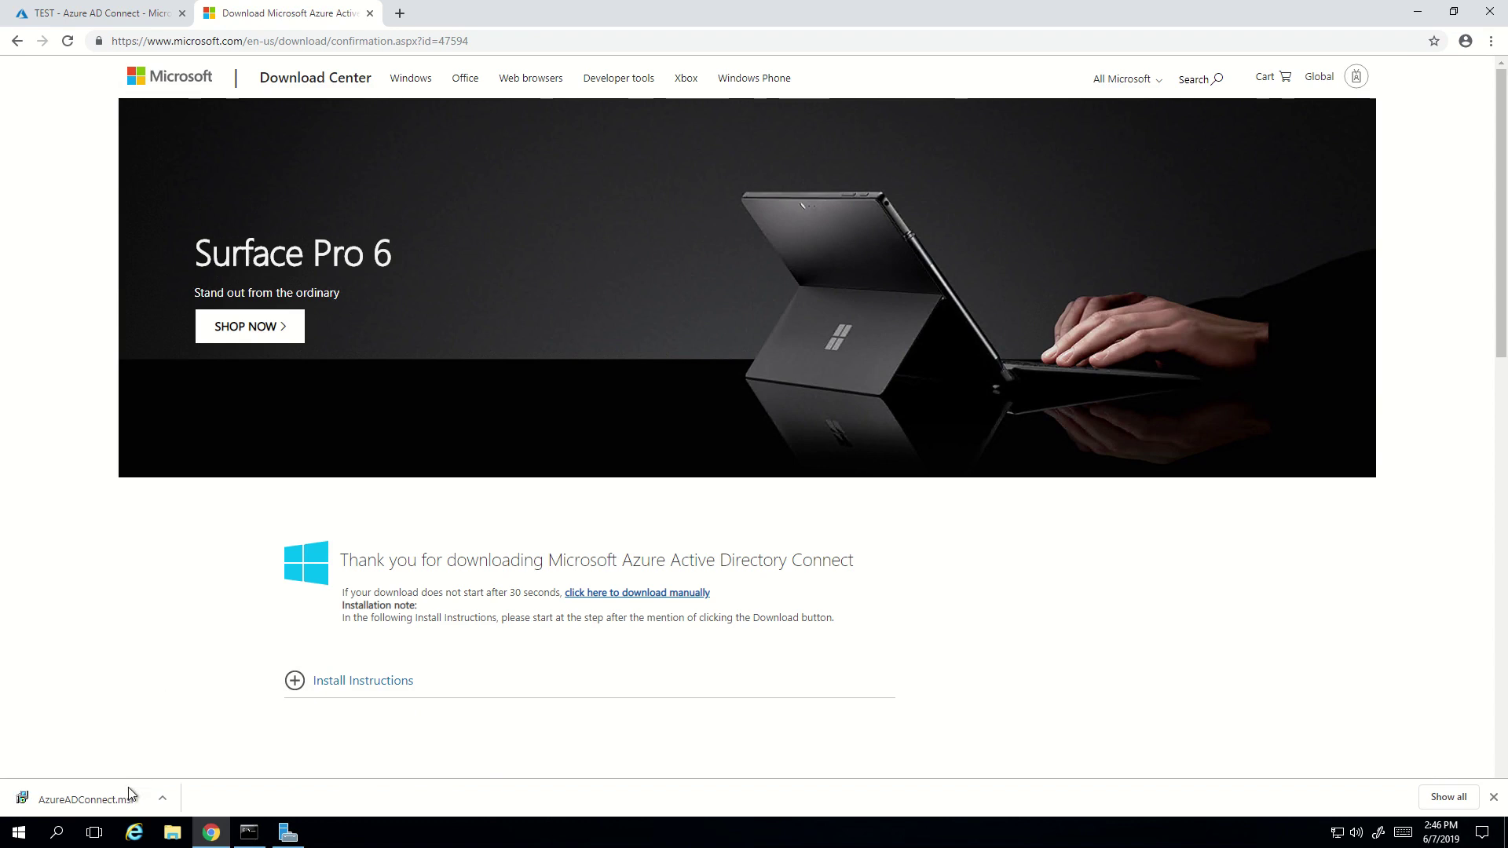
{"action": "left_click", "coordinate": [104, 807]}
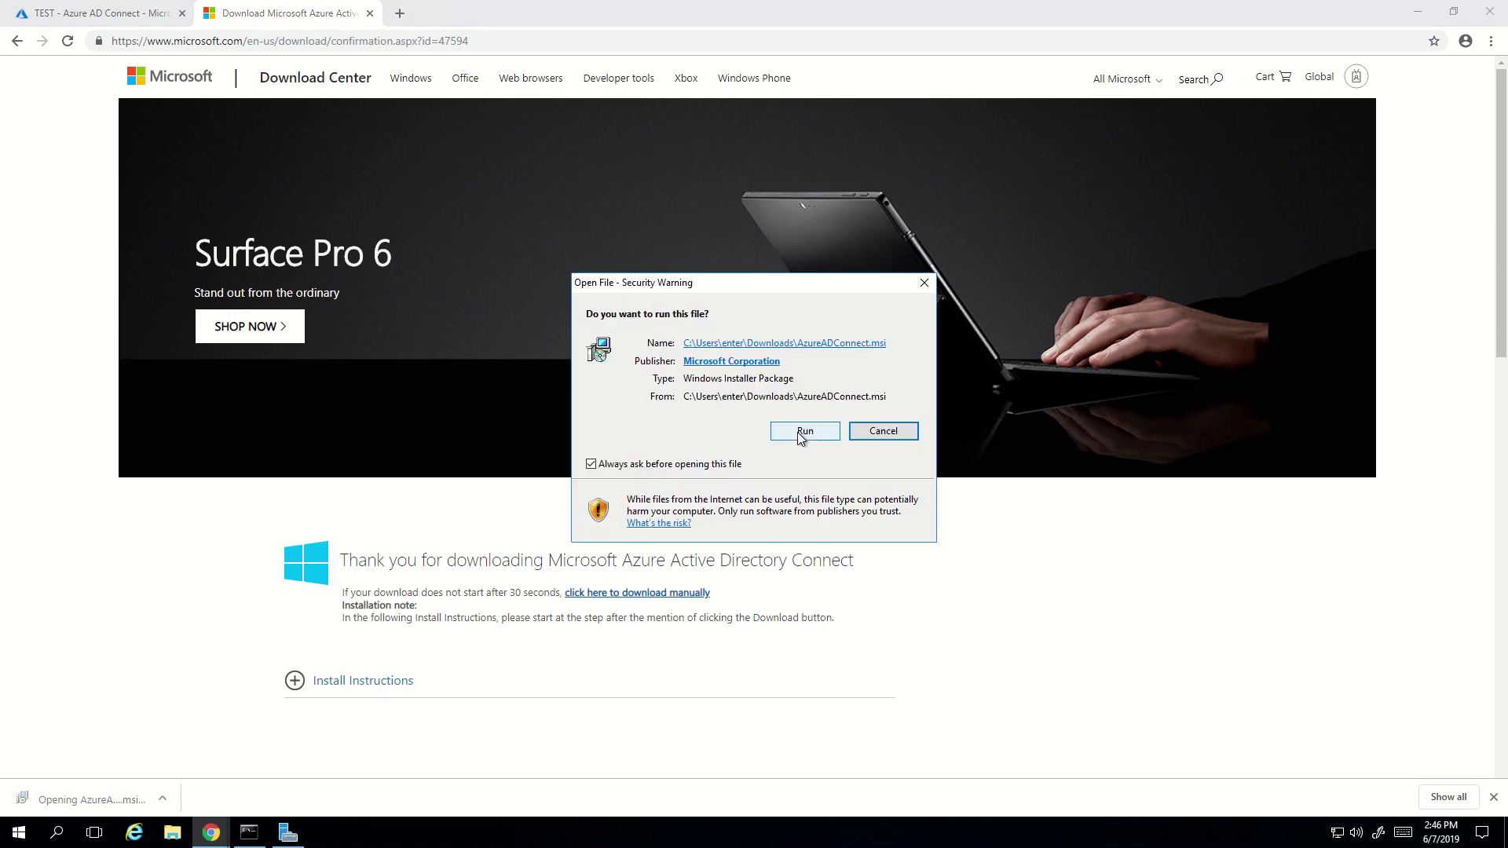
{"action": "left_click", "coordinate": [798, 432]}
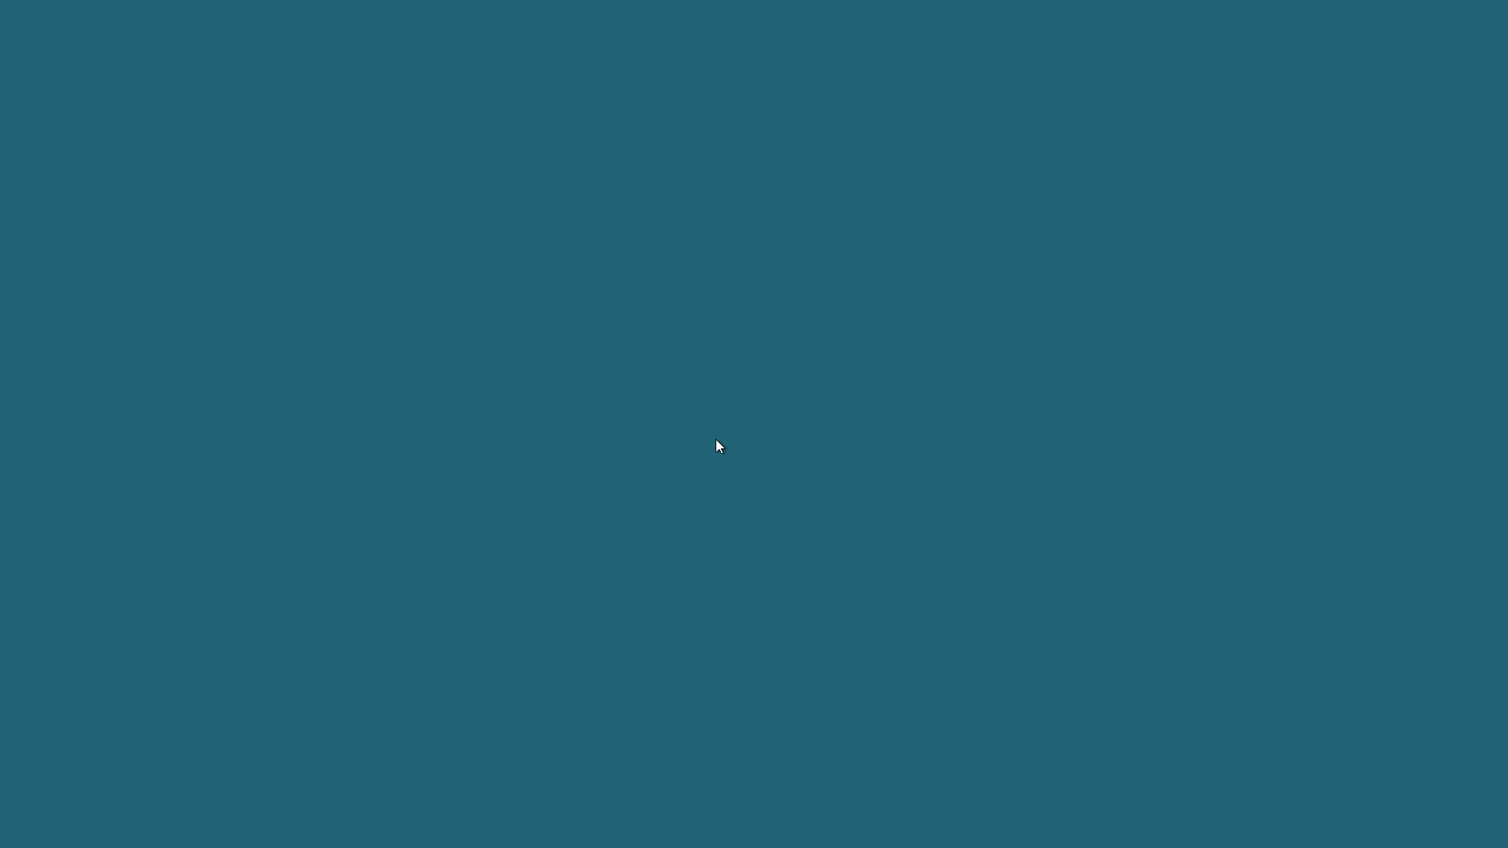
- Grant the installer admin rights, centre the setup wizard, and minimize Chrome and Server Manager
{"action": "left_click", "coordinate": [664, 524]}
{"action": "left_click", "coordinate": [661, 521]}
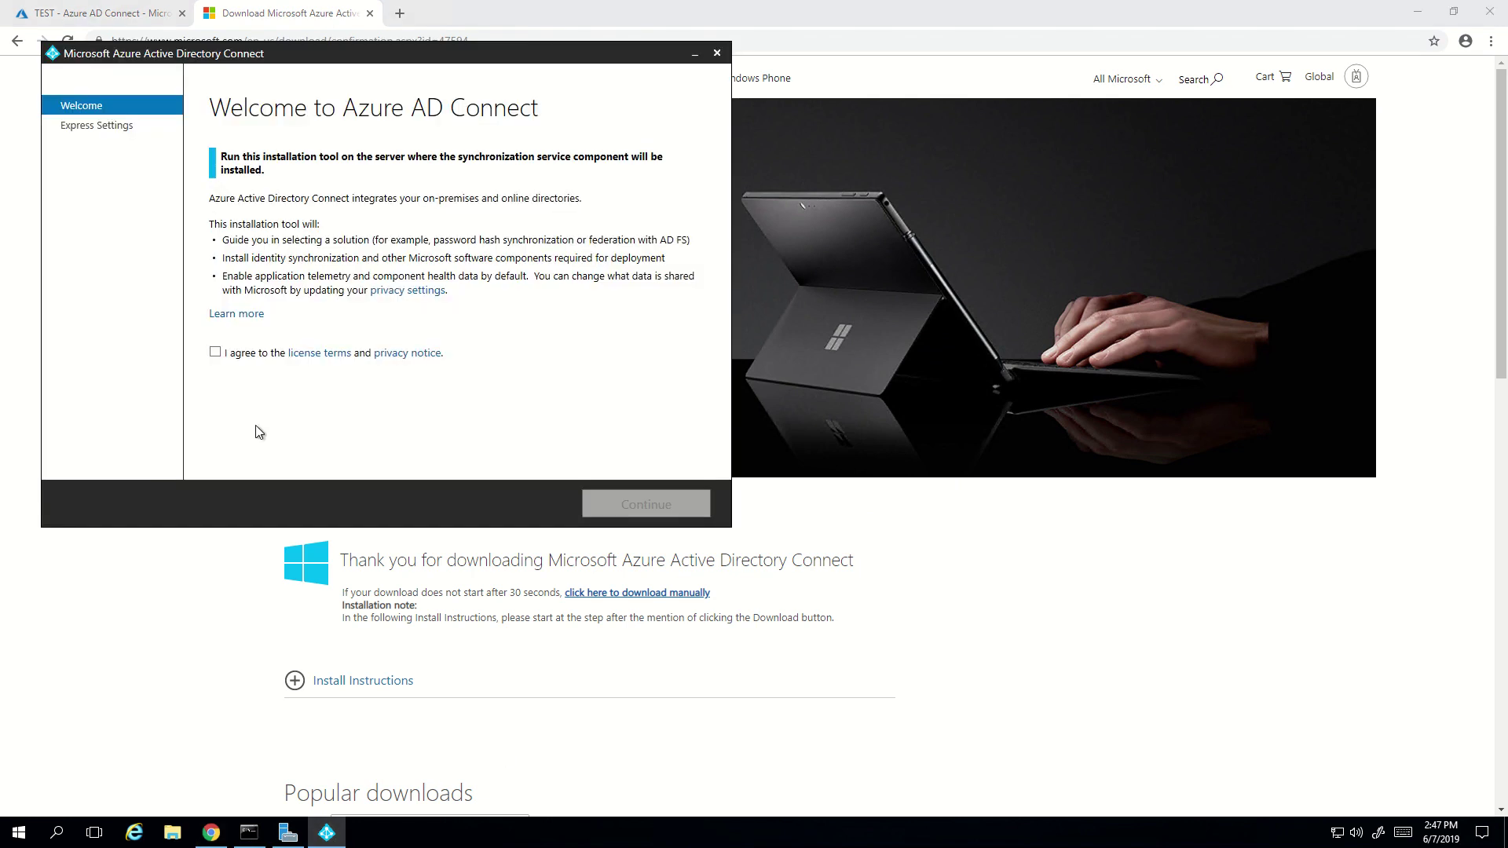
{"action": "left_click_drag", "start_coordinate": [143, 53], "coordinate": [440, 210]}
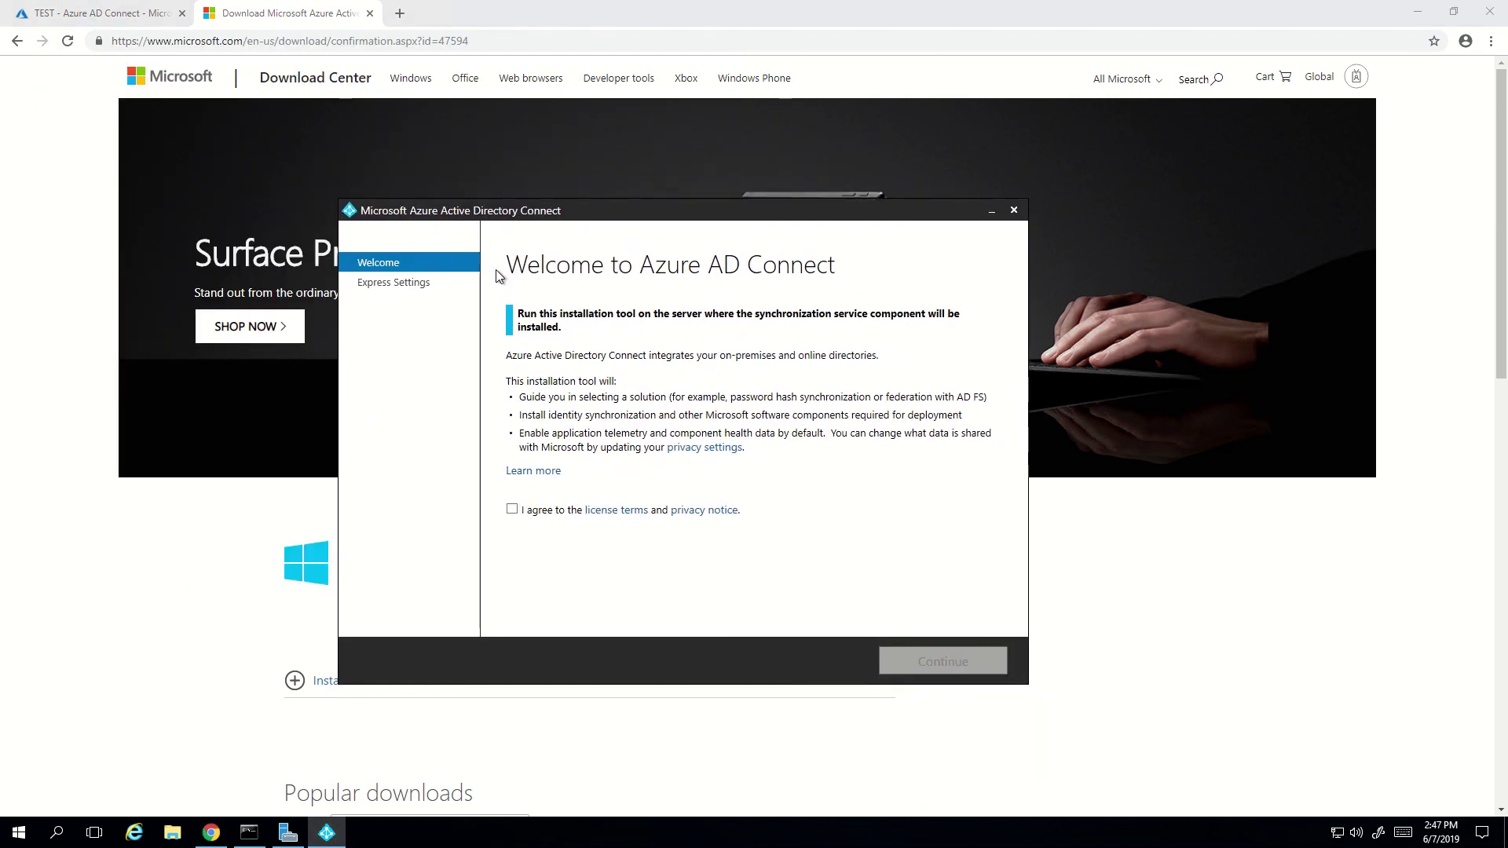
{"action": "left_click", "coordinate": [1418, 11]}
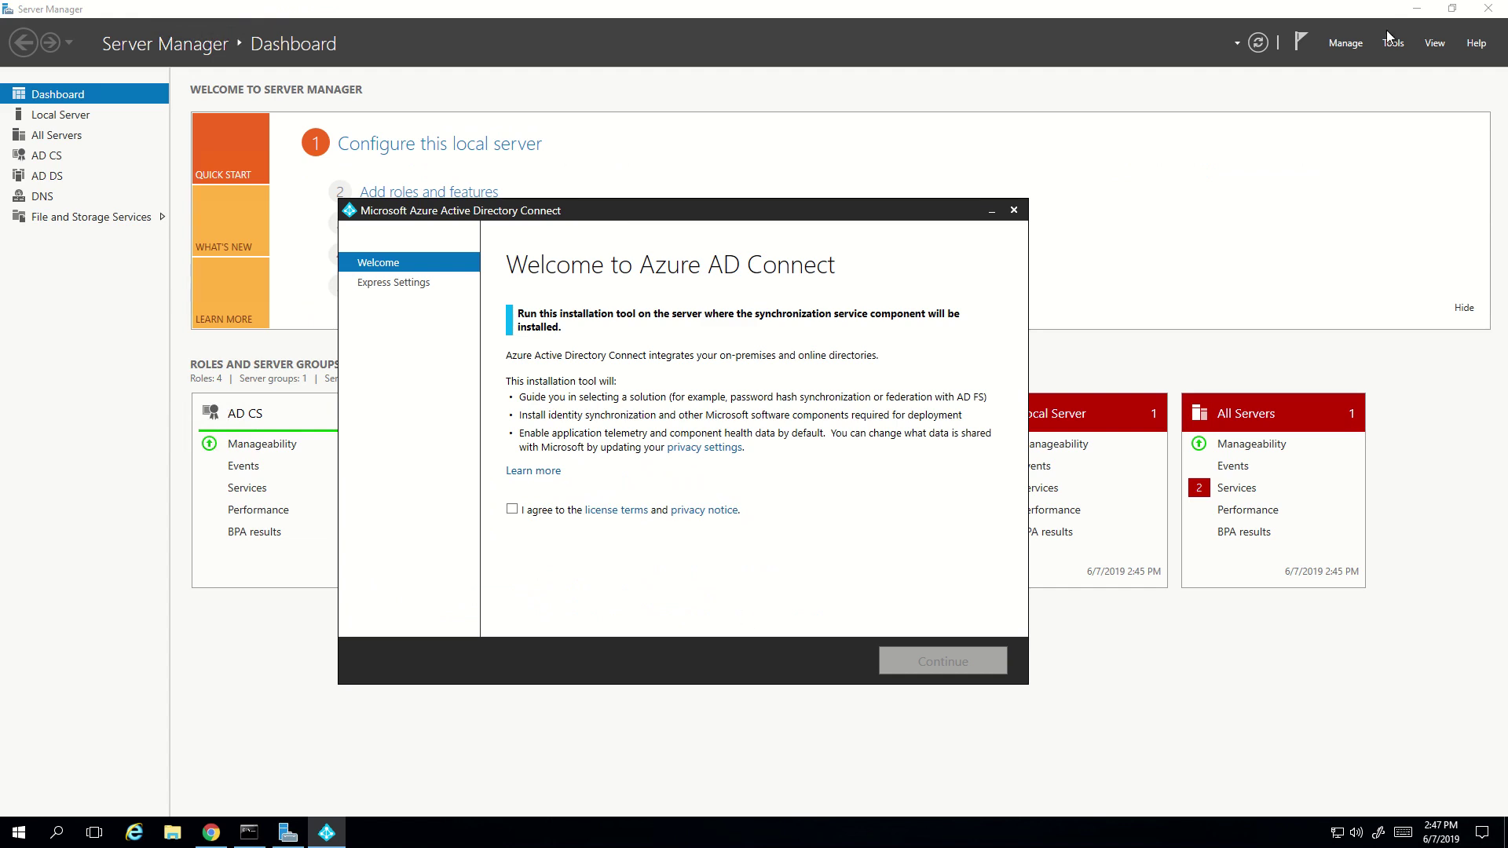
{"action": "left_click", "coordinate": [1417, 9]}
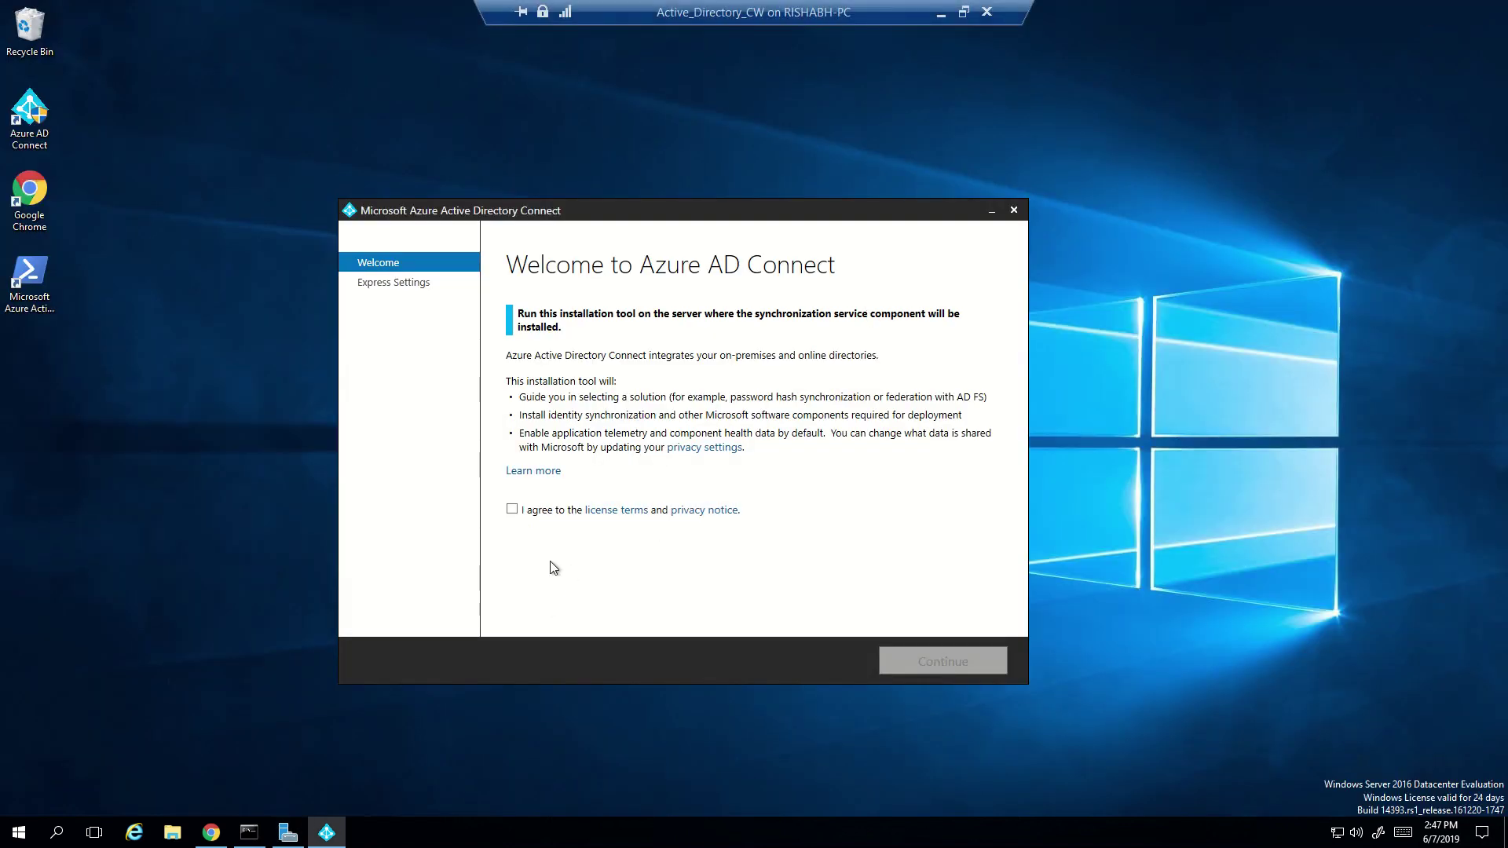
- Agree to the license terms and privacy notice and continue to Express Settings
{"action": "left_click", "coordinate": [513, 511]}
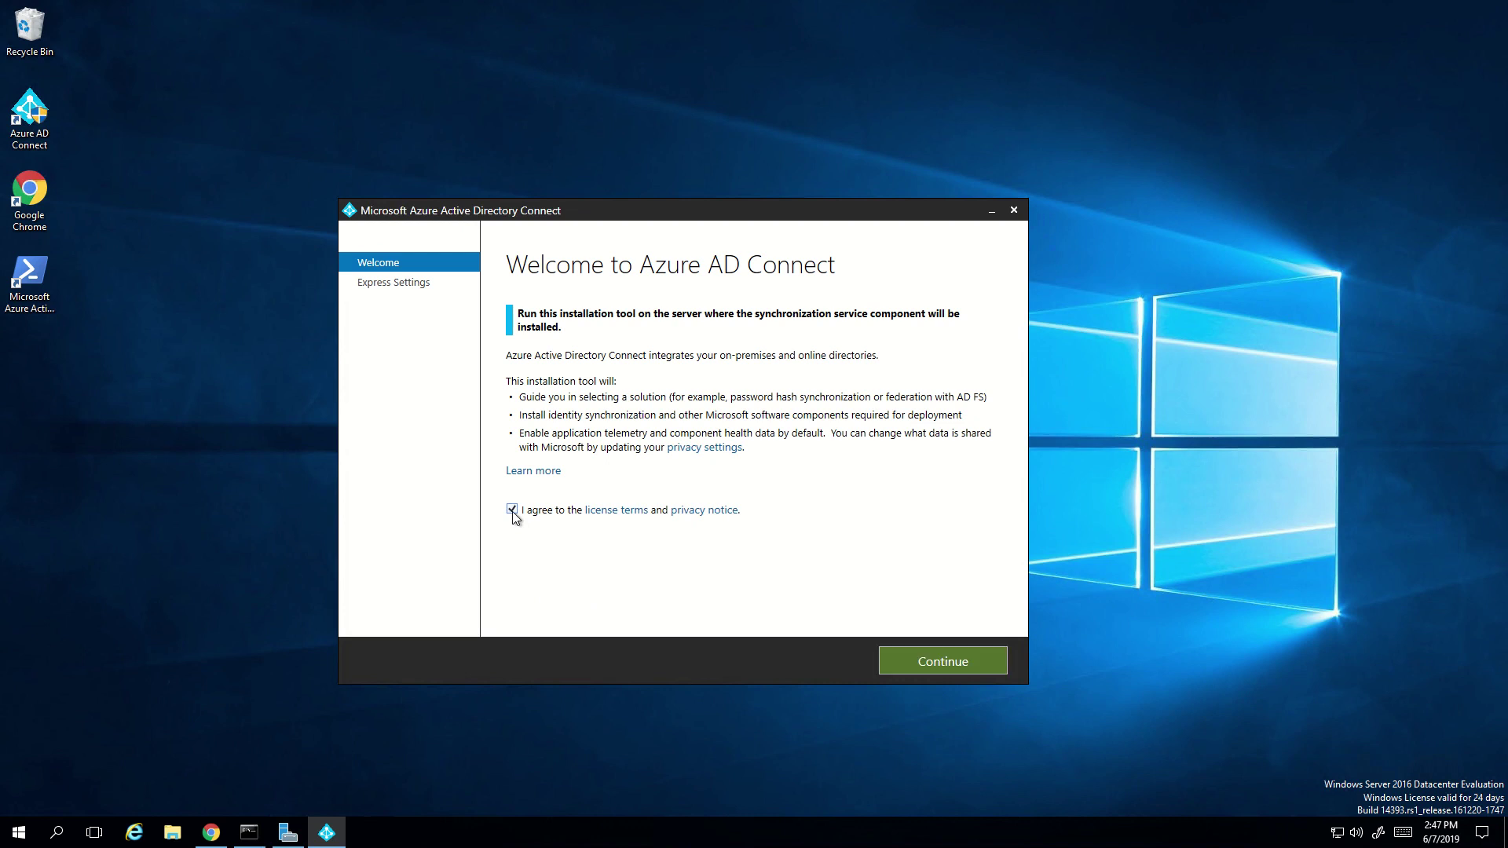
{"action": "left_click", "coordinate": [903, 660]}
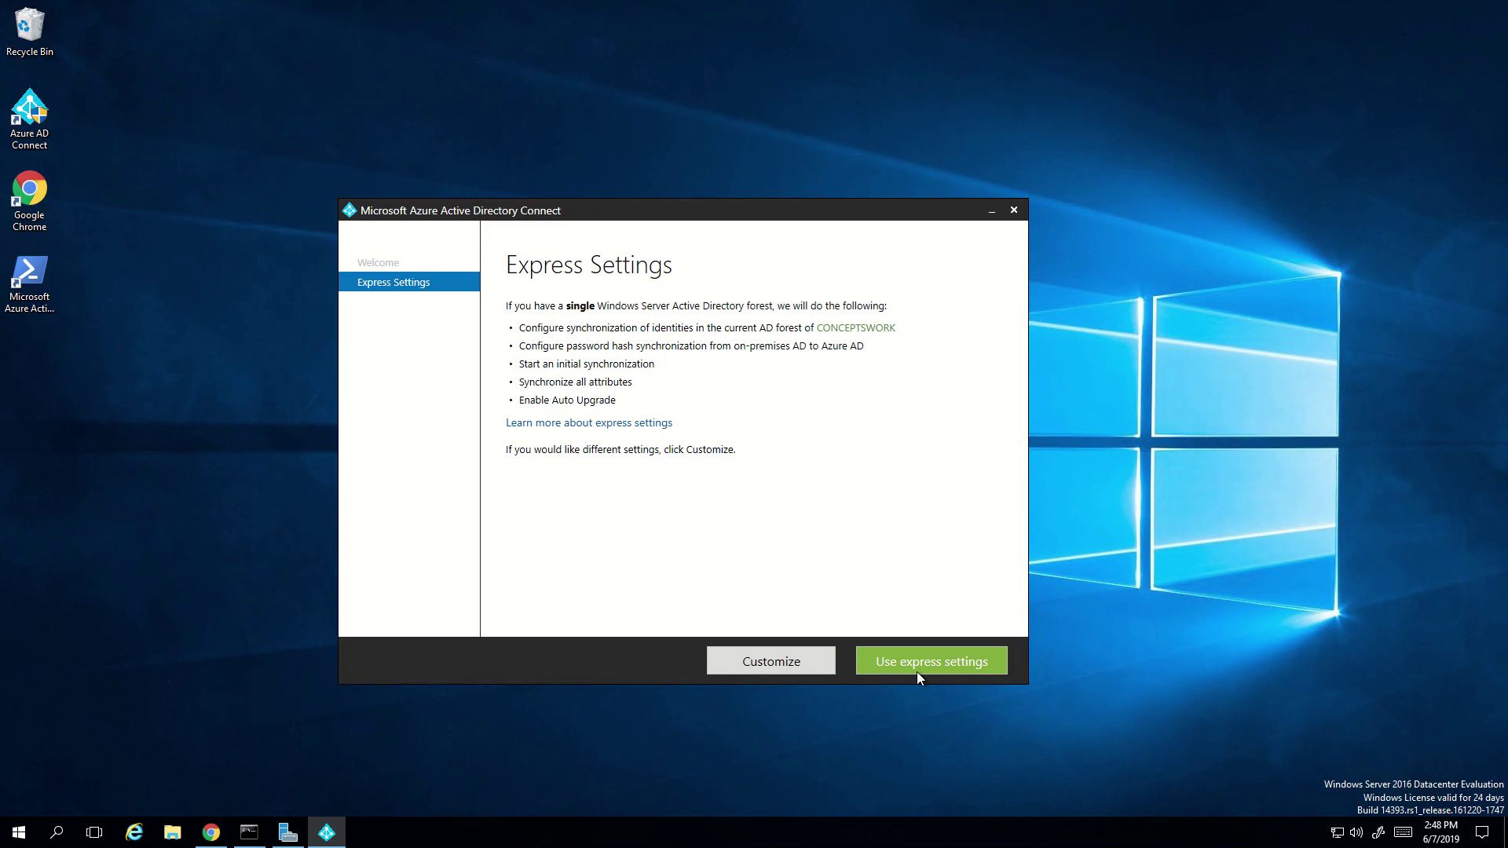
- Choose Customize, leaving 'Specify a custom installation location' unchecked after toggling it
{"action": "left_click", "coordinate": [767, 665]}
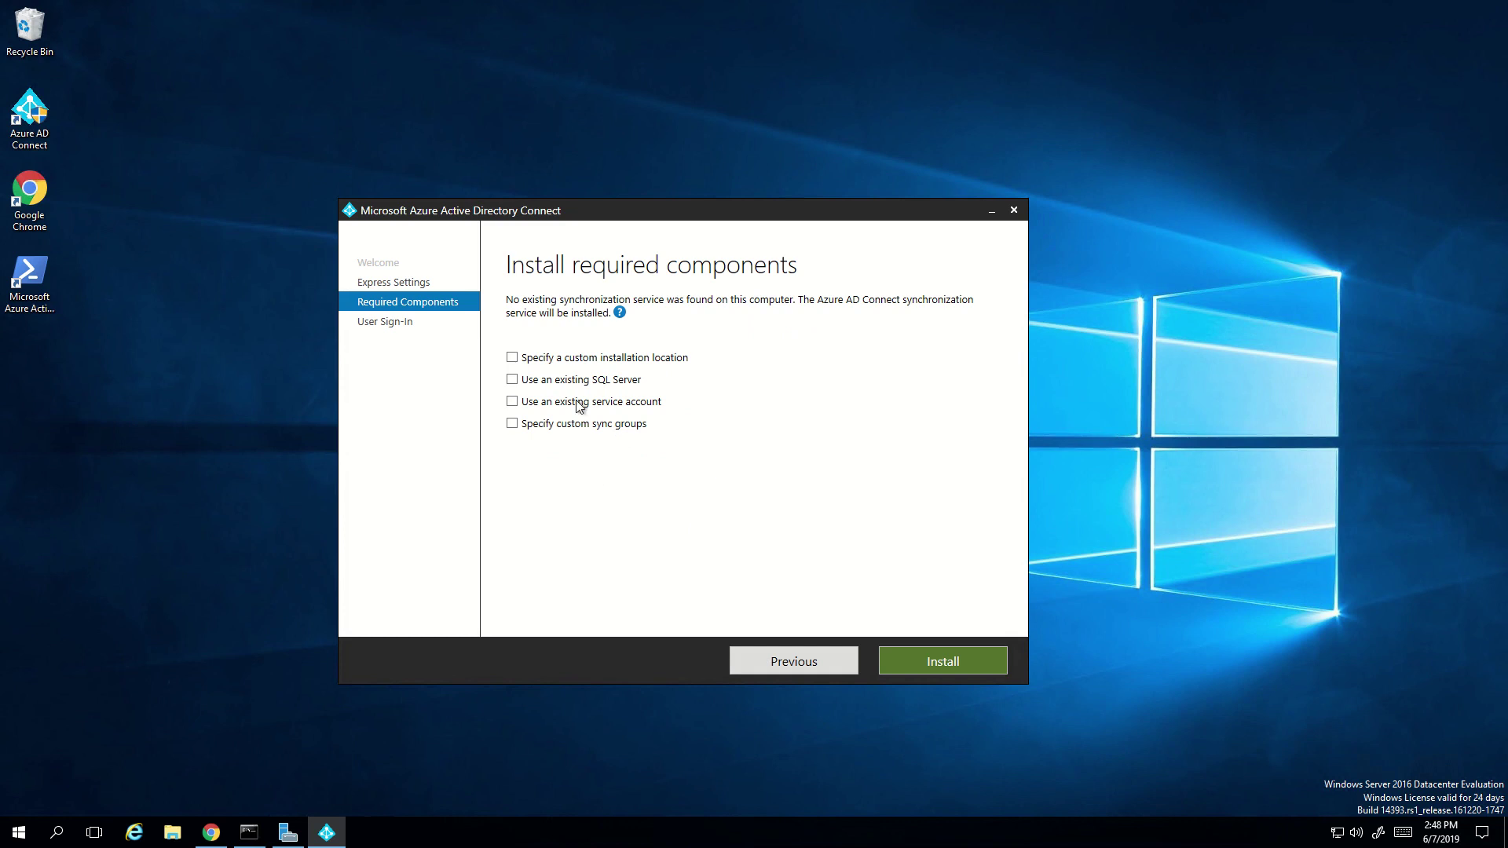
{"action": "left_click", "coordinate": [513, 359]}
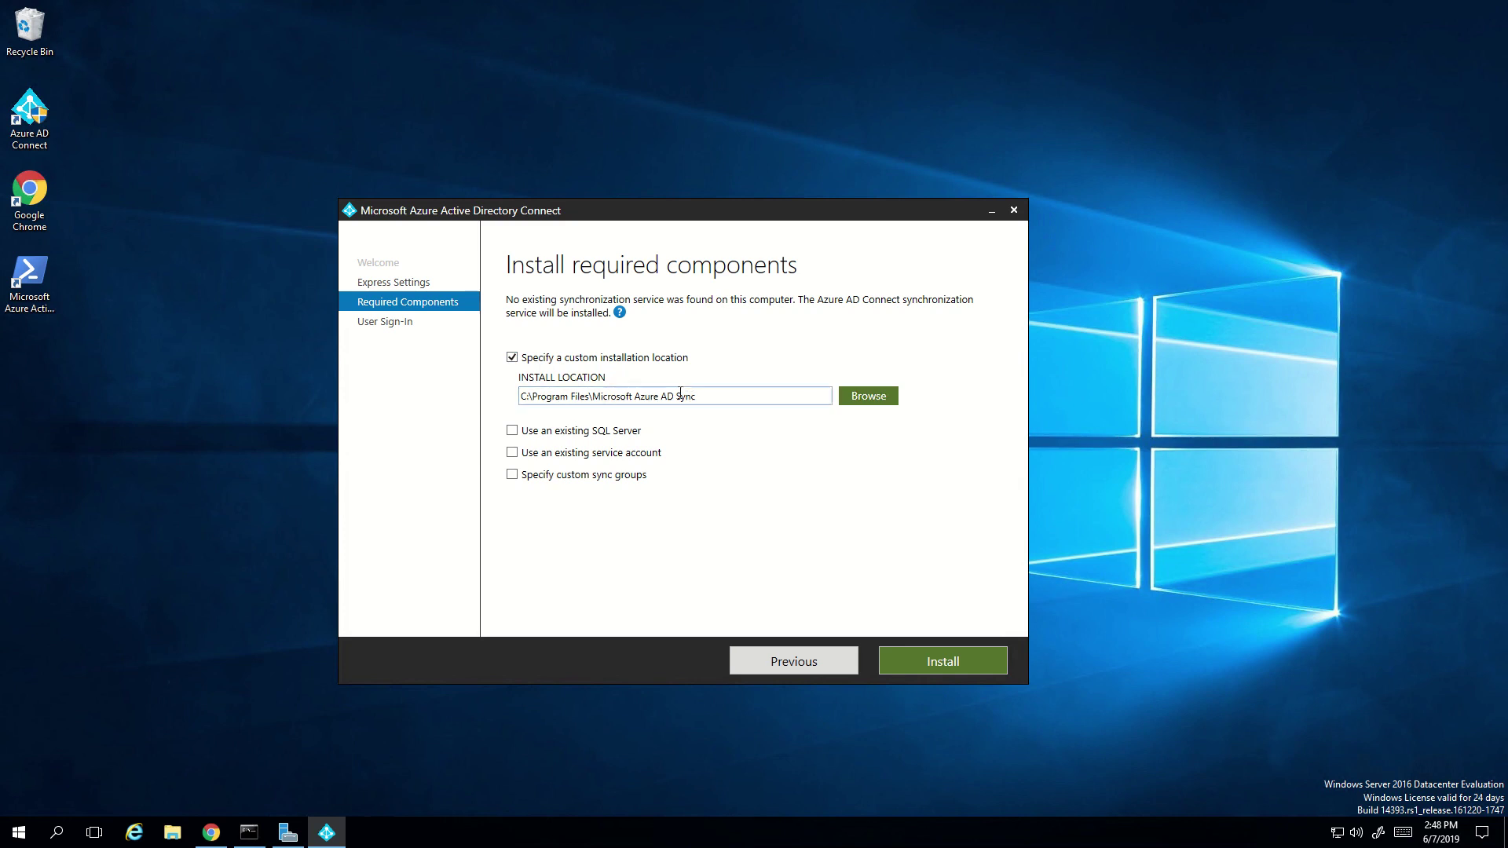
{"action": "left_click", "coordinate": [512, 358]}
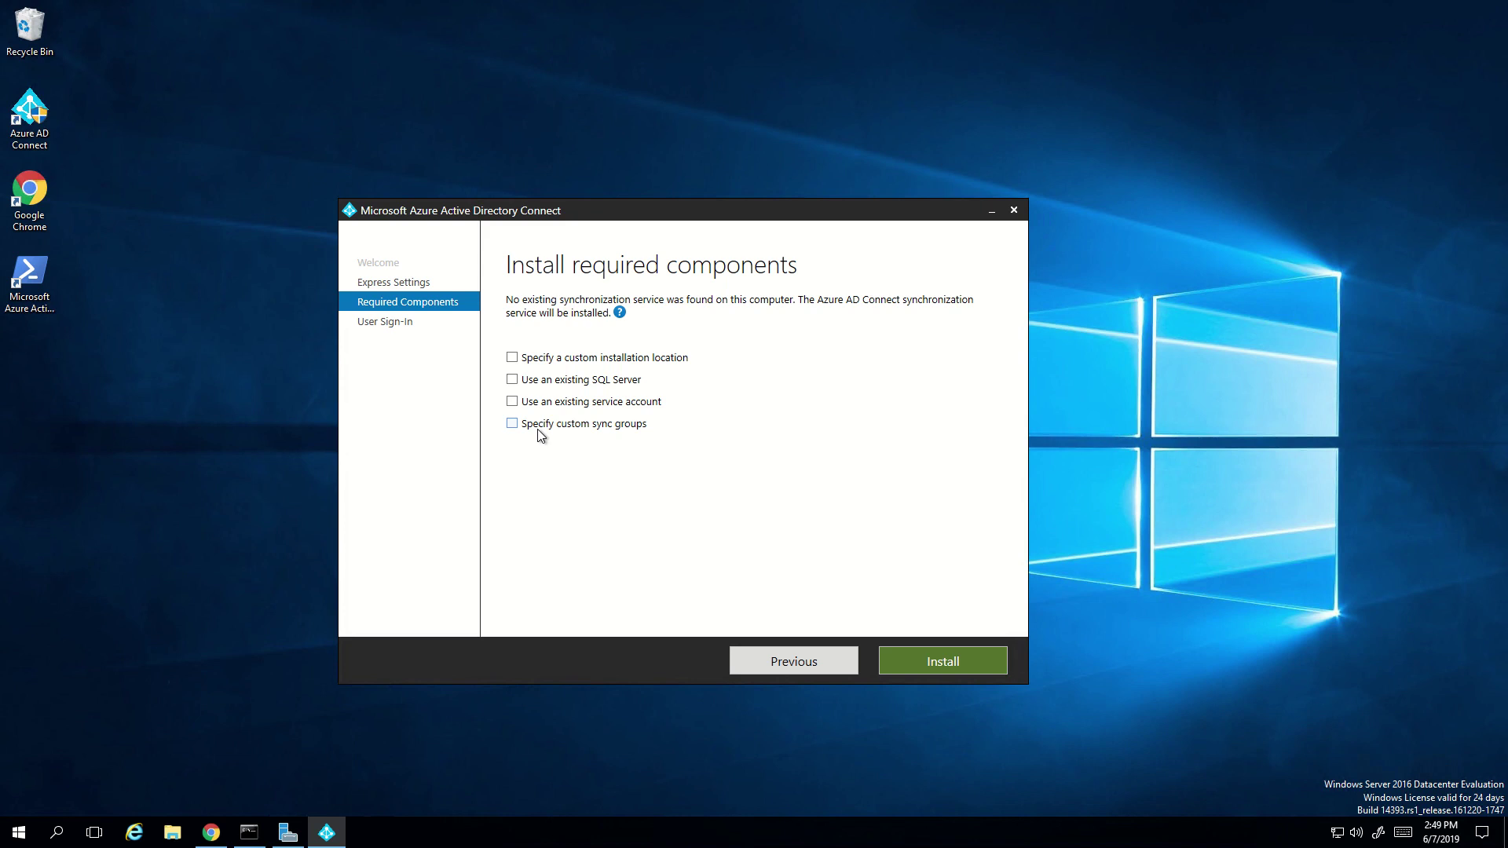
- Leave 'Specify custom sync groups' unchecked after briefly ticking it
{"action": "left_click", "coordinate": [515, 427]}
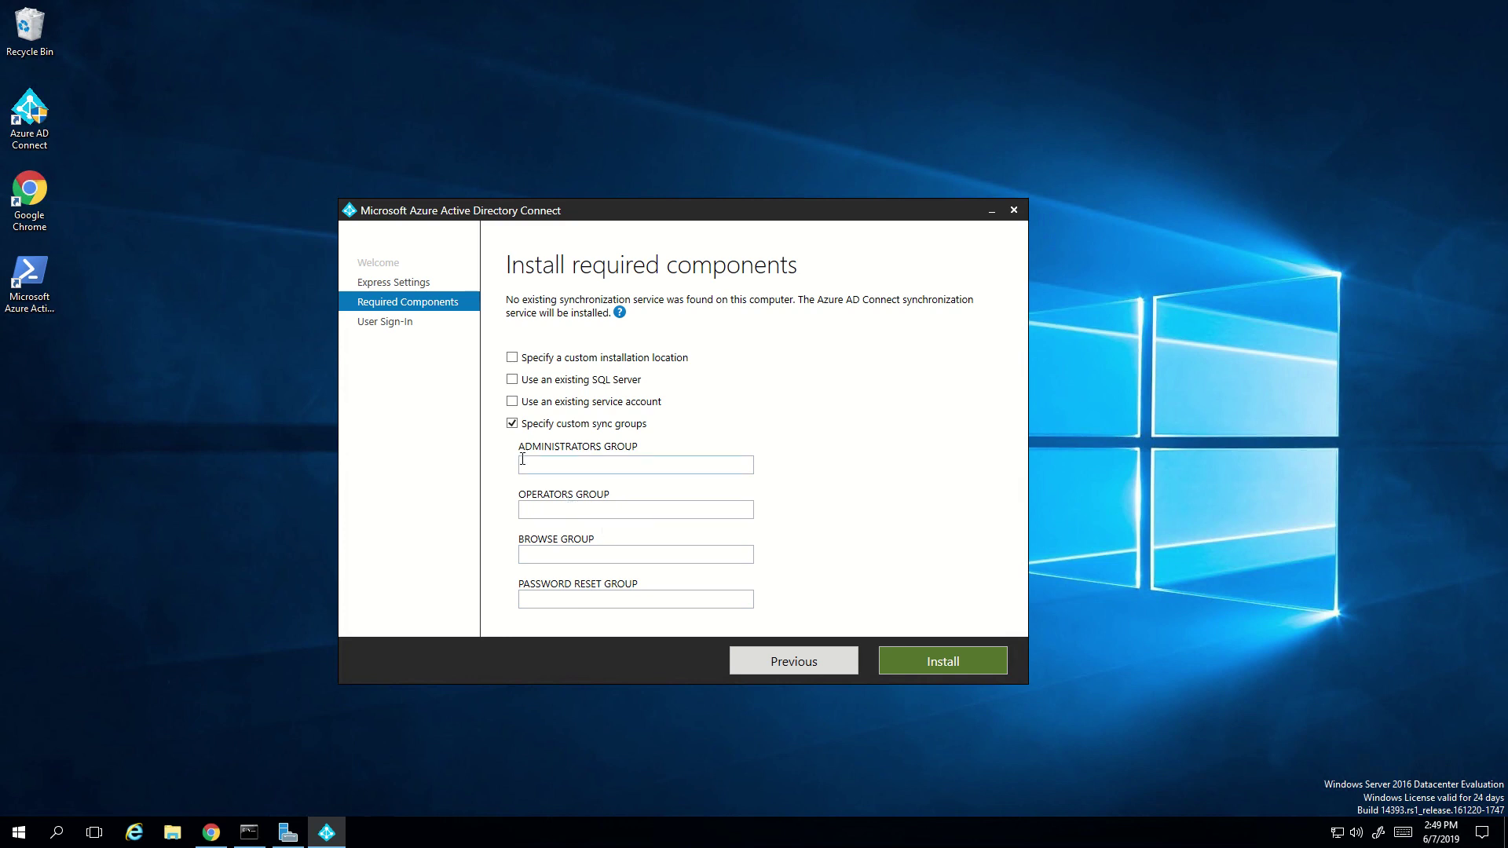
{"action": "left_click", "coordinate": [512, 425]}
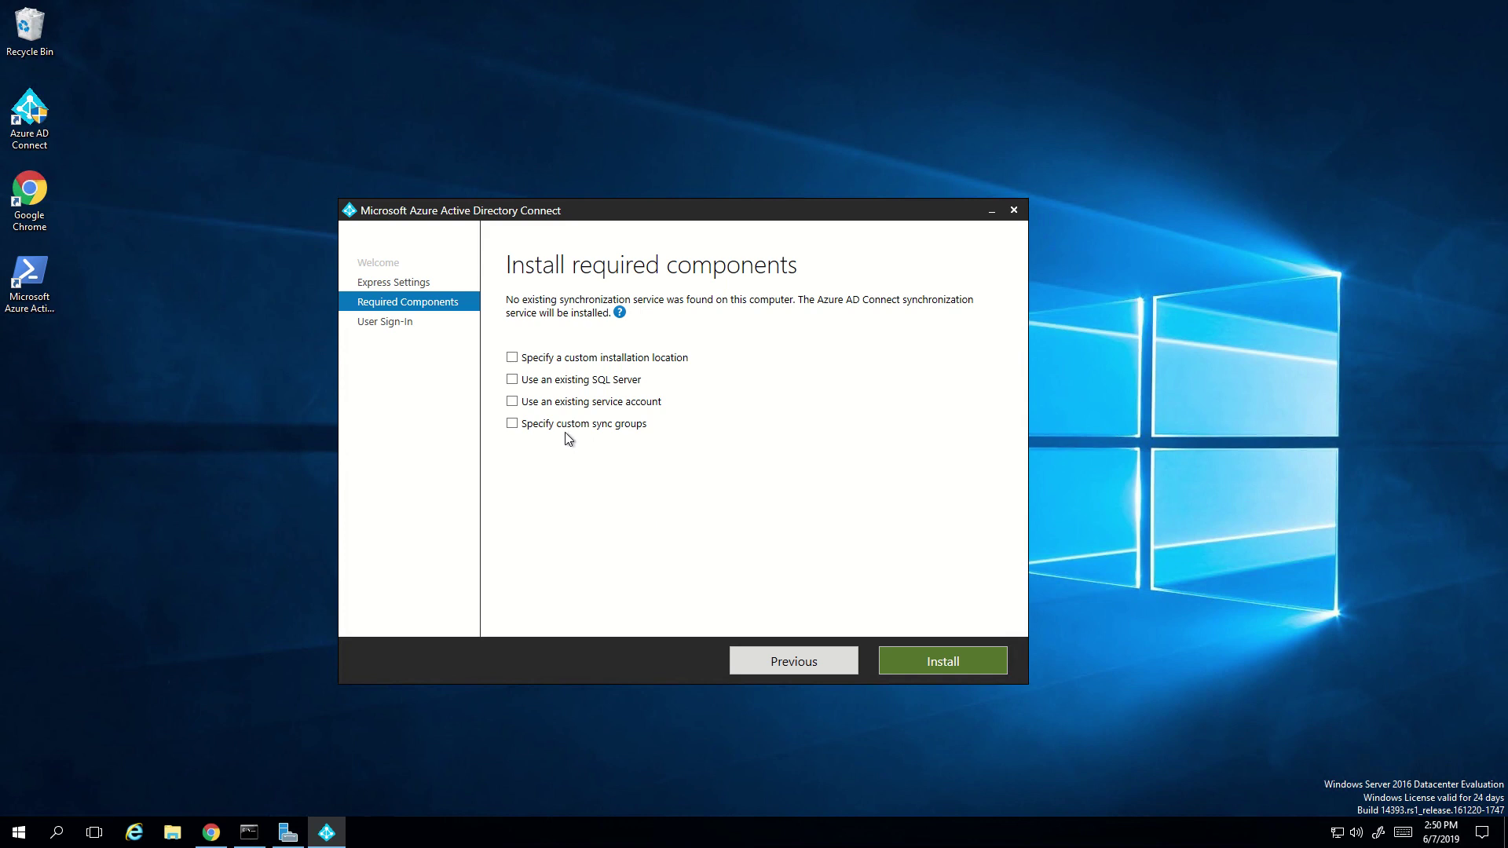
- Install the required components and wait for the User sign-in page
{"action": "left_click", "coordinate": [950, 663]}
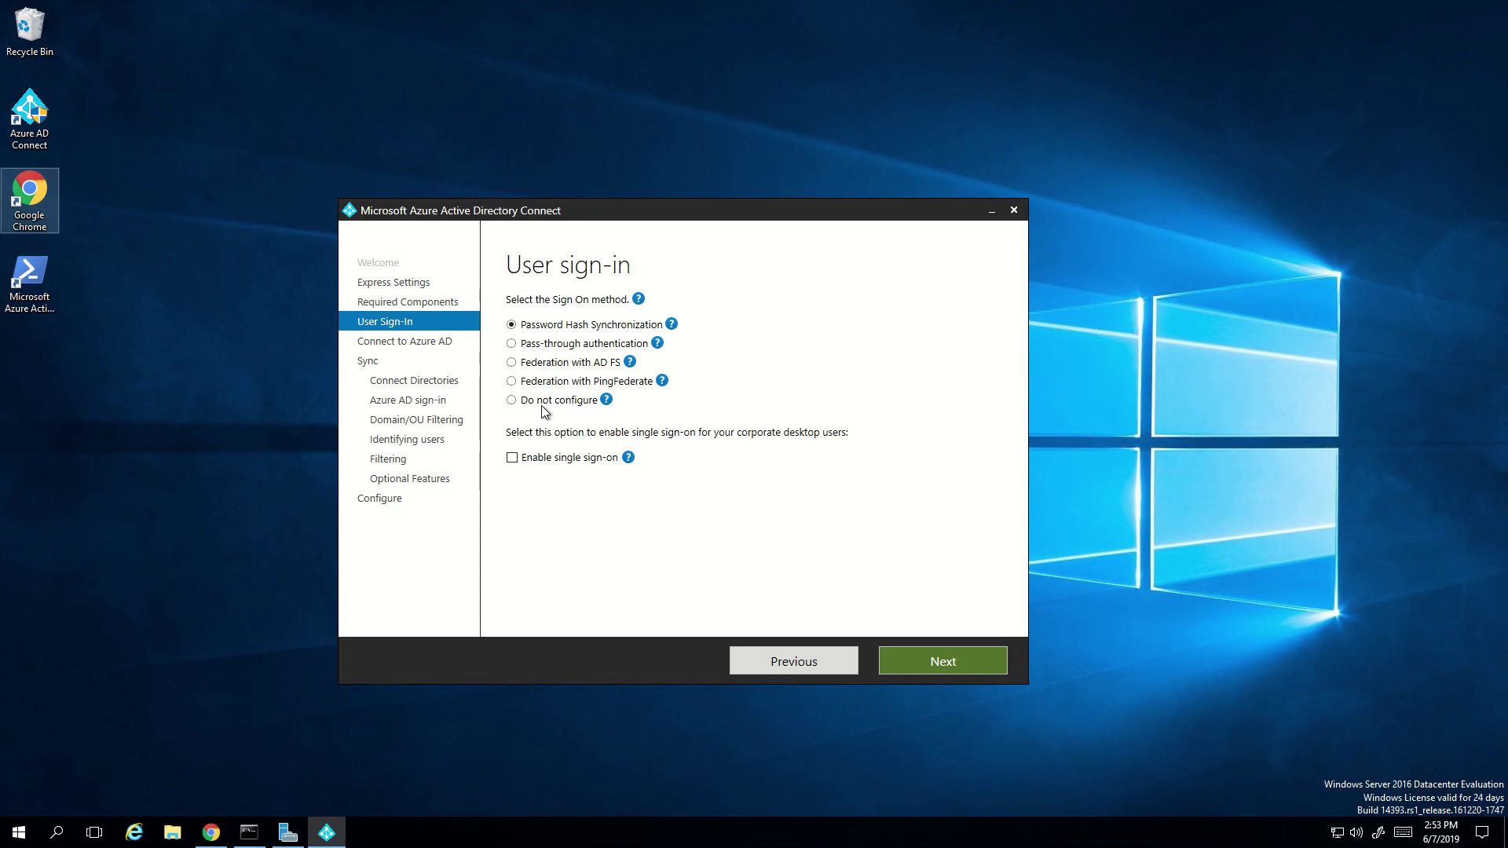
{"action": "left_click", "coordinate": [533, 403]}
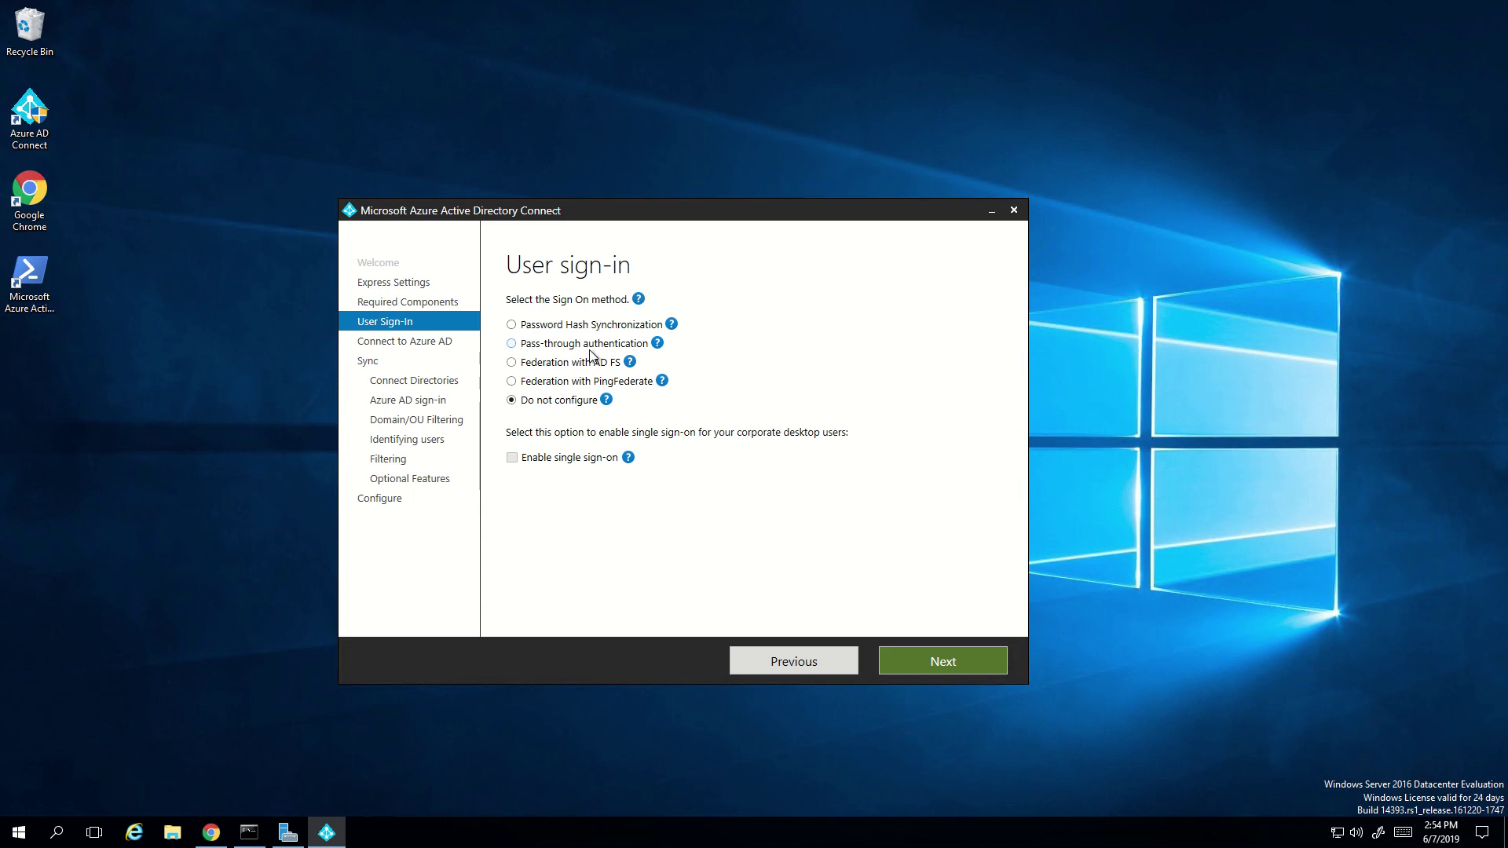
{"action": "left_click", "coordinate": [525, 328]}
- Enable single sign-on and submit the Azure AD global administrator username and password
{"action": "left_click", "coordinate": [514, 460]}
{"action": "left_click", "coordinate": [917, 663]}
{"action": "left_click", "coordinate": [569, 348]}
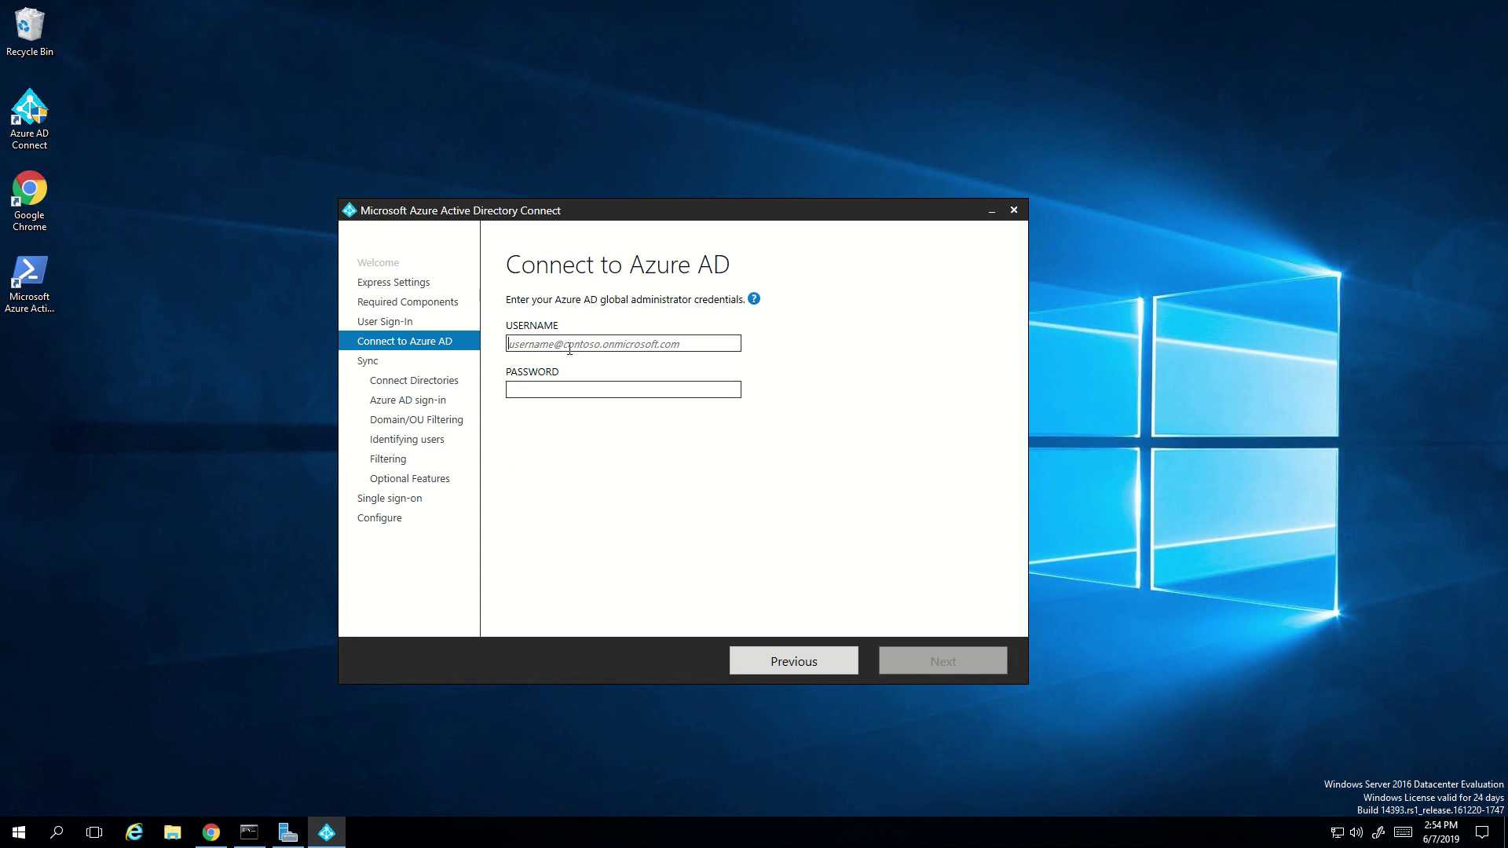
{"action": "key", "text": "Tab"}
{"action": "type", "text": "****"}
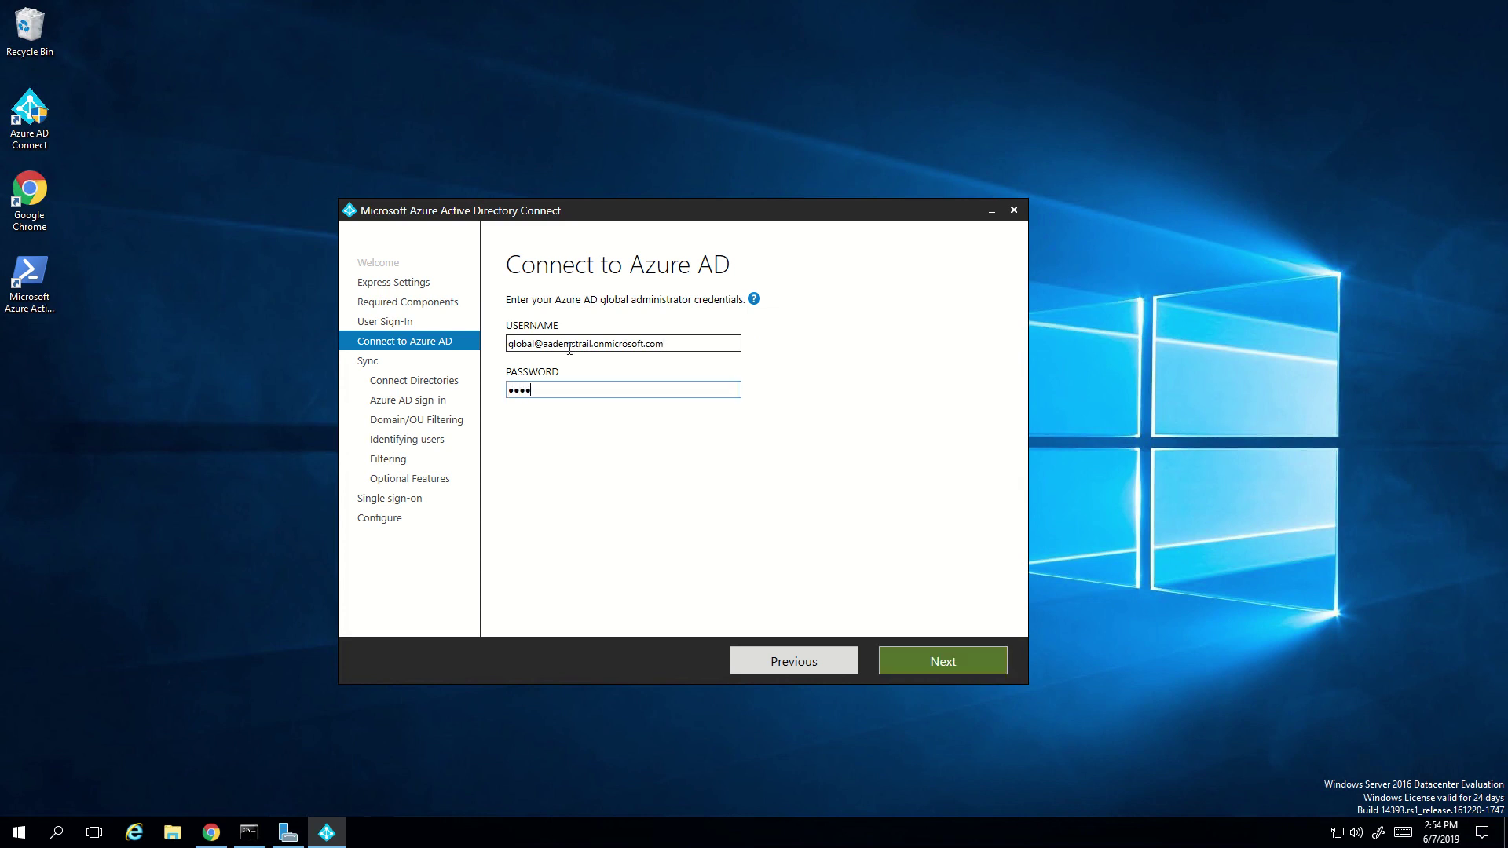
{"action": "type", "text": "****"}
{"action": "left_click", "coordinate": [953, 667]}
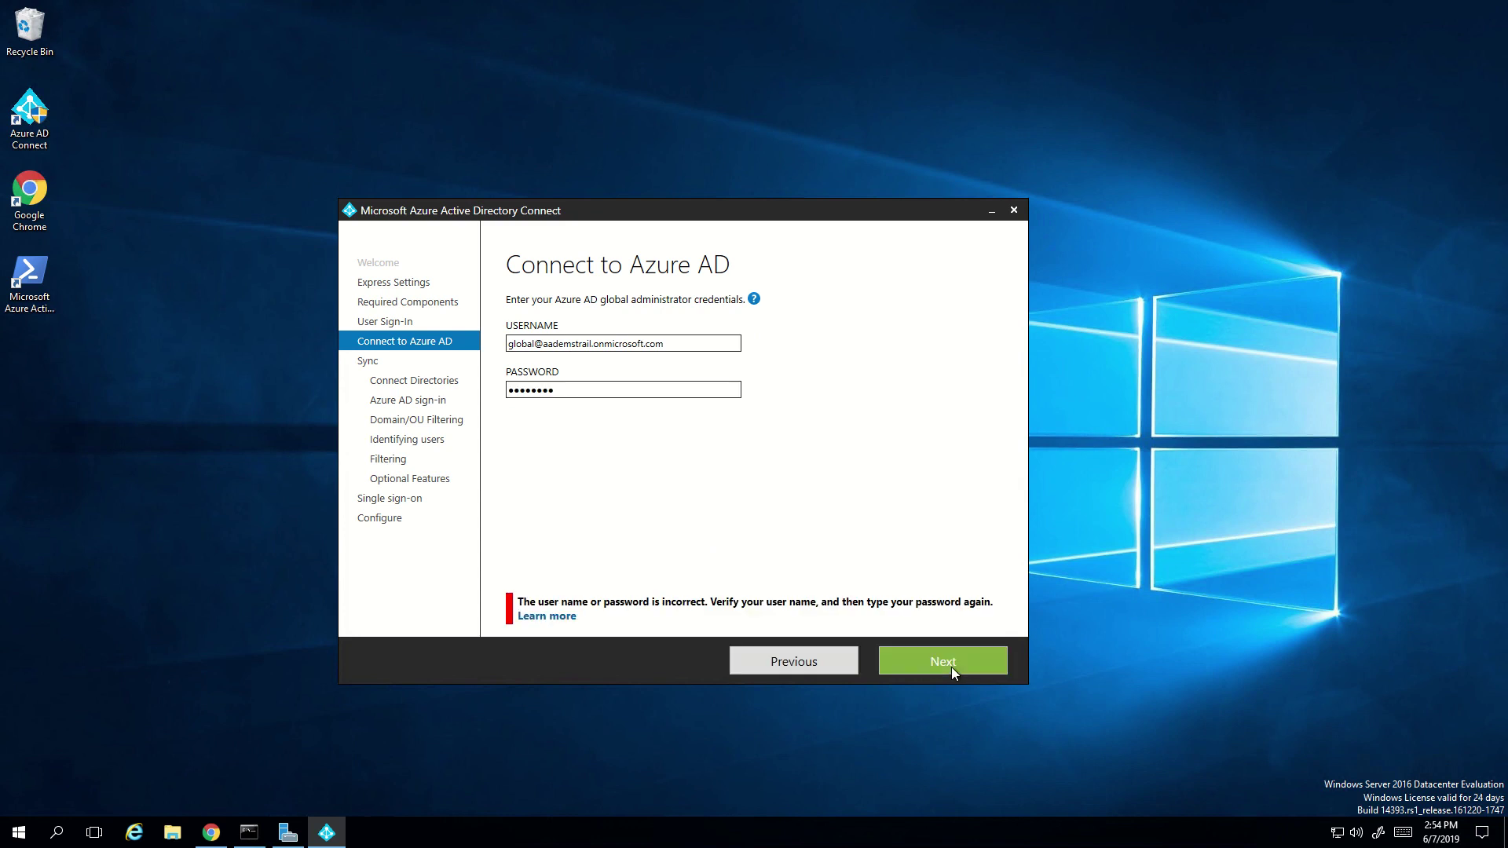
- Retype the global admin password and remove the misplaced letter from the tenant name in the username
{"action": "left_click_drag", "start_coordinate": [588, 391], "coordinate": [327, 400]}
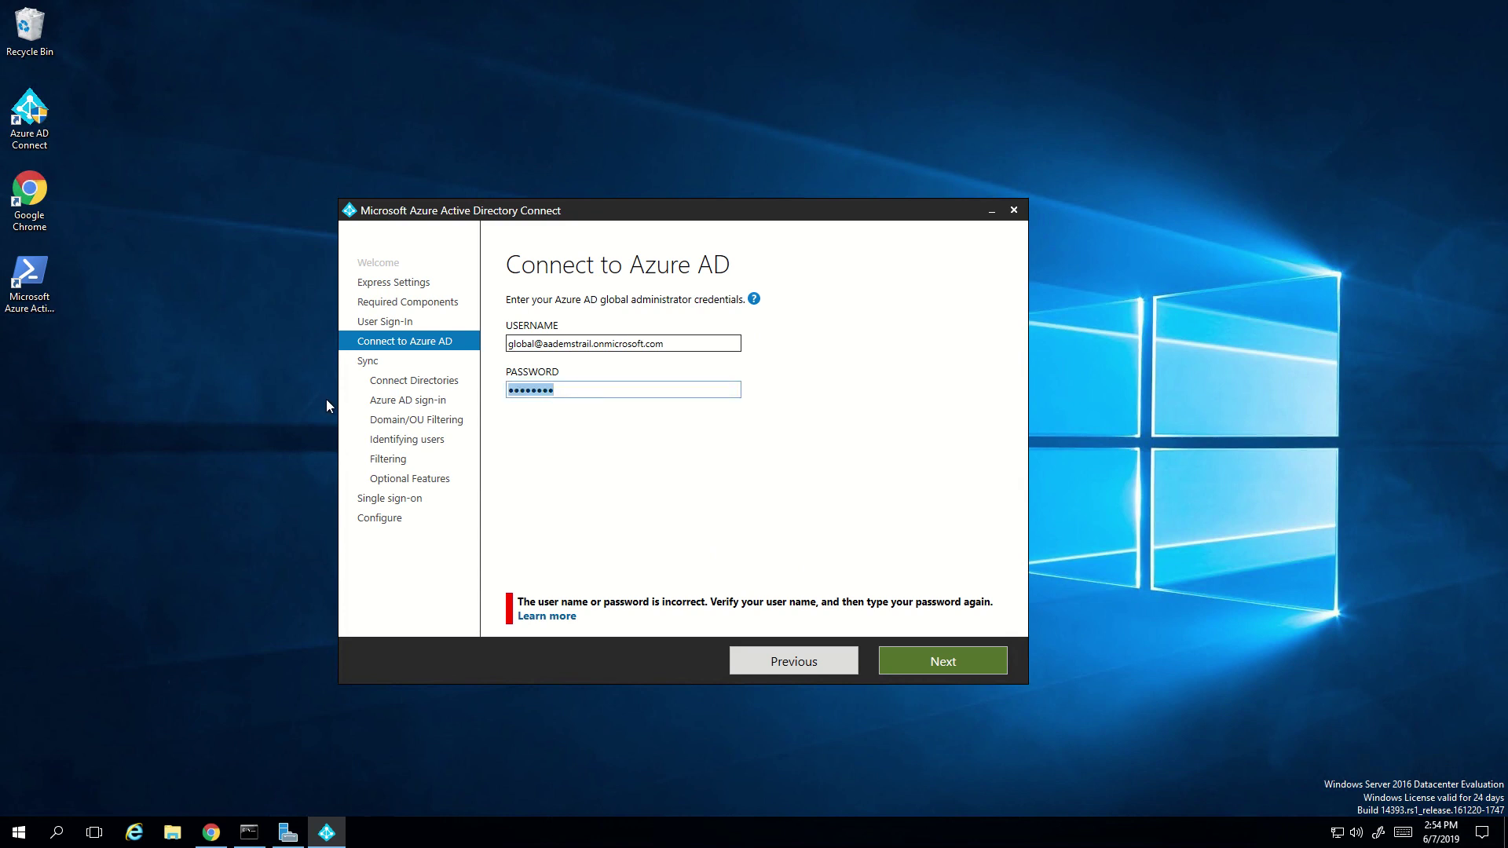
{"action": "type", "text": "********"}
{"action": "left_click", "coordinate": [586, 346]}
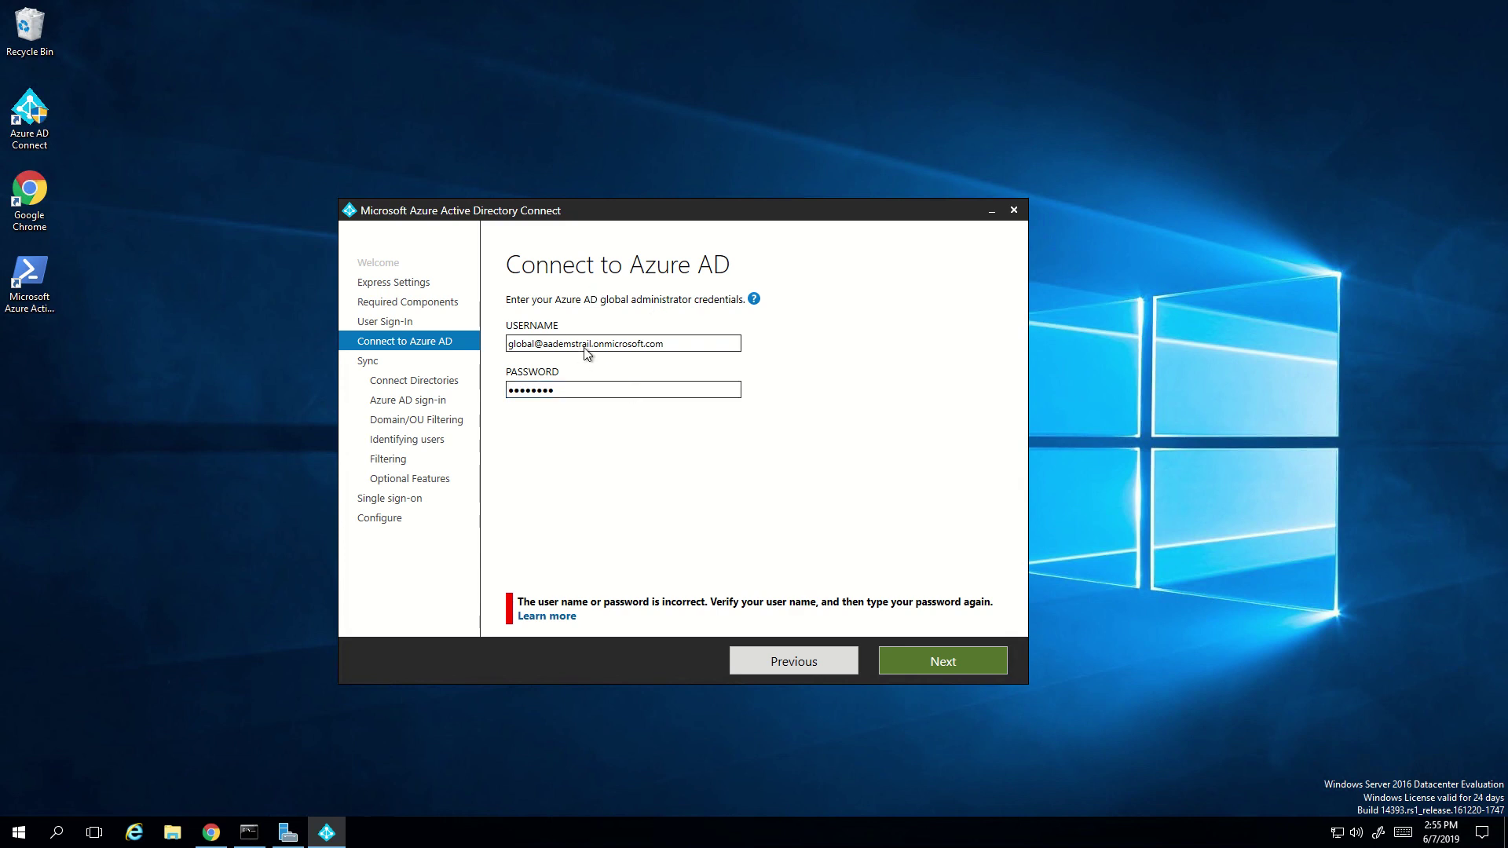
{"action": "key", "text": "BackSpace"}
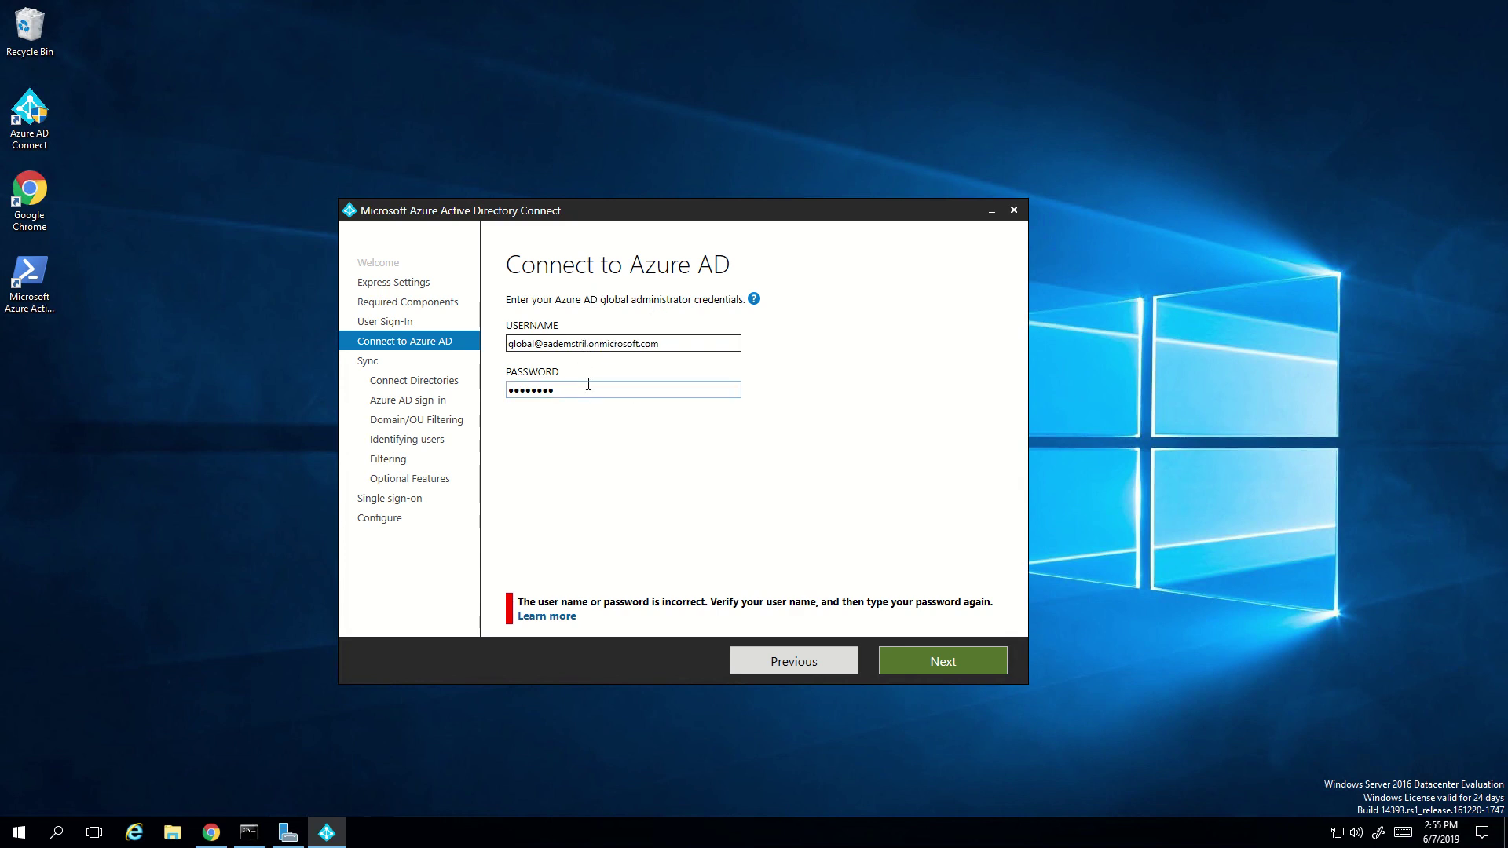
- Finish correcting the tenant name and resubmit the Azure AD credentials
{"action": "type", "text": "al"}
{"action": "left_click", "coordinate": [966, 673]}
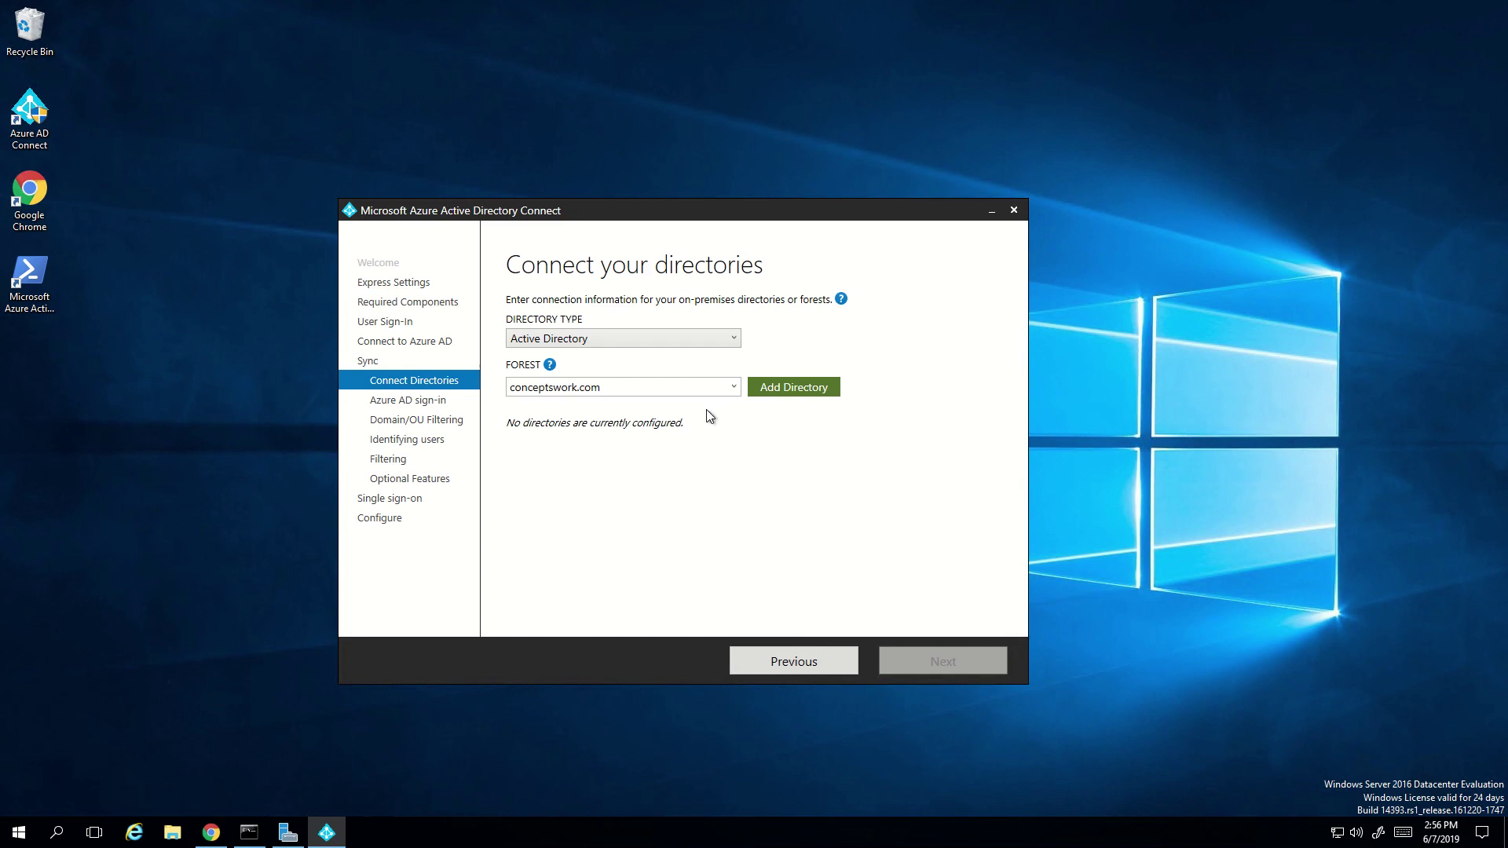
- Add the conceptswork.com forest, creating a new AD account with the enterprise admin username and password
{"action": "left_click", "coordinate": [785, 394]}
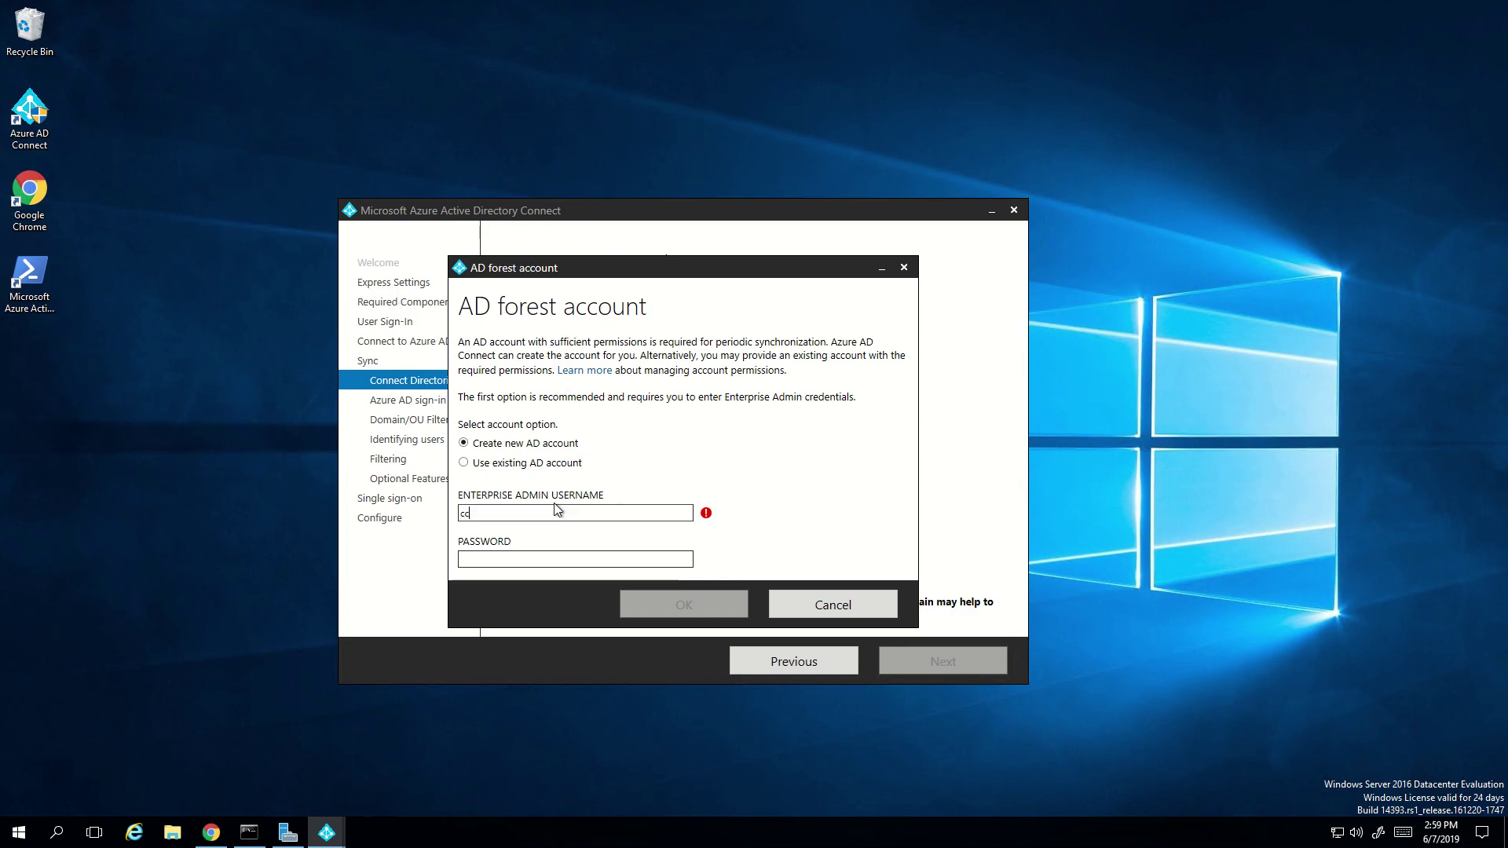
{"action": "type", "text": "conceptswork\\ente"}
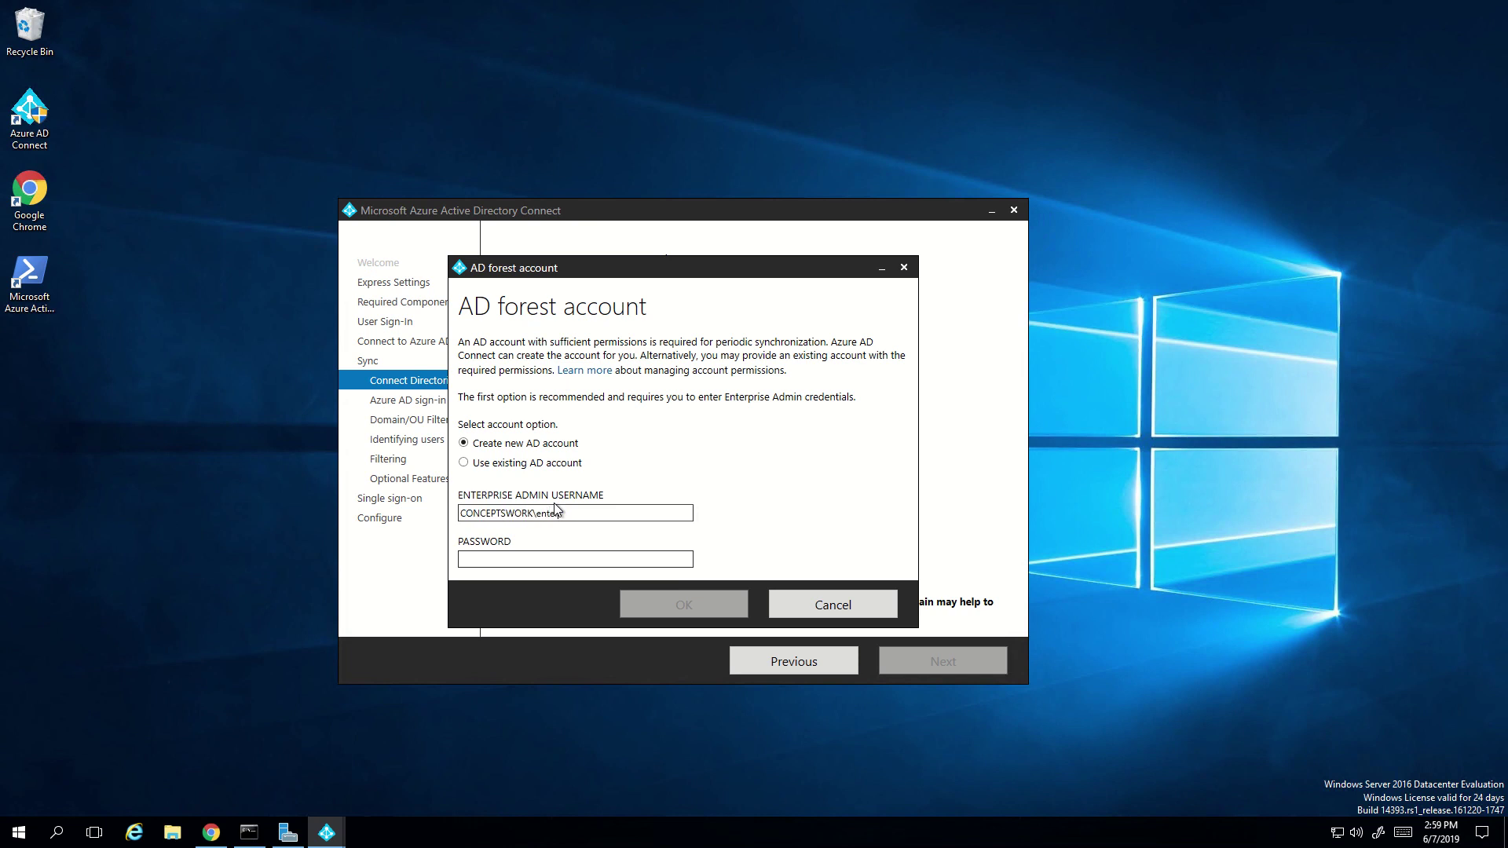
{"action": "key", "text": "Tab"}
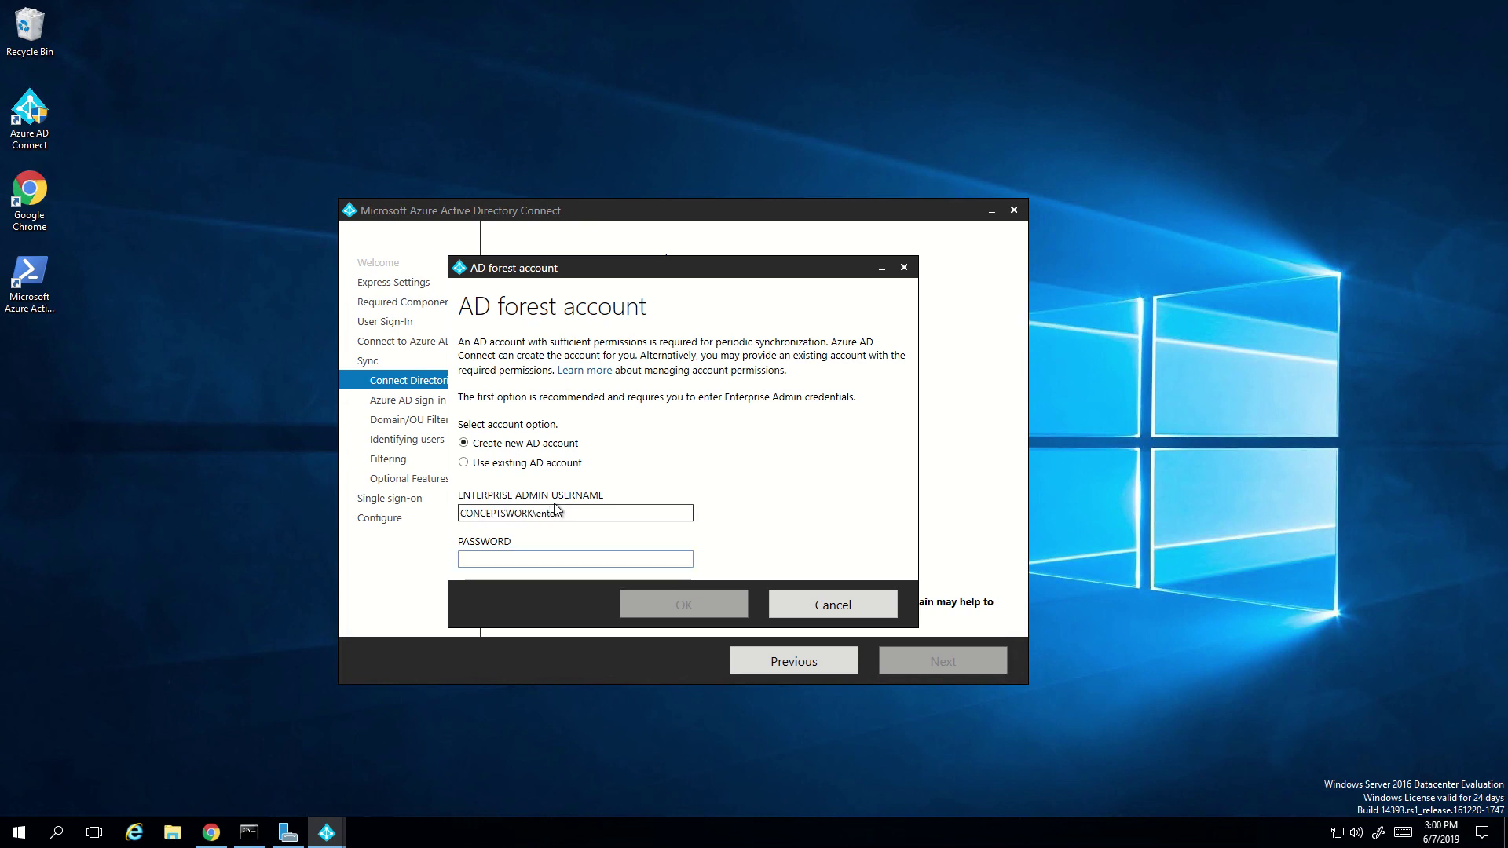
{"action": "type", "text": "••••••••"}
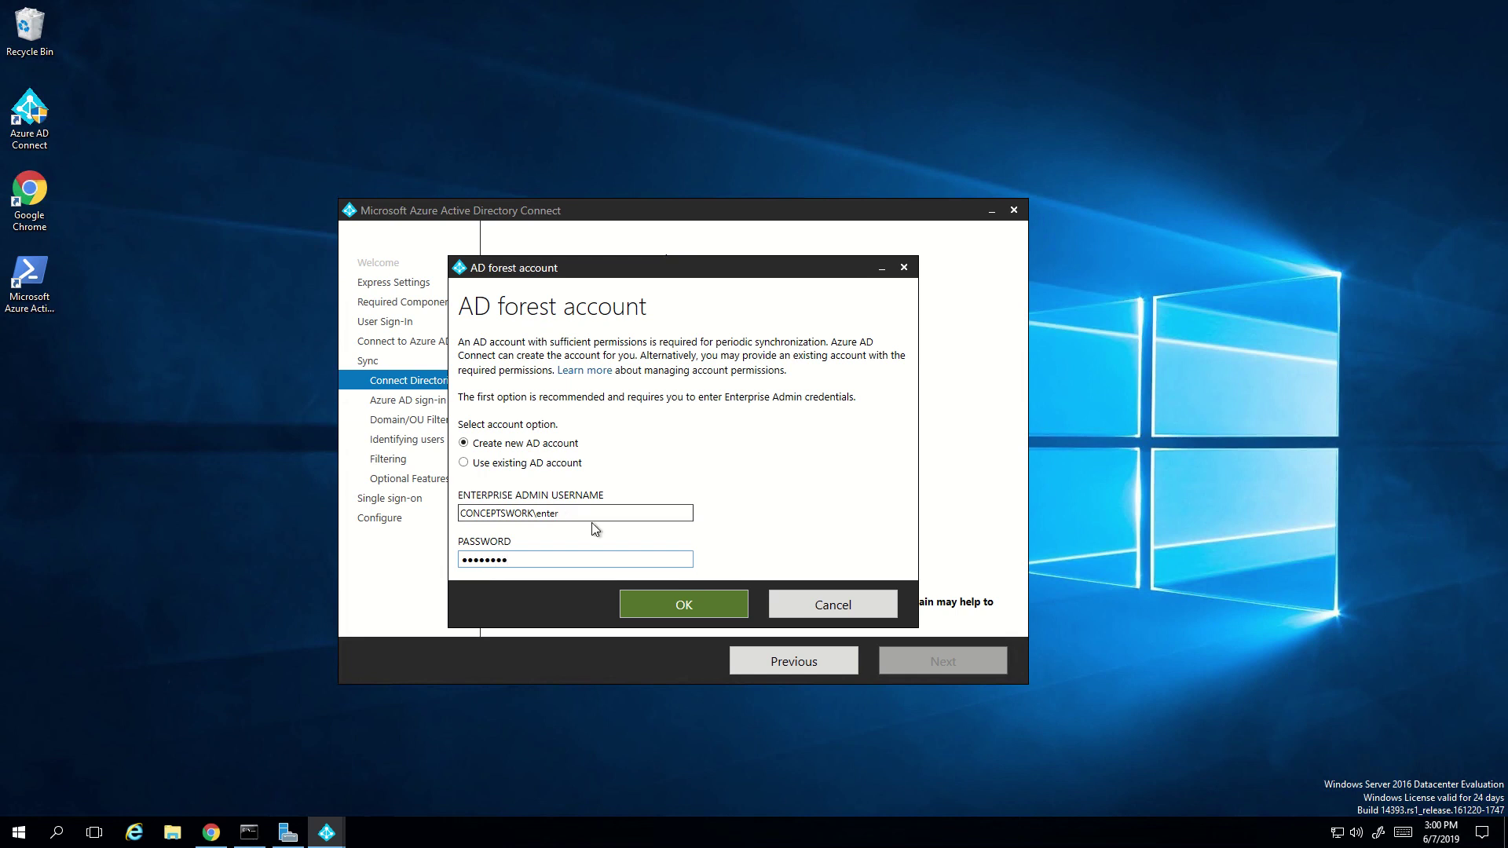
{"action": "left_click", "coordinate": [679, 606]}
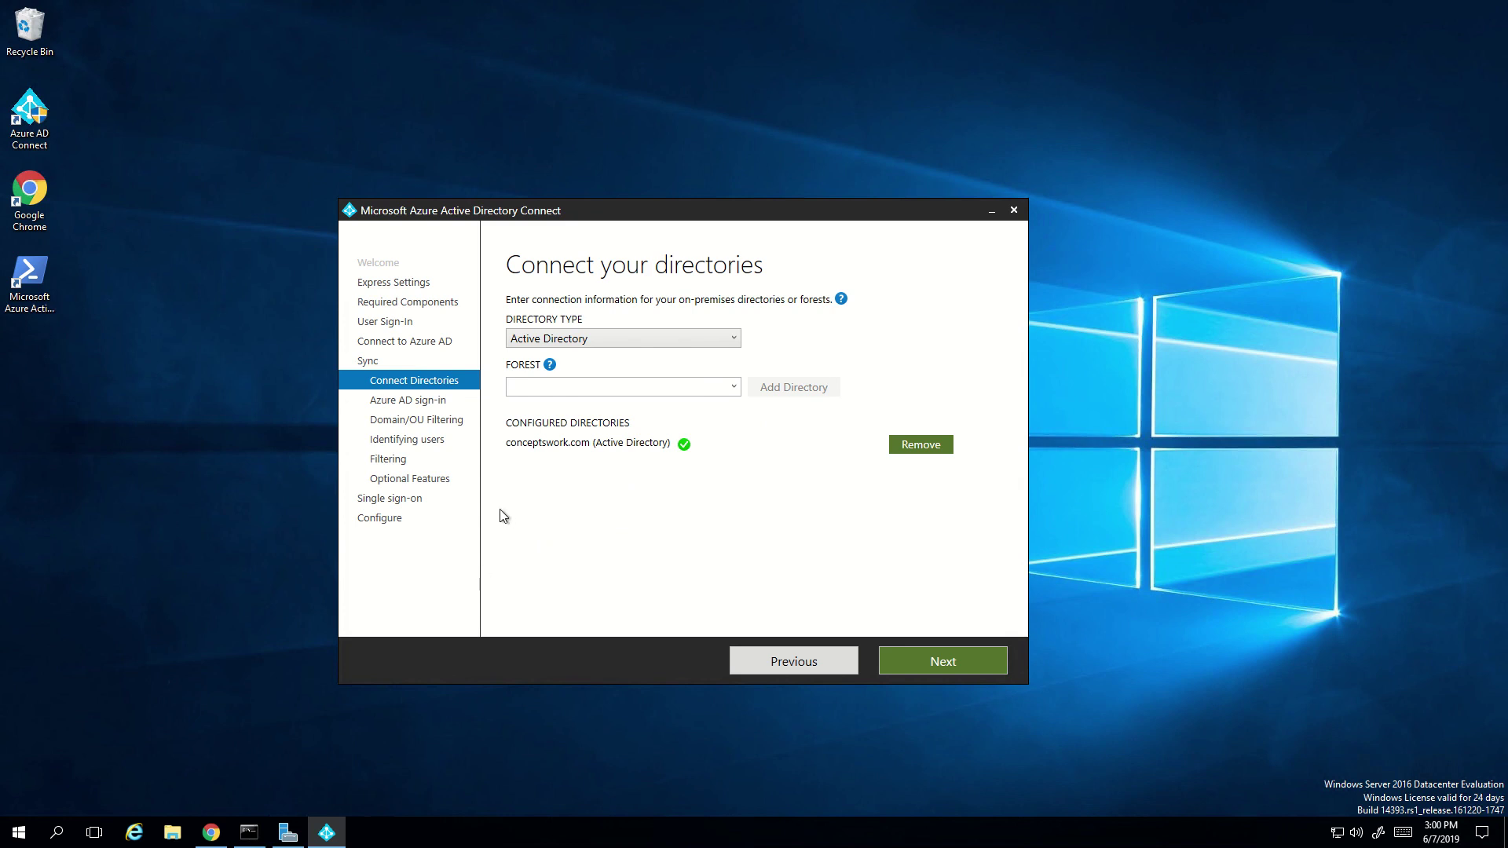
- Accept the configured directory to reach Azure AD sign-in, where conceptswork.com shows Verified
{"action": "left_click", "coordinate": [926, 669]}
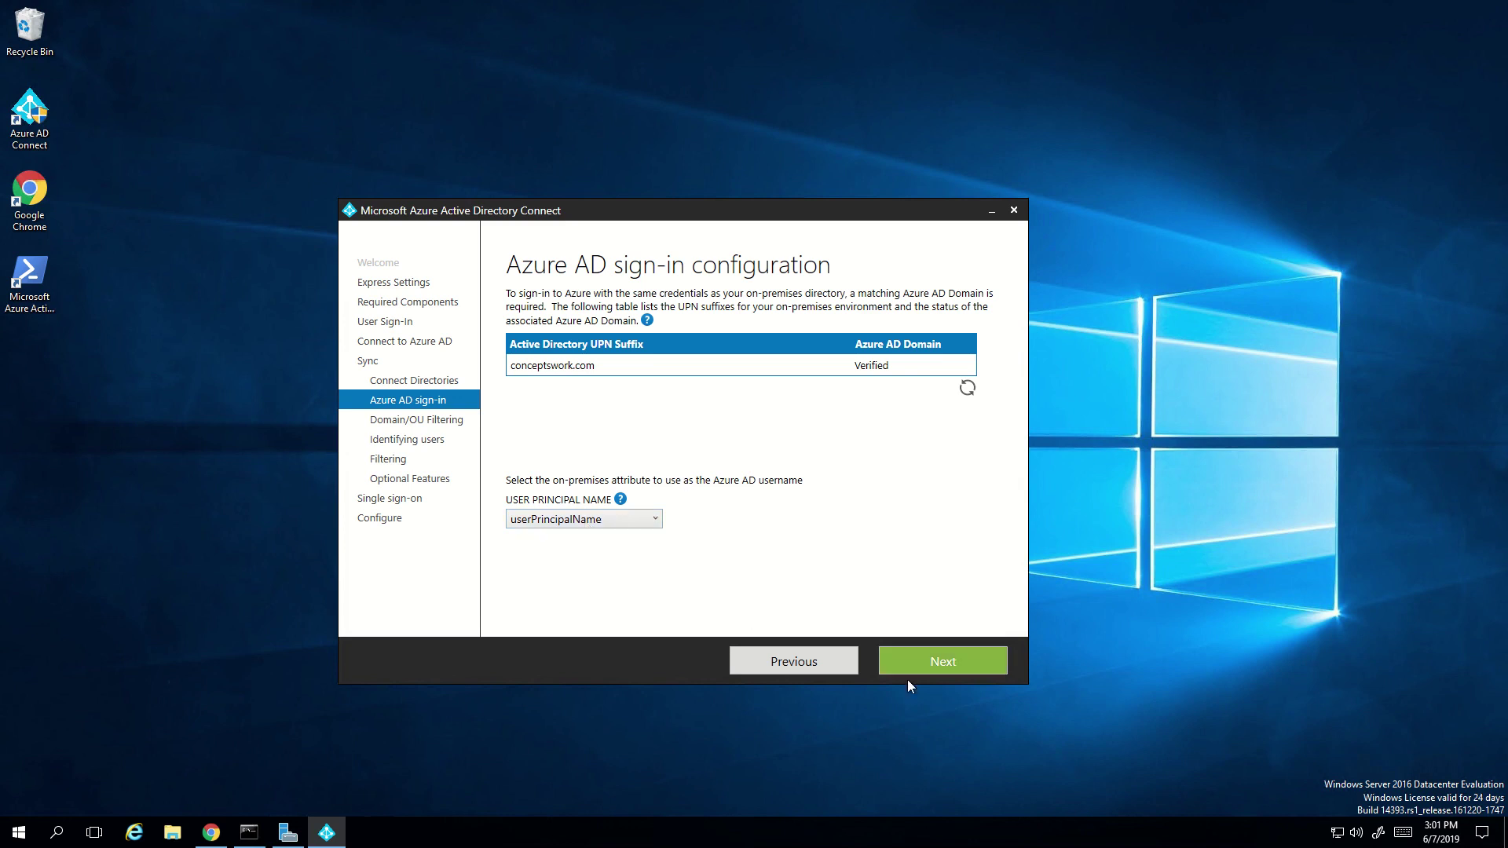
- On Domain and OU filtering, keep 'Sync all domains and OUs' for conceptswork.com and continue
{"action": "left_click", "coordinate": [925, 667]}
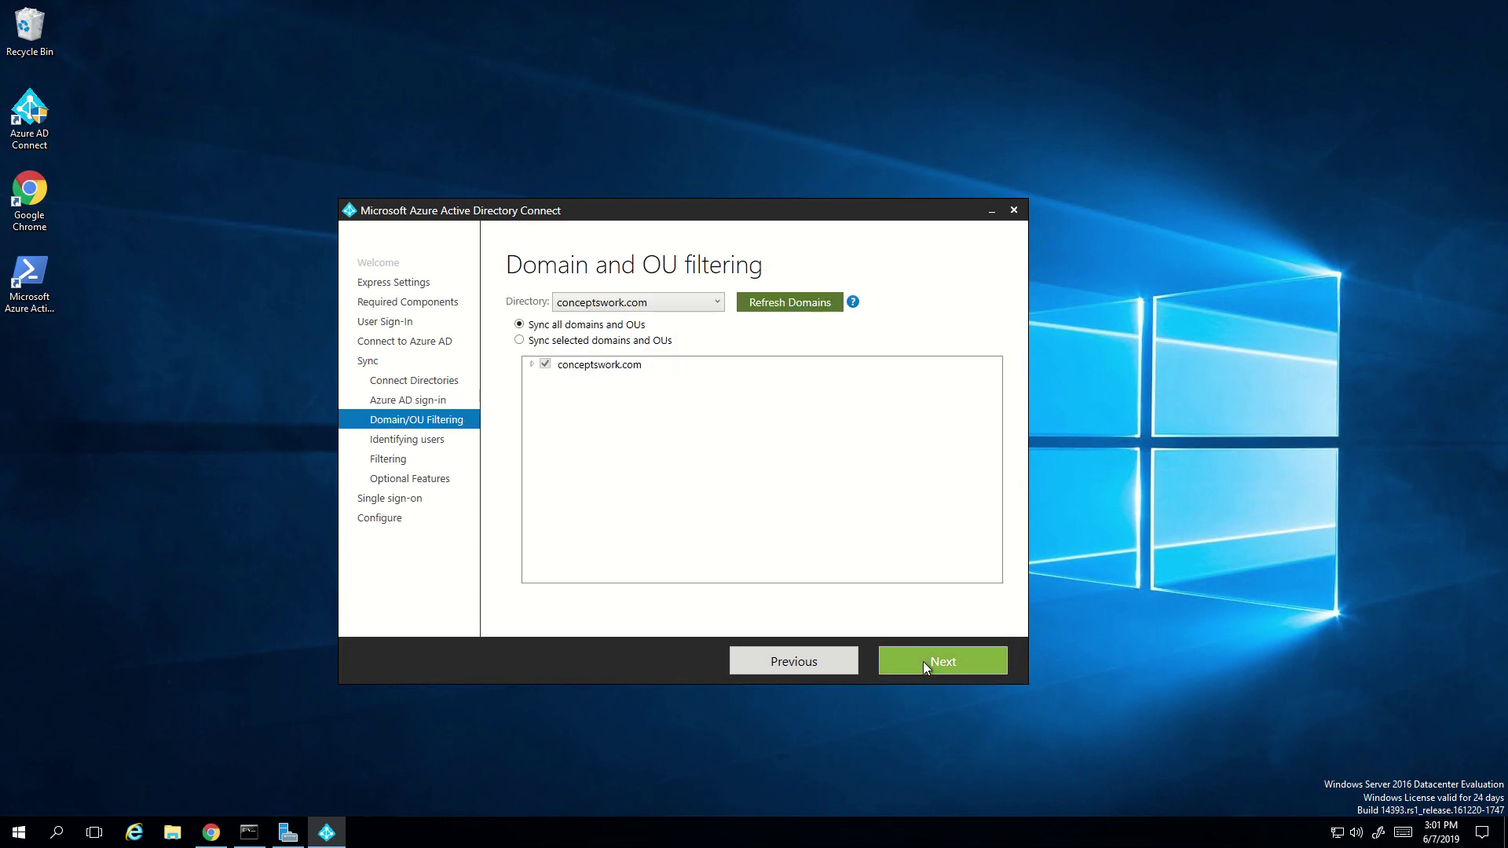
{"action": "left_click", "coordinate": [519, 341]}
{"action": "left_click", "coordinate": [533, 365]}
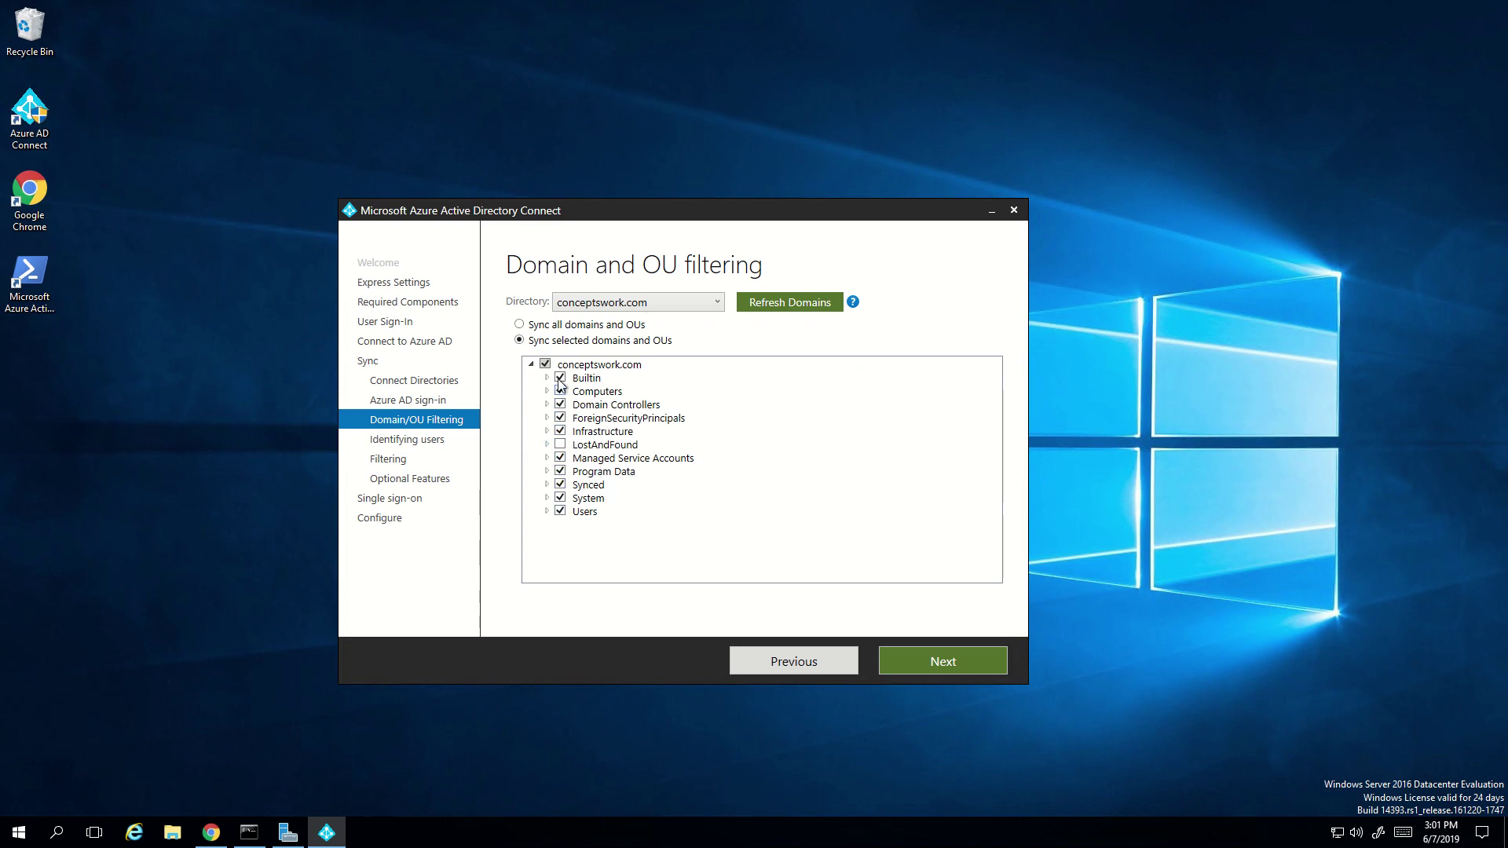
{"action": "left_click", "coordinate": [520, 324]}
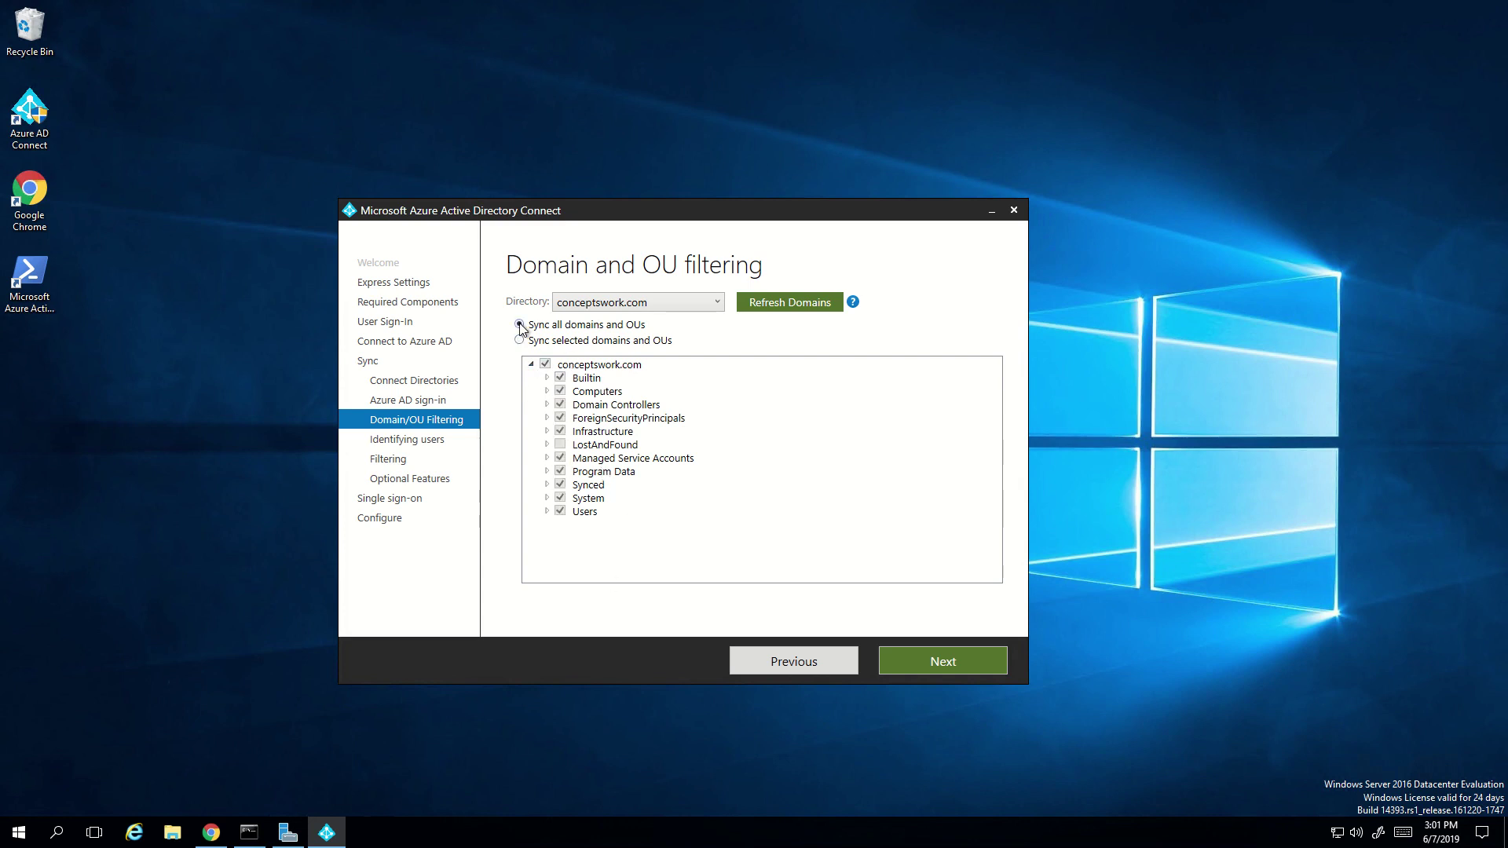
{"action": "left_click", "coordinate": [930, 671]}
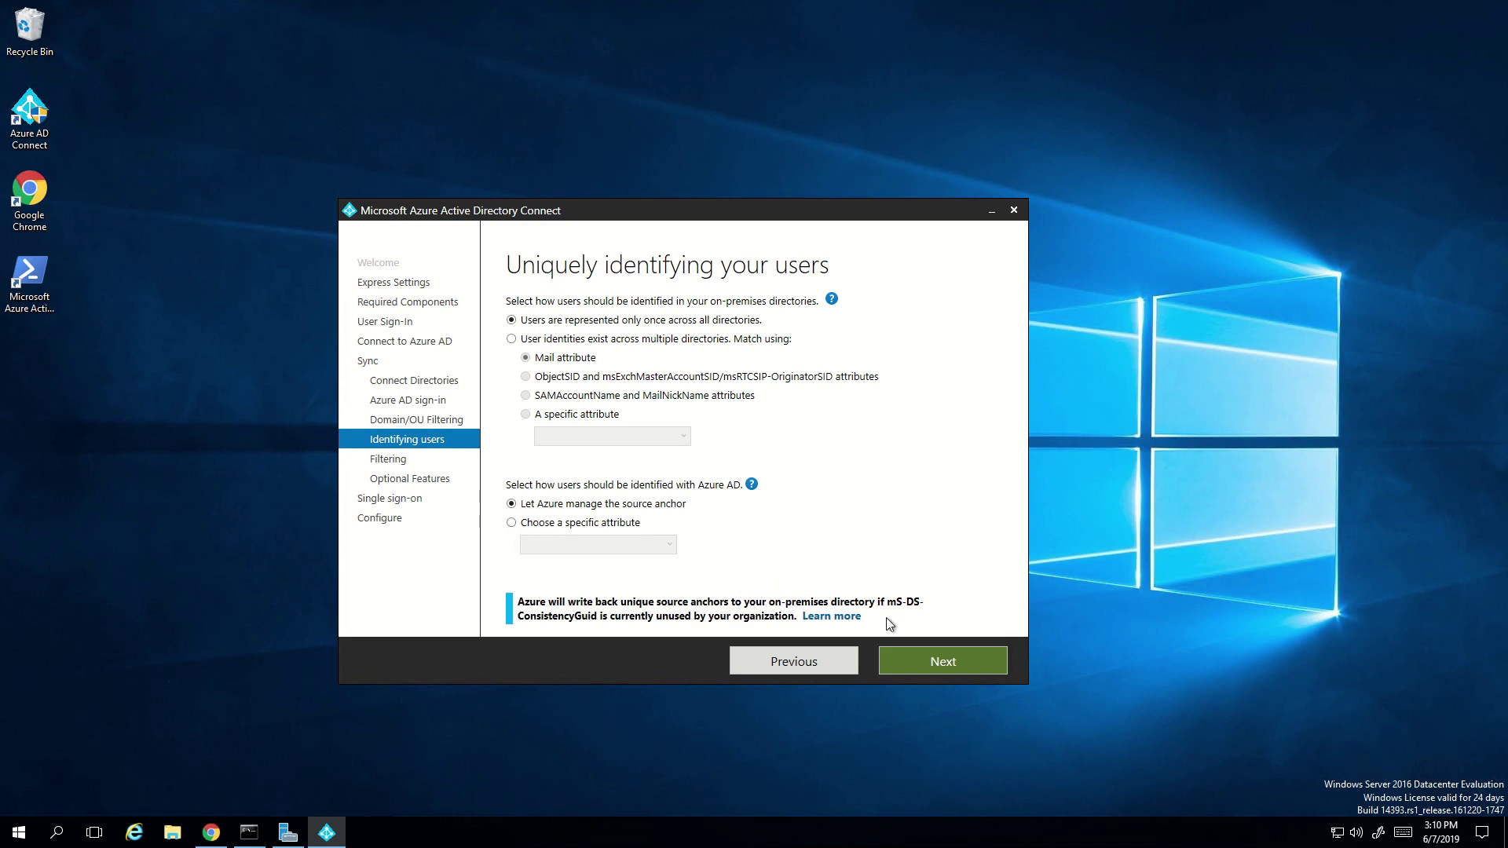
- Keep the default user identification and 'Synchronize all users and devices', then continue
{"action": "left_click", "coordinate": [952, 665]}
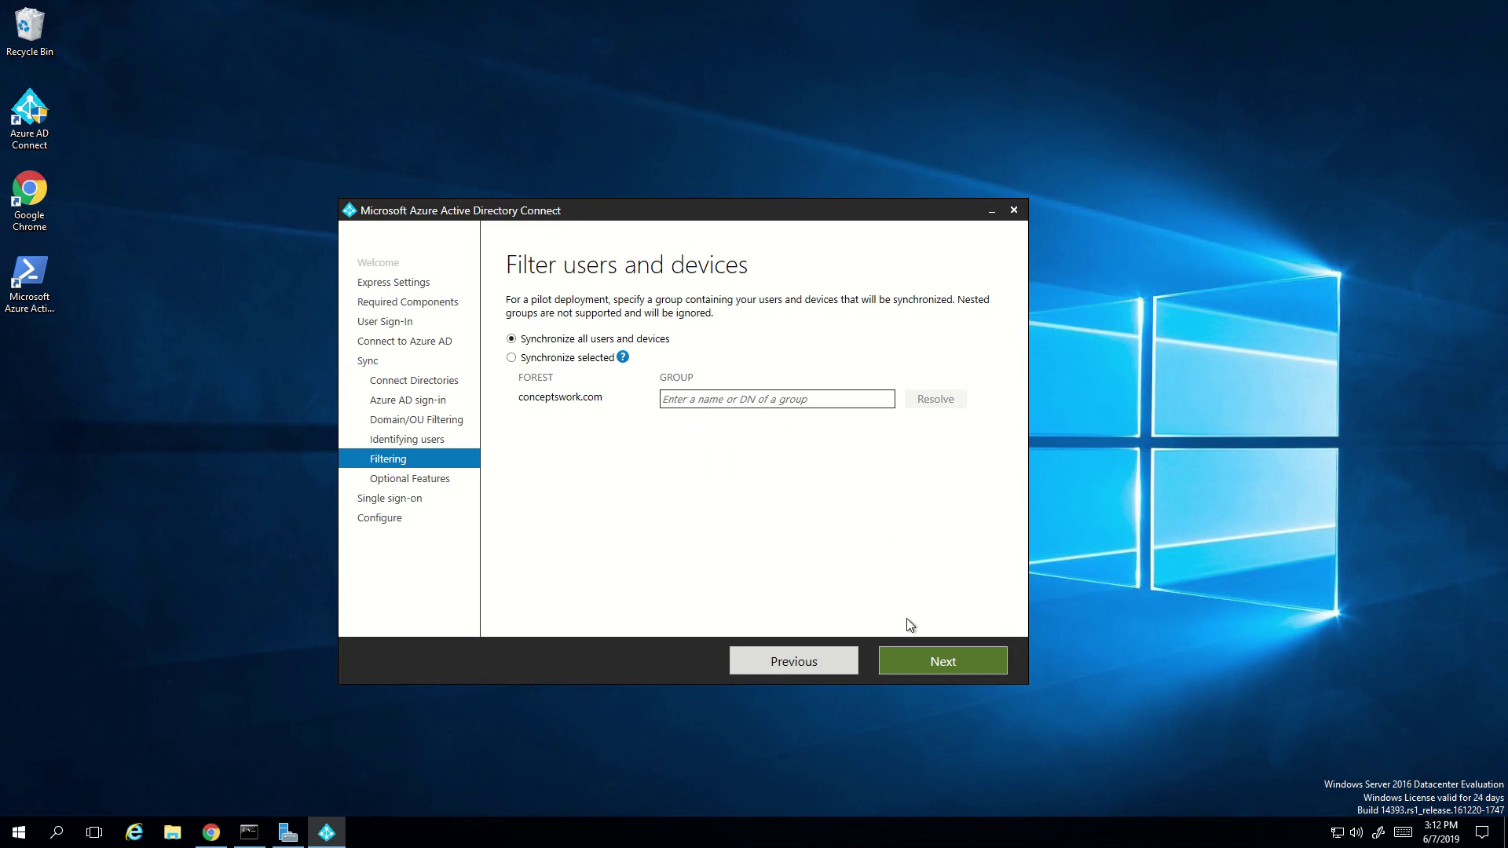
{"action": "left_click", "coordinate": [916, 667]}
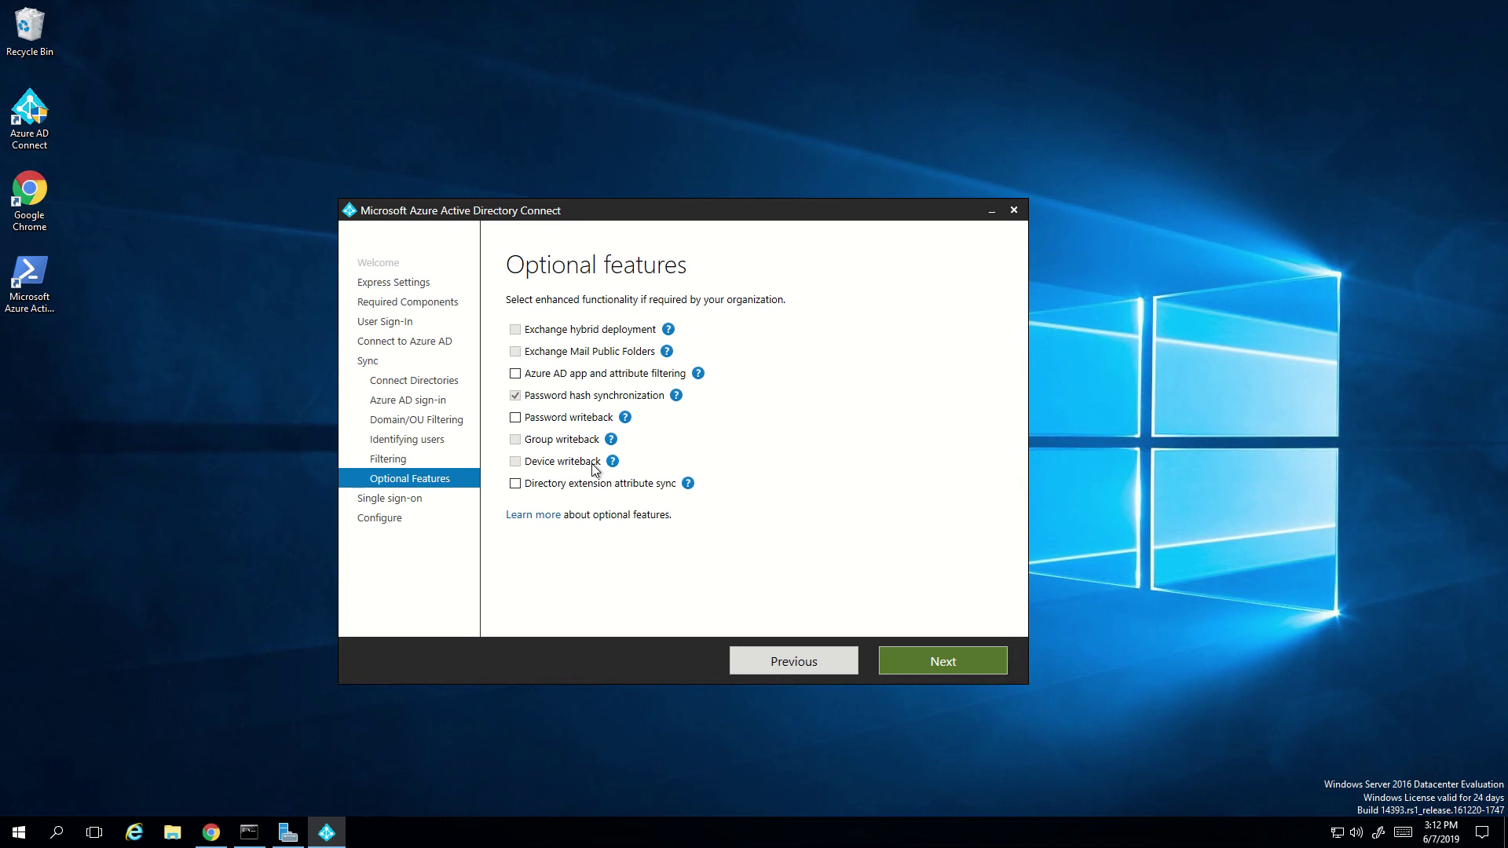
- Leave Password hash synchronization as the only optional feature and advance to Enable single sign-on
{"action": "mouse_move", "coordinate": [619, 465]}
{"action": "left_click", "coordinate": [949, 663]}
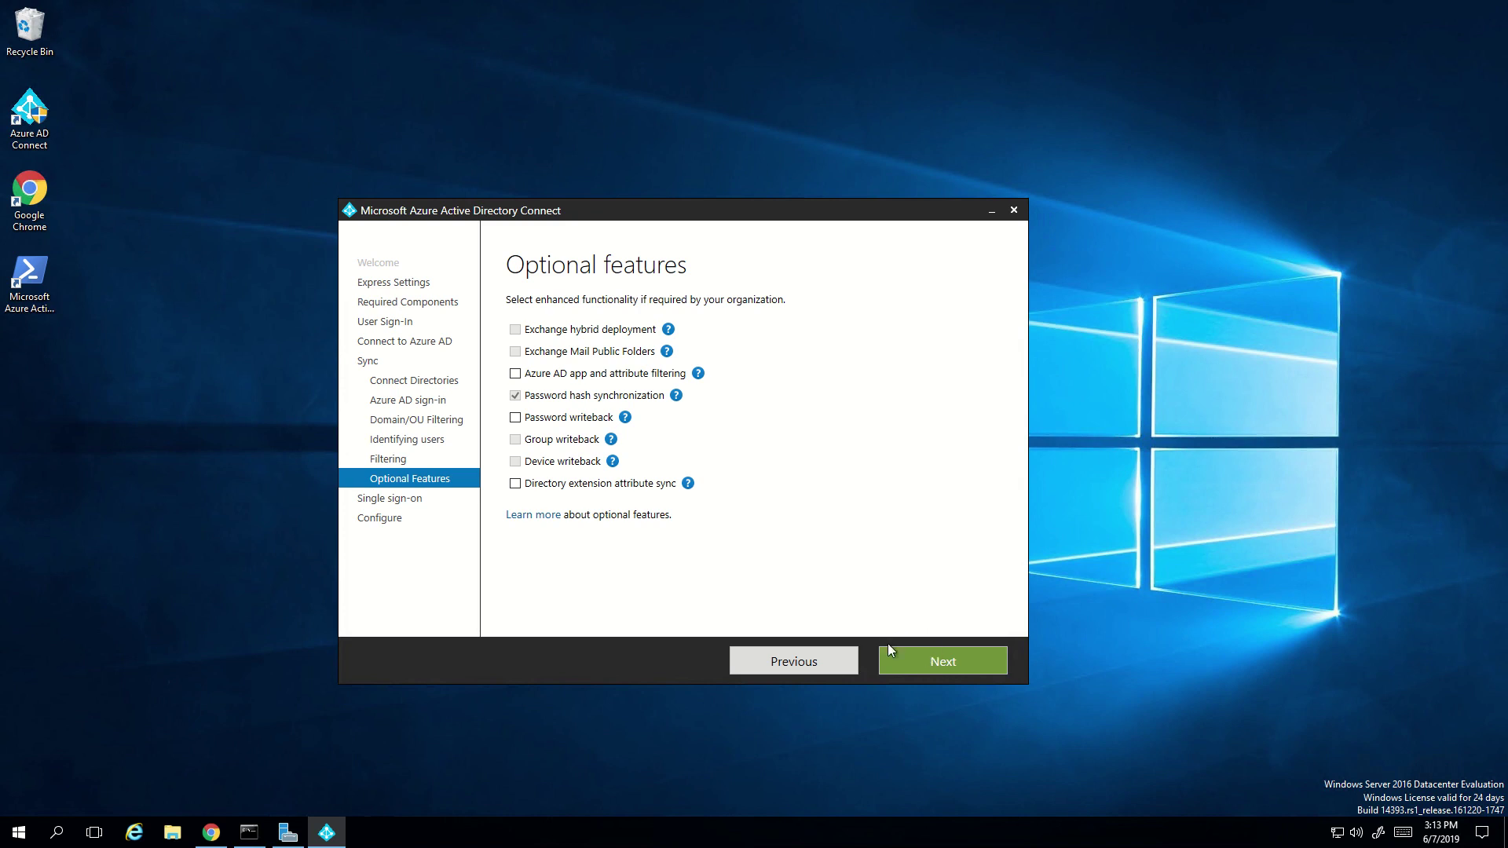
{"action": "left_click", "coordinate": [902, 660]}
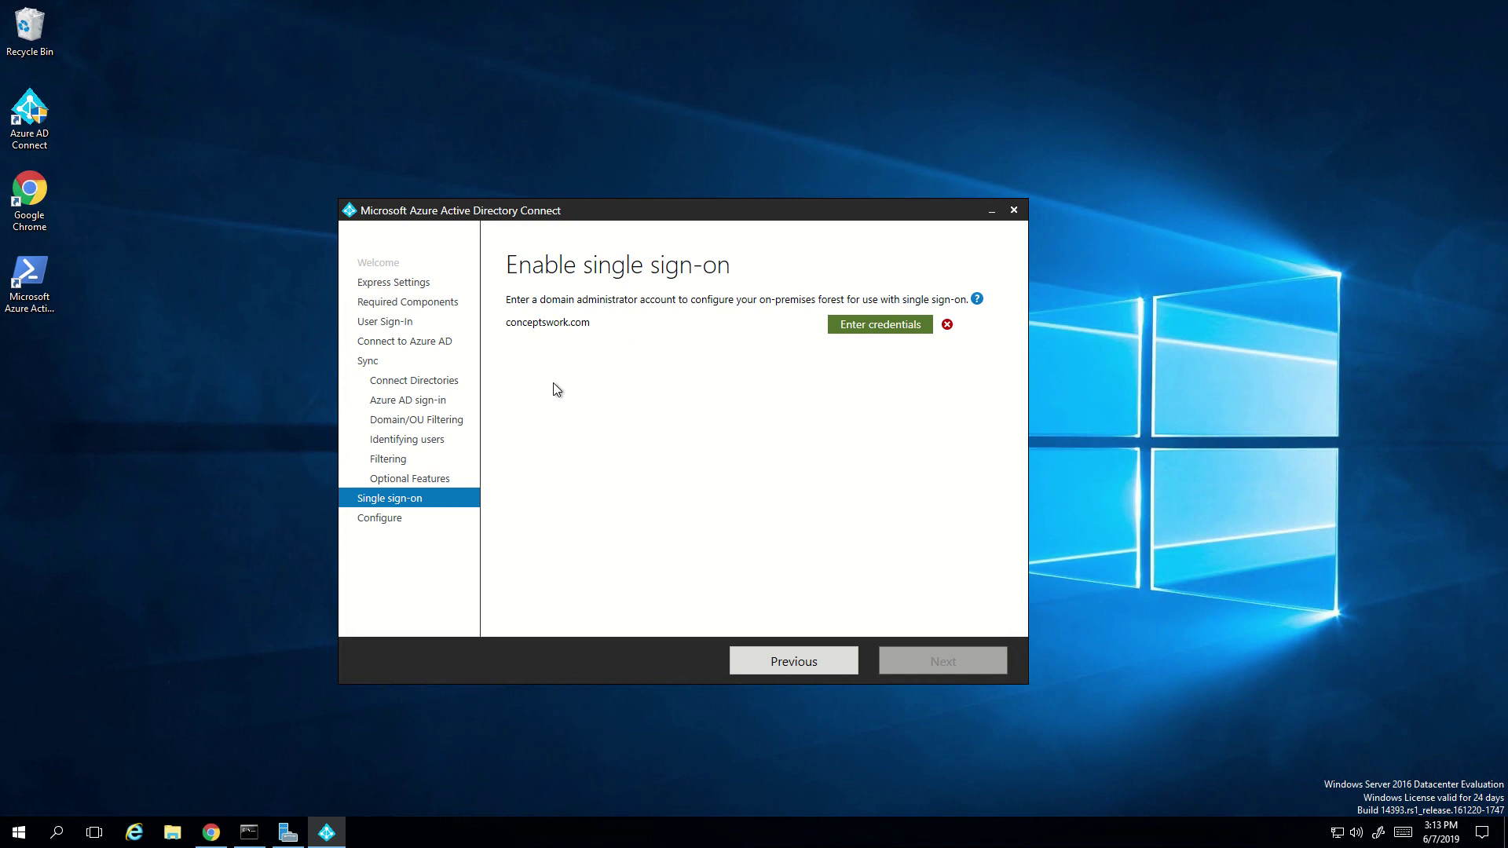
- Enter the domain administrator user name and password as conceptswork.com forest credentials, then continue
{"action": "left_click", "coordinate": [862, 335]}
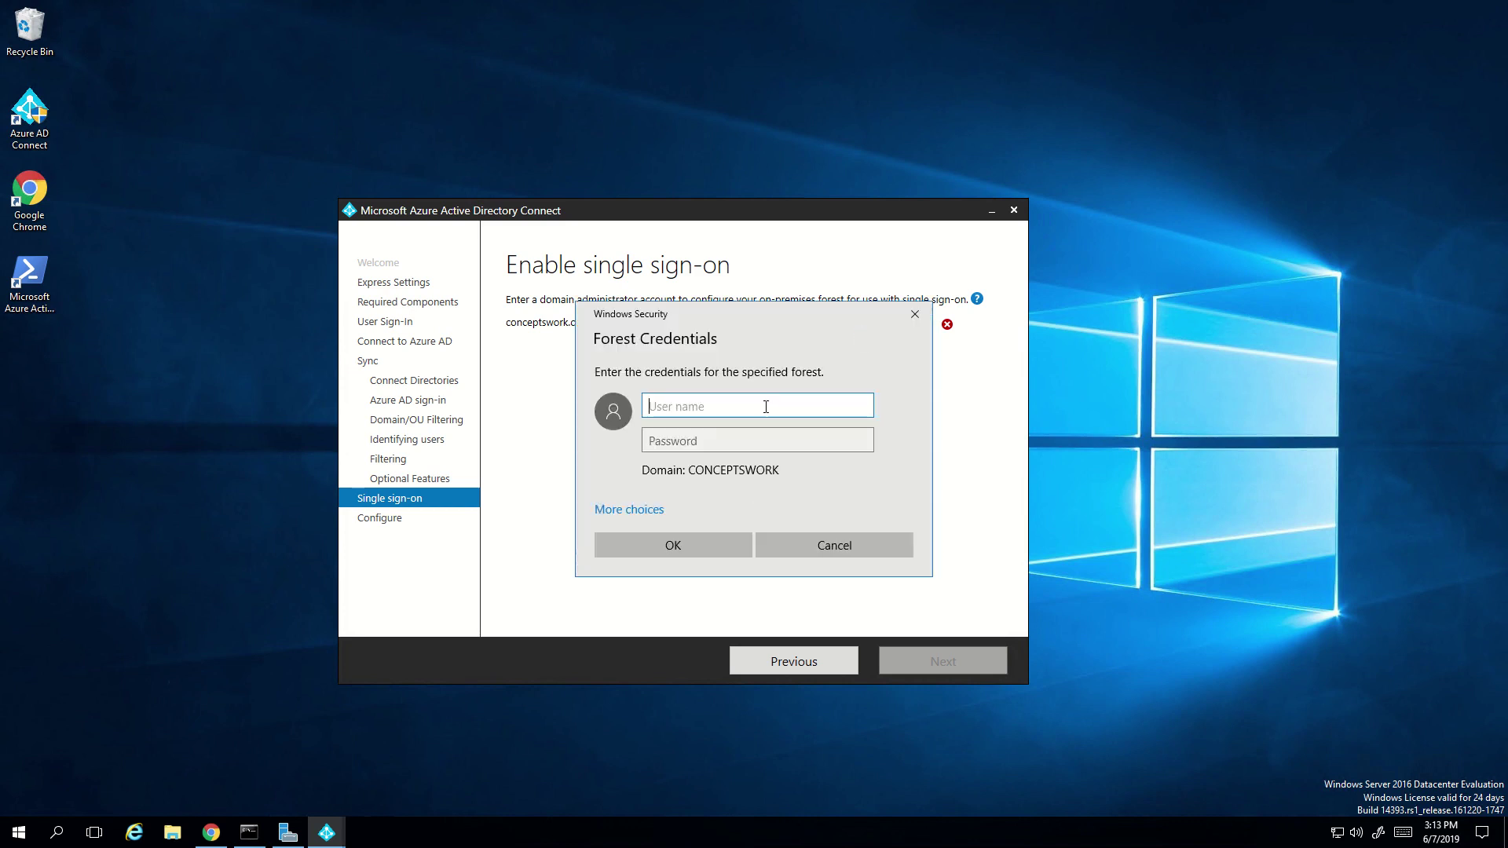
{"action": "left_click_drag", "start_coordinate": [690, 309], "coordinate": [784, 374]}
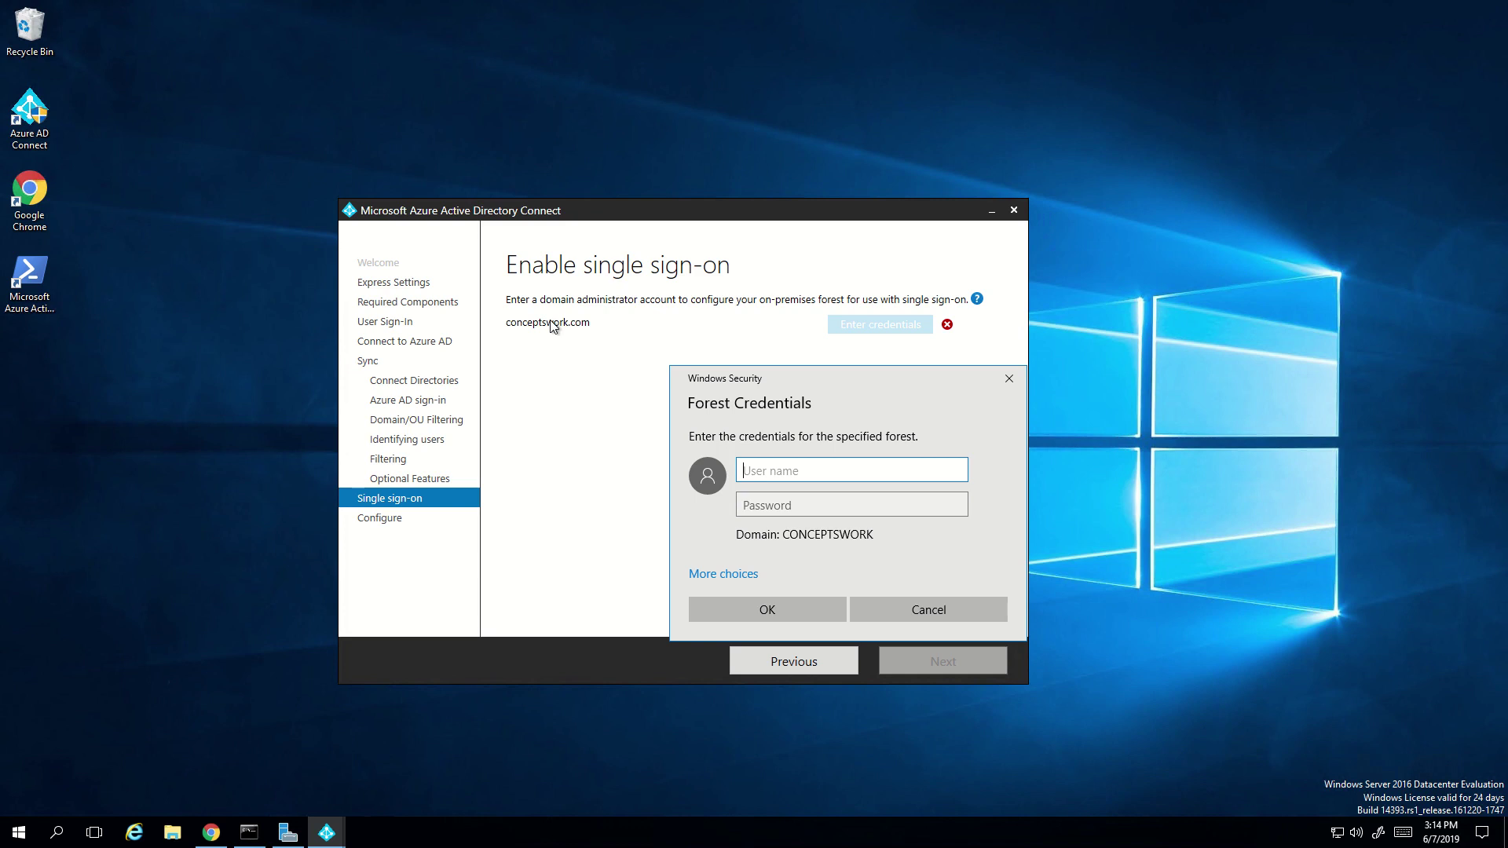
{"action": "type", "text": "enter"}
{"action": "key", "text": "Tab"}
{"action": "type", "text": "********"}
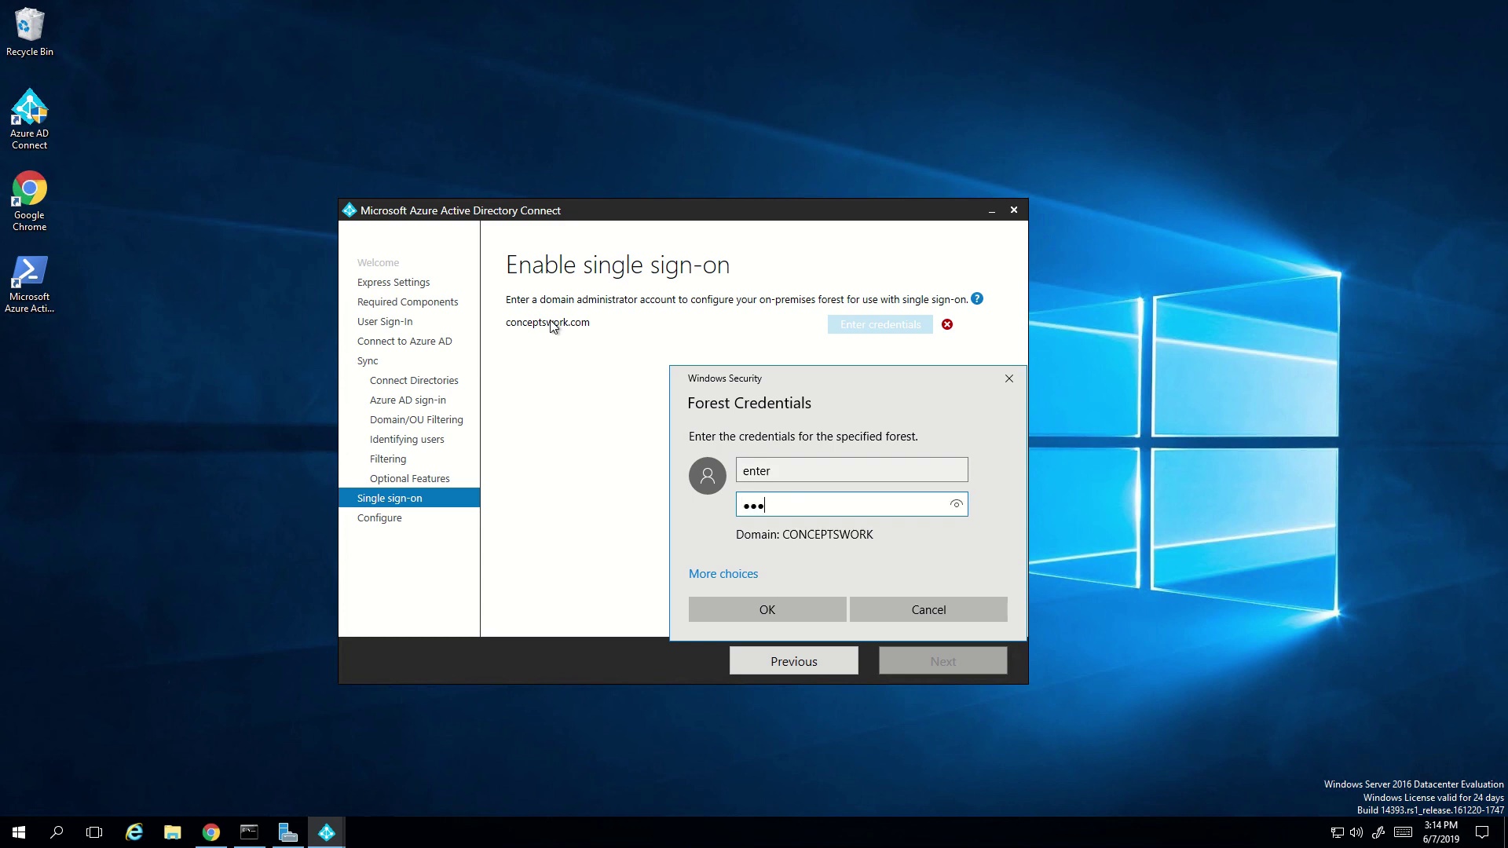
{"action": "key", "text": "Return"}
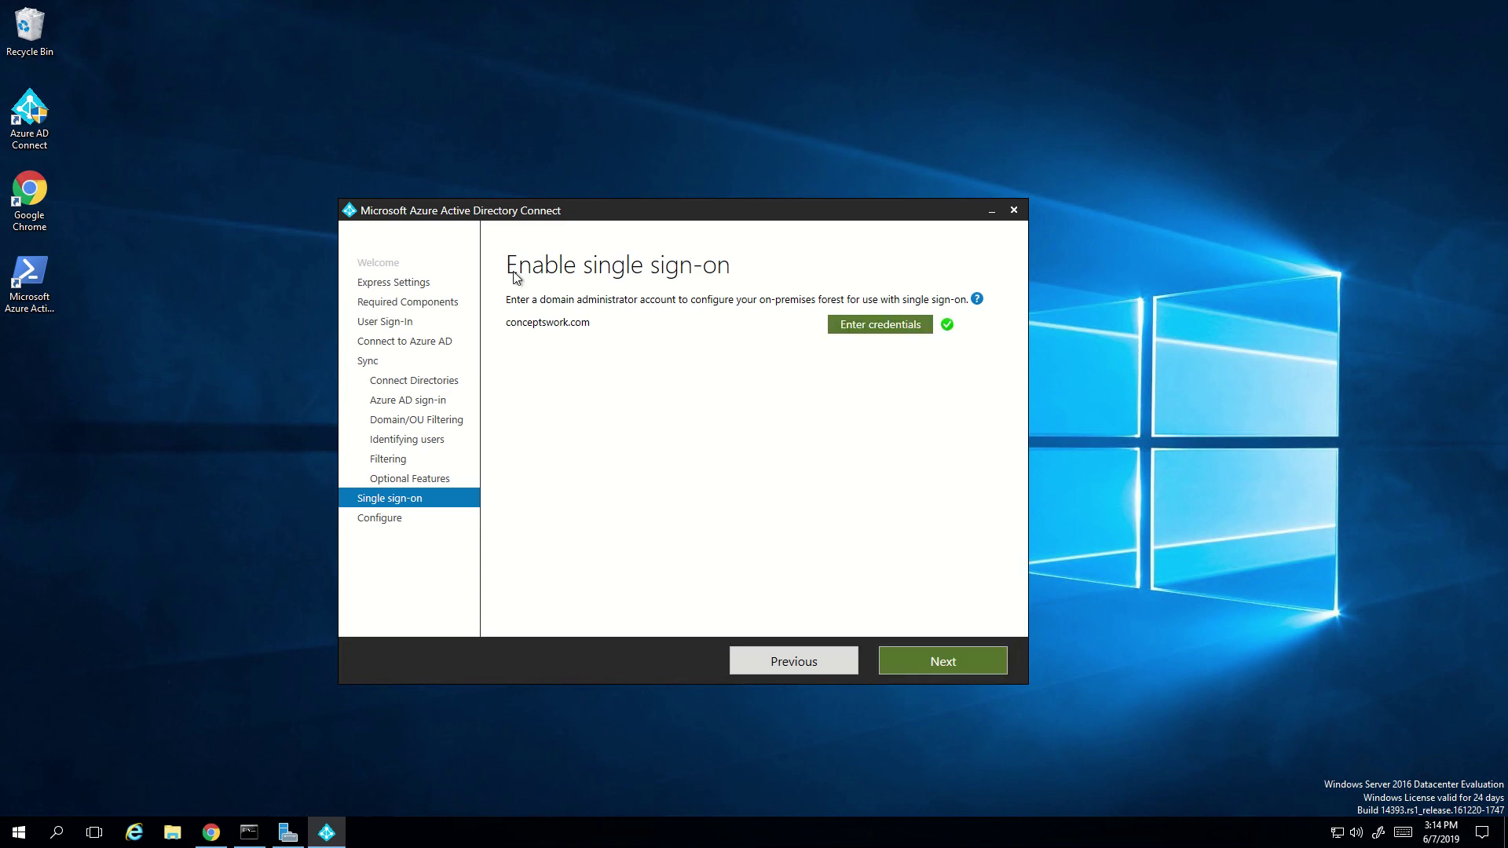
{"action": "left_click", "coordinate": [971, 662]}
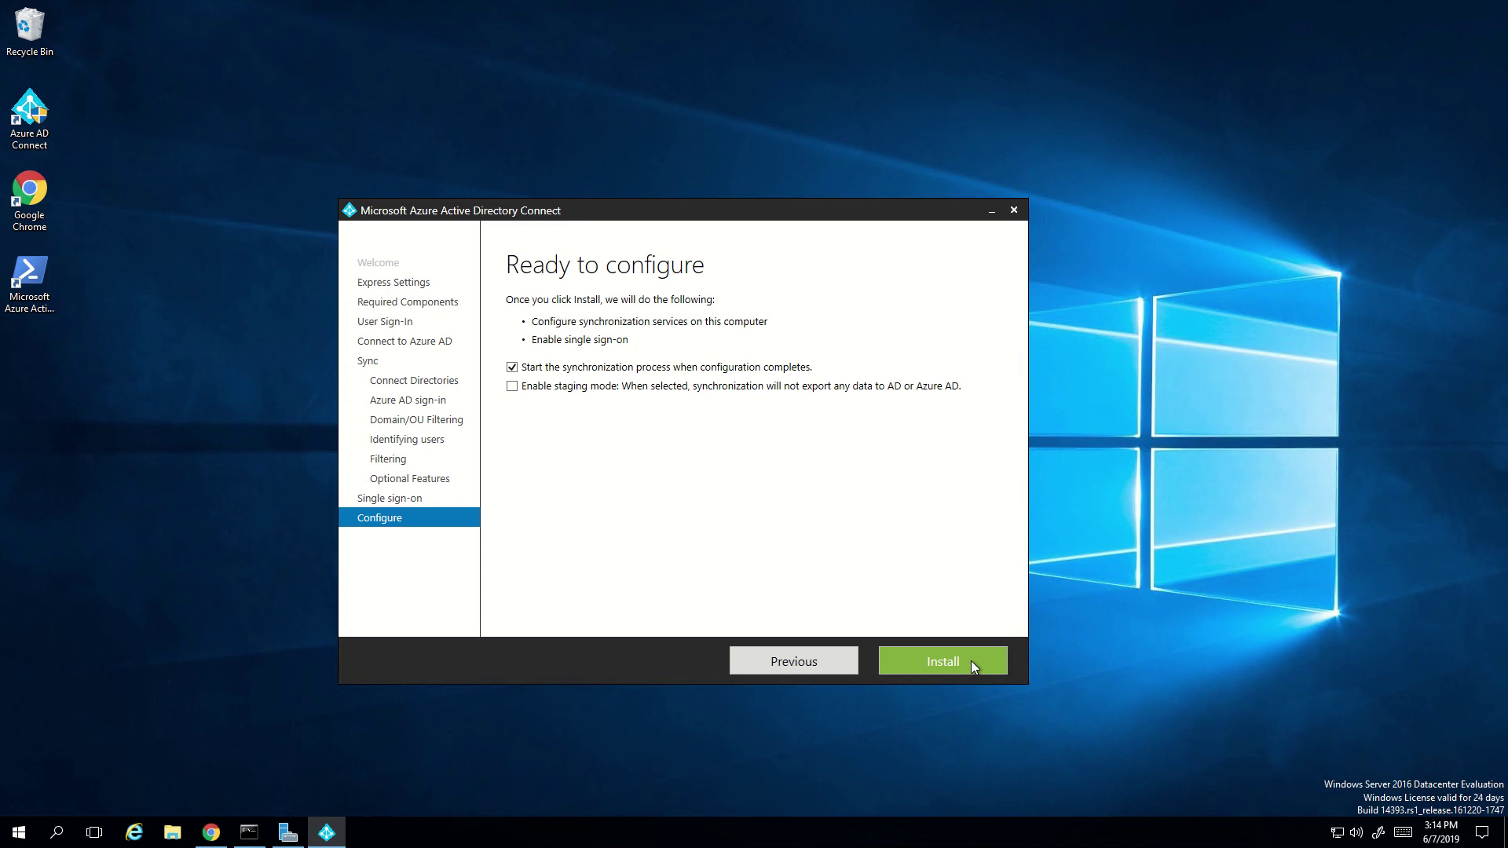
- Leave the wizard at Ready to configure and return to the Download Center page in Chrome
{"action": "left_click", "coordinate": [971, 662]}
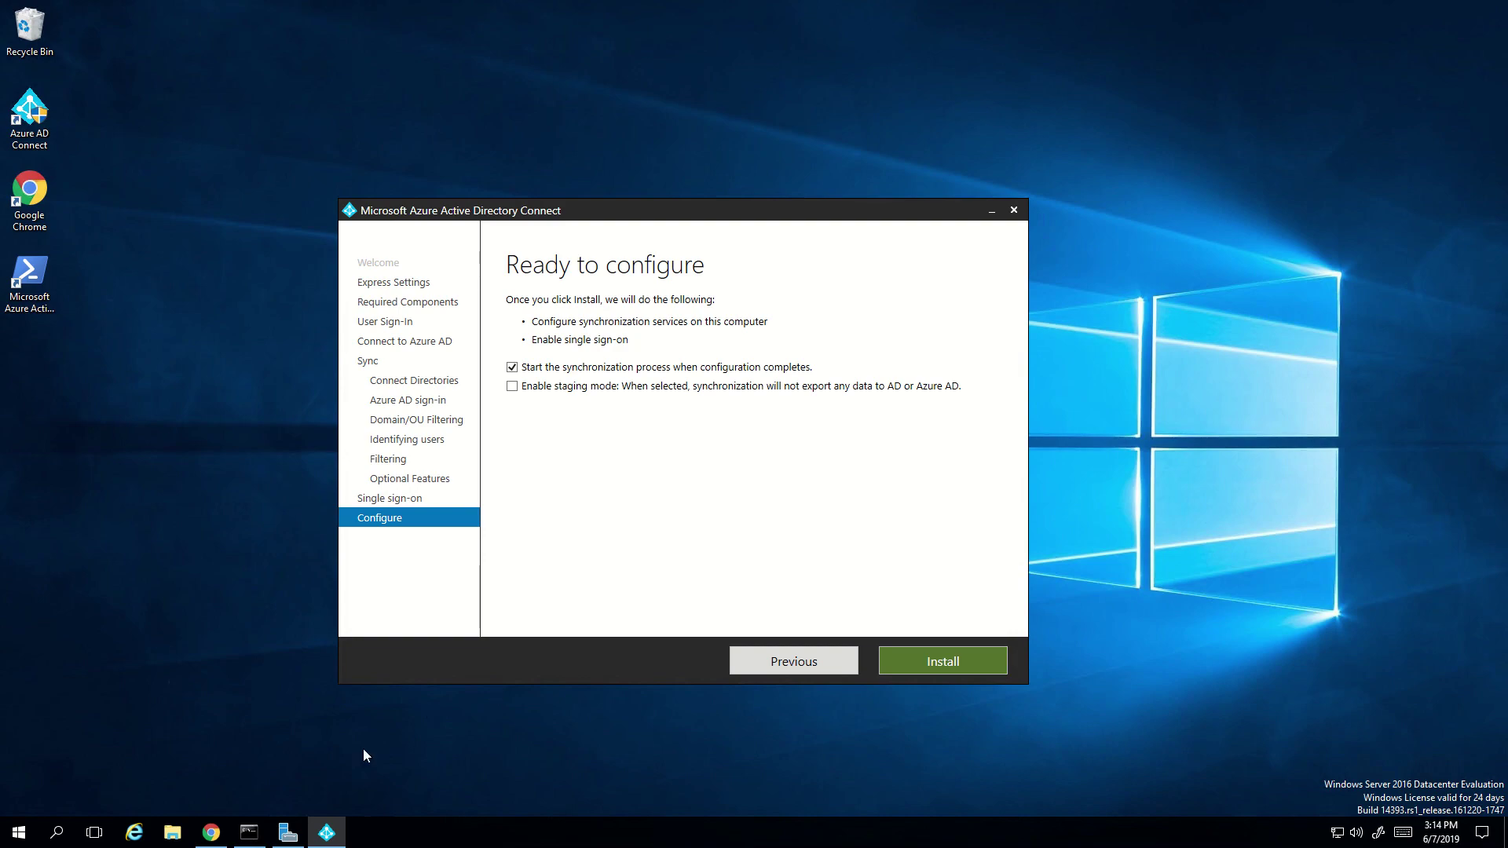
{"action": "left_click", "coordinate": [219, 843]}
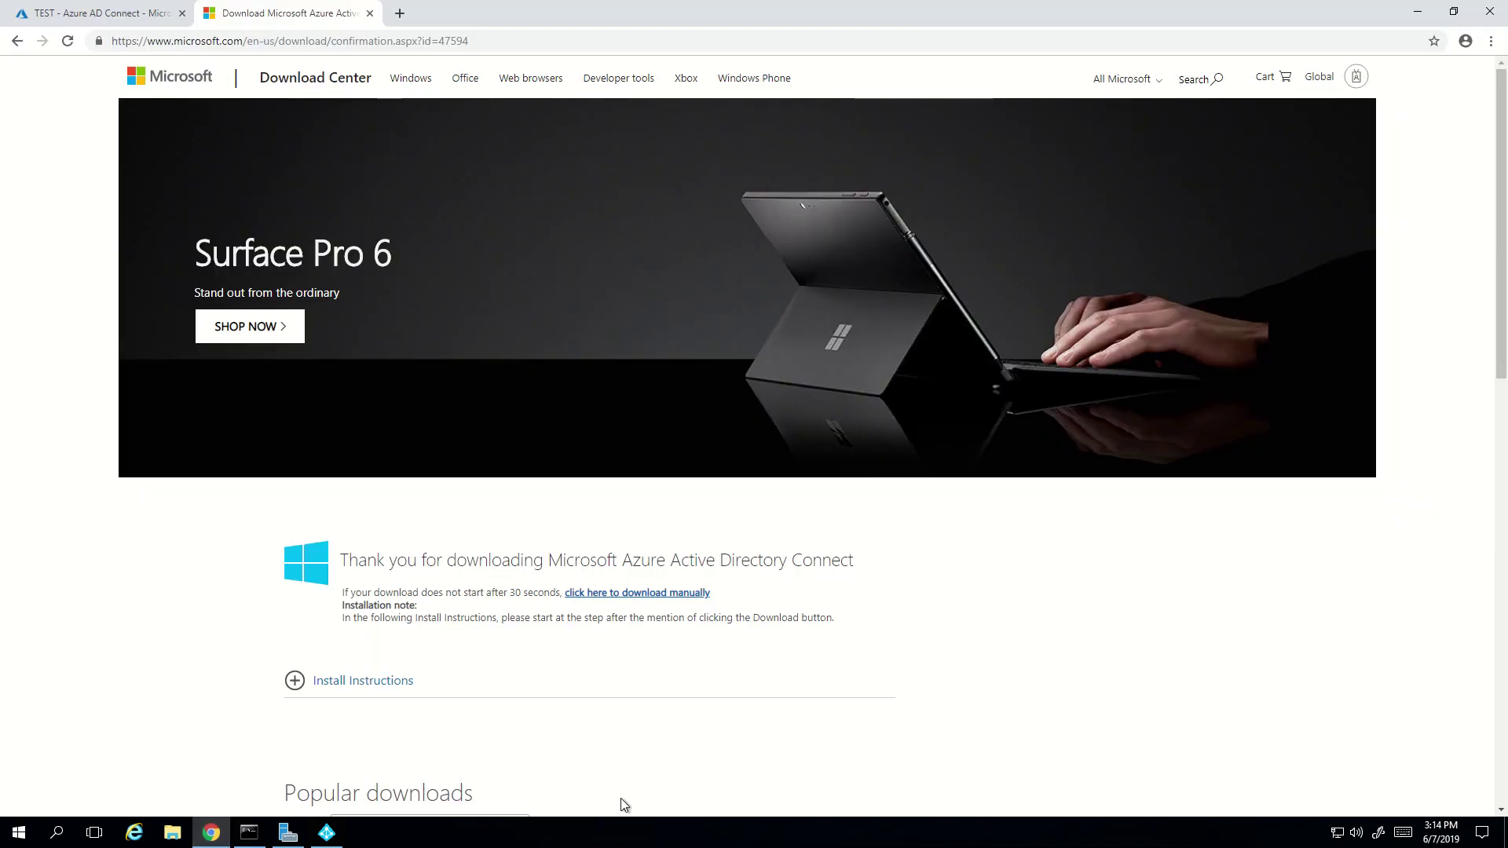
- Show the TEST directory's Users list, holding only the admin, then return to the wizard
{"action": "left_click", "coordinate": [73, 17]}
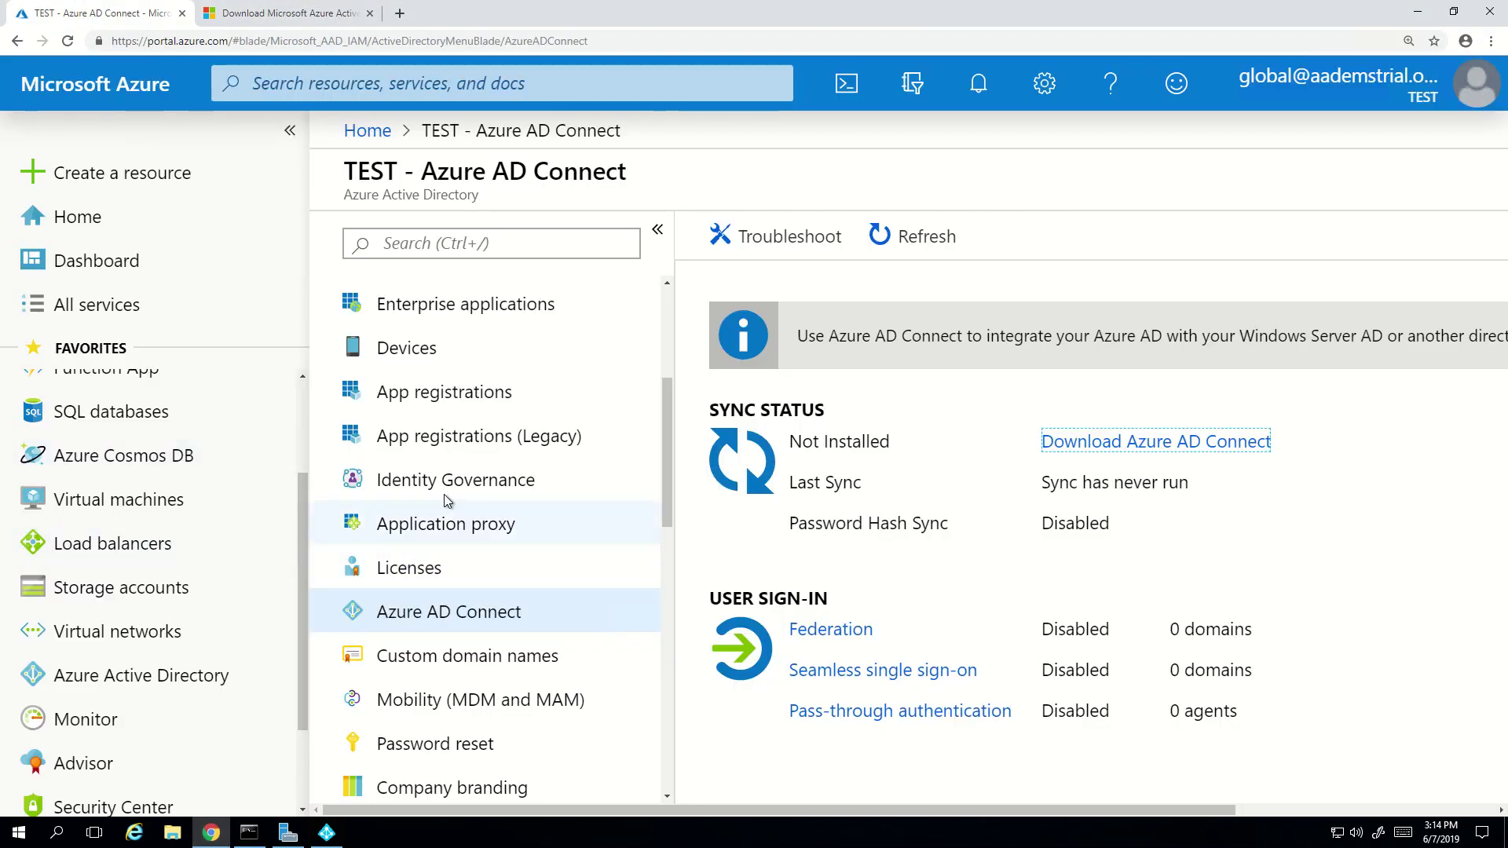
{"action": "scroll", "coordinate": [424, 440], "scroll_direction": "up", "scroll_amount": 4}
{"action": "left_click", "coordinate": [428, 460]}
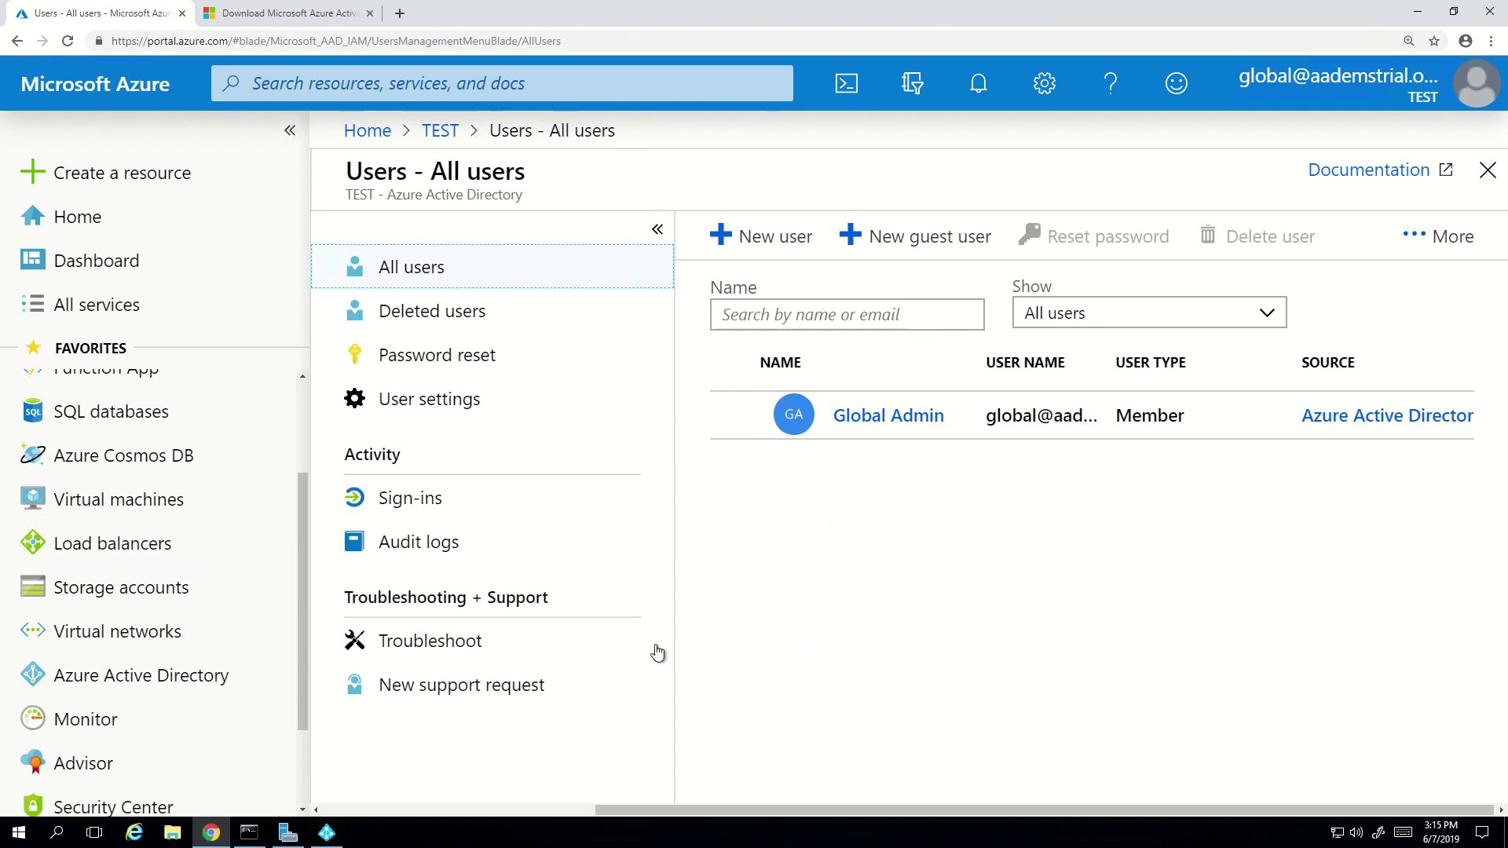
{"action": "left_click", "coordinate": [328, 834]}
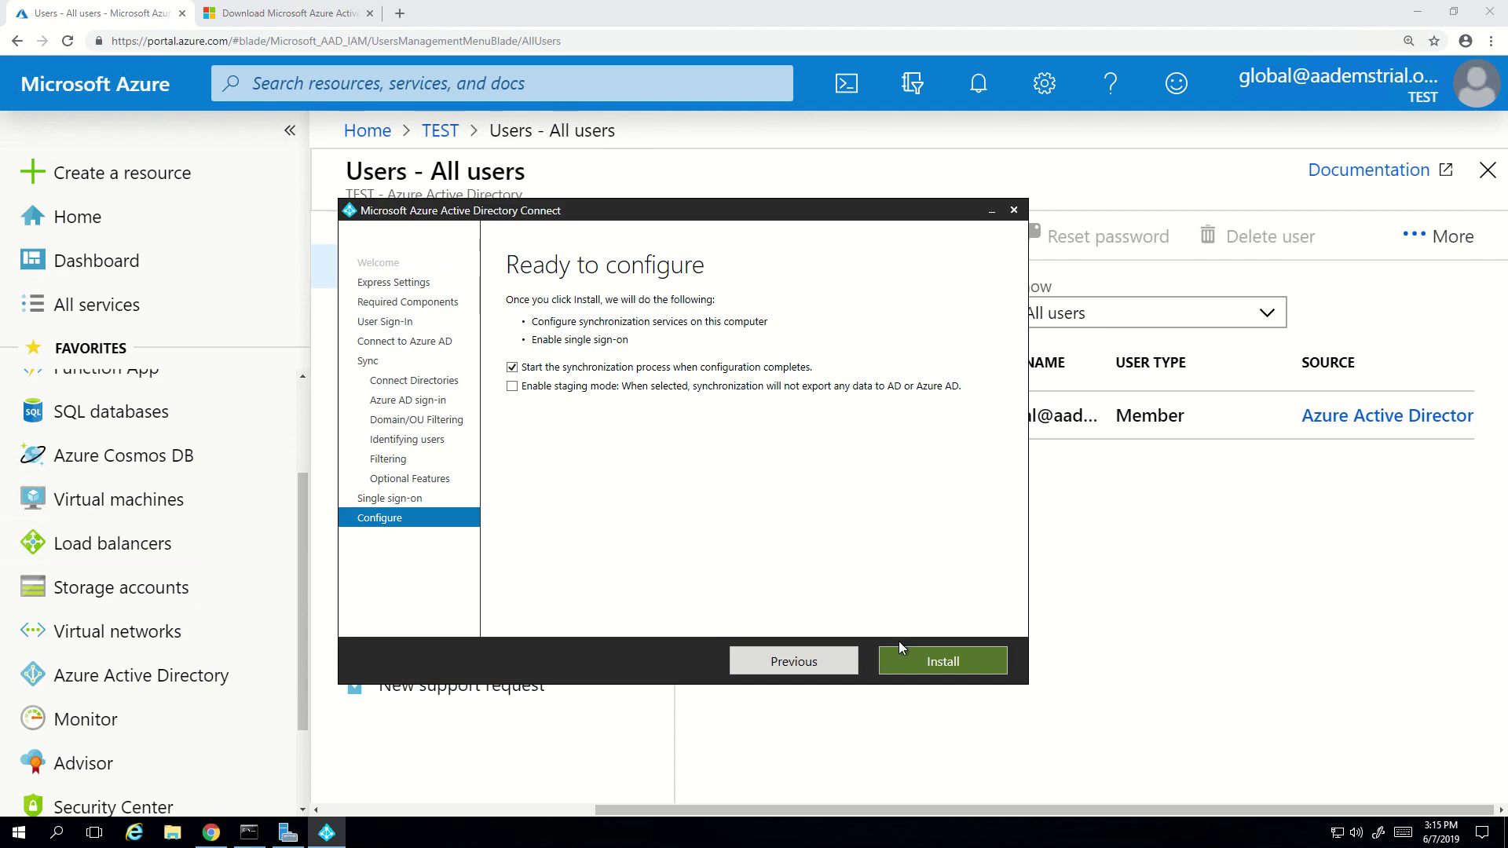
- Install the synchronization and single sign-on configuration, then exit the completed wizard
{"action": "left_click", "coordinate": [922, 664]}
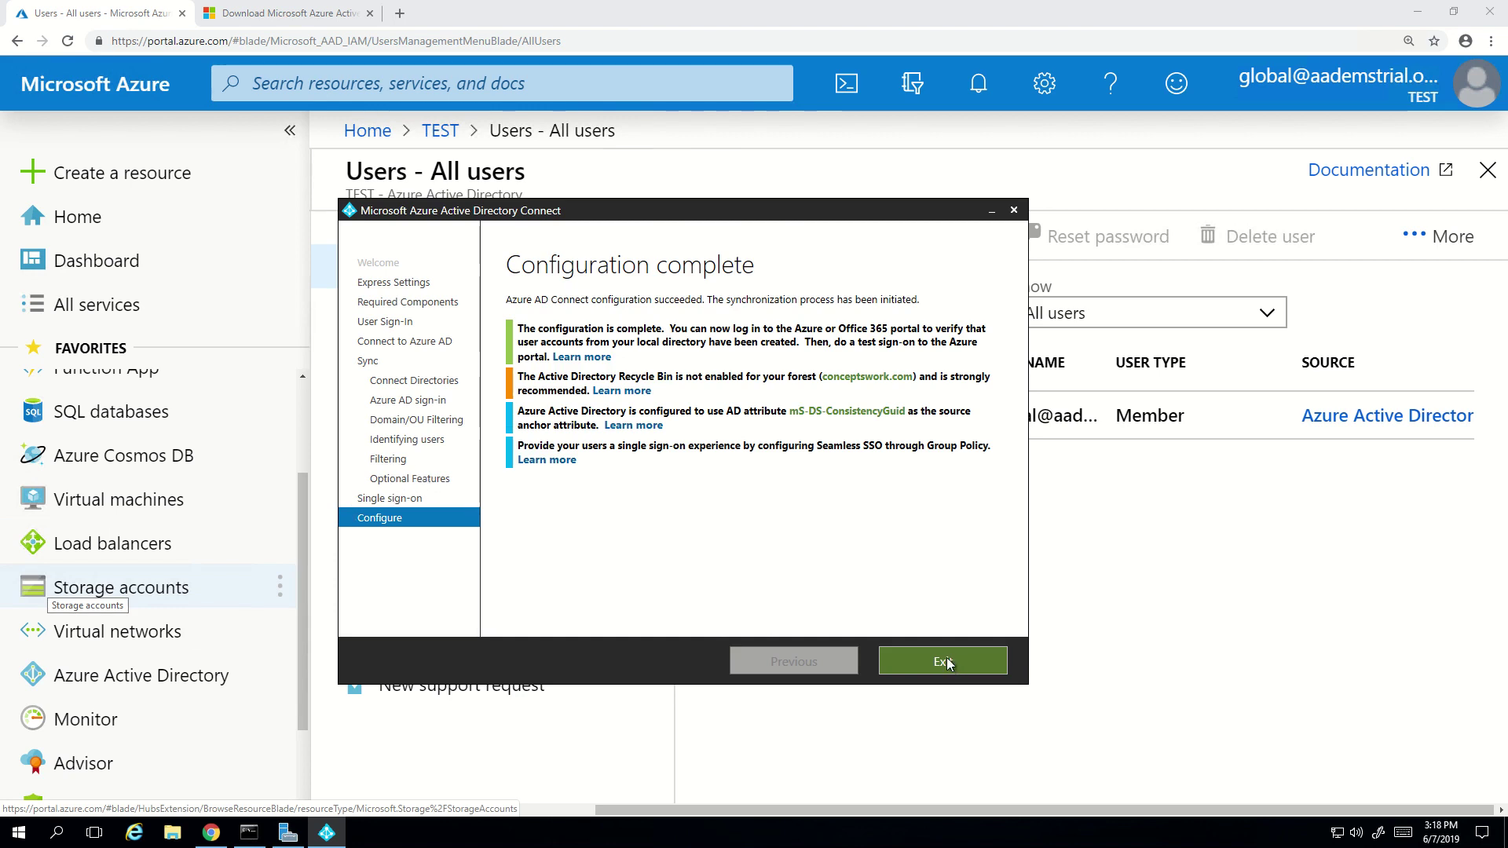
{"action": "left_click", "coordinate": [944, 662]}
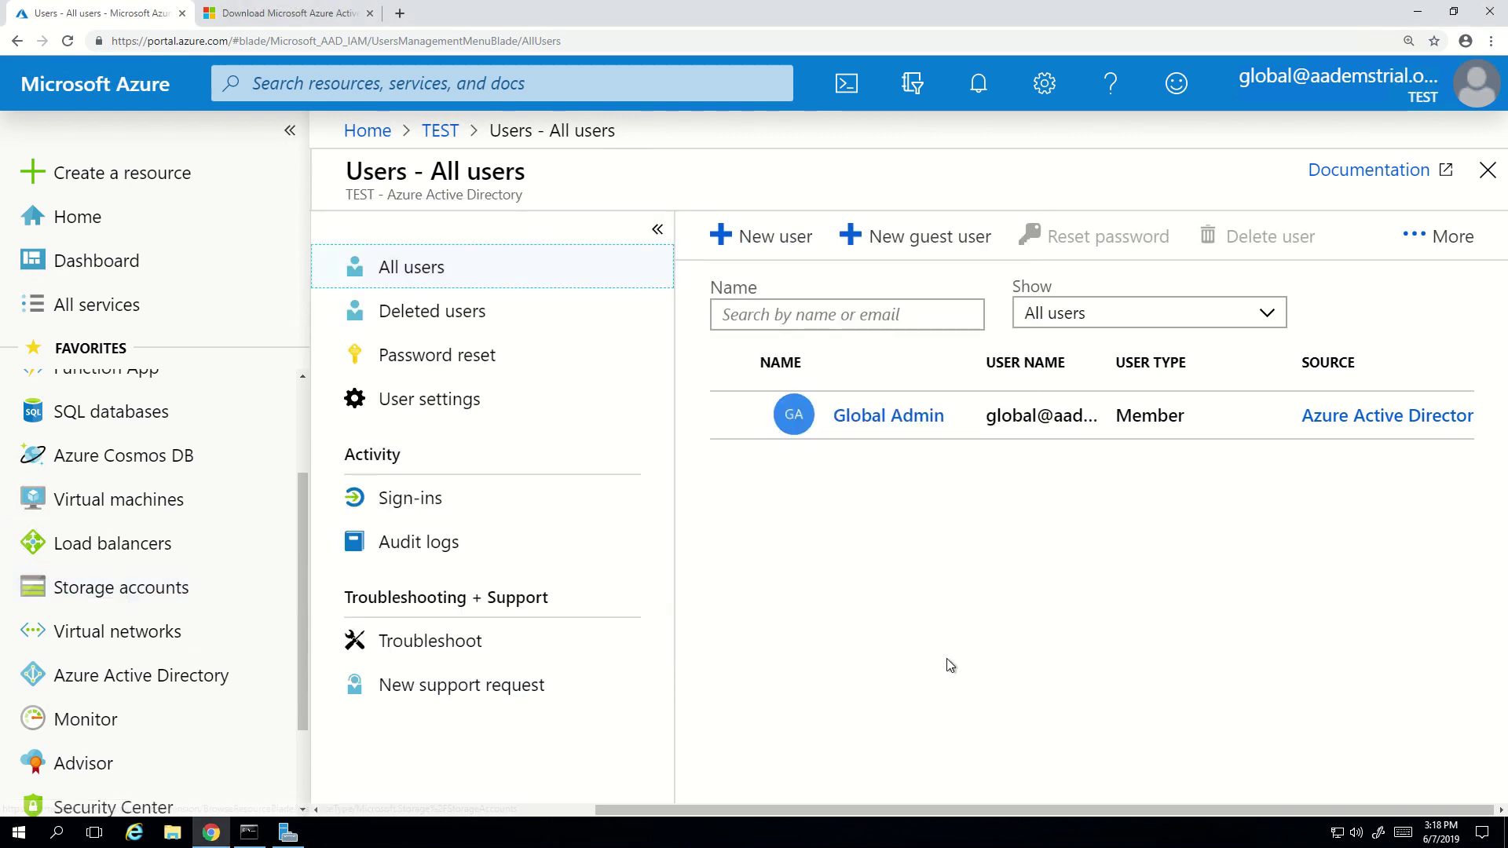
- Run Synchronization Service from the Start menu as administrator and approve the UAC prompt
{"action": "left_click", "coordinate": [17, 833]}
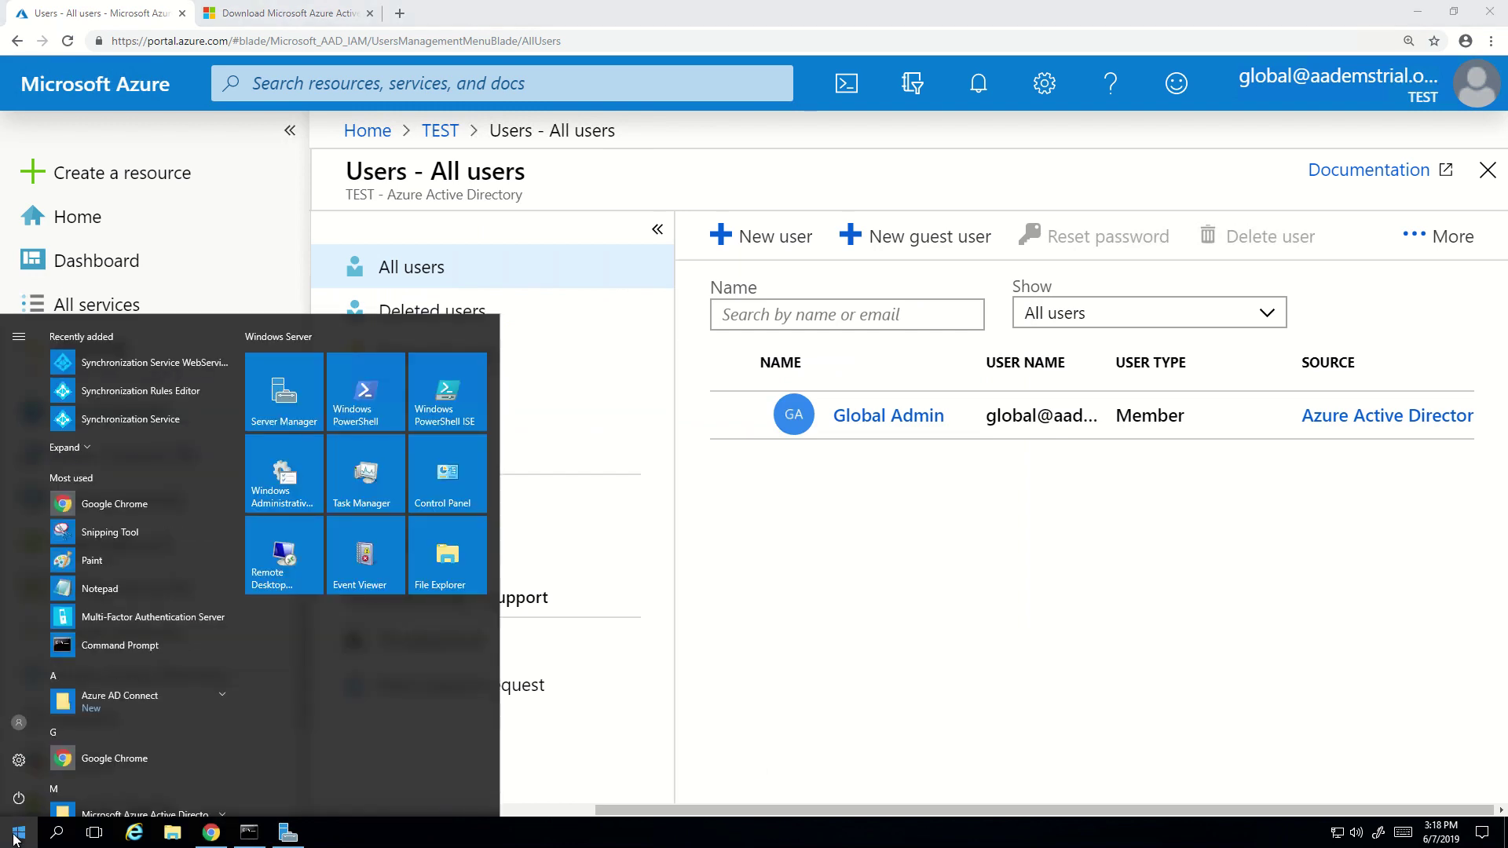
{"action": "right_click", "coordinate": [130, 425]}
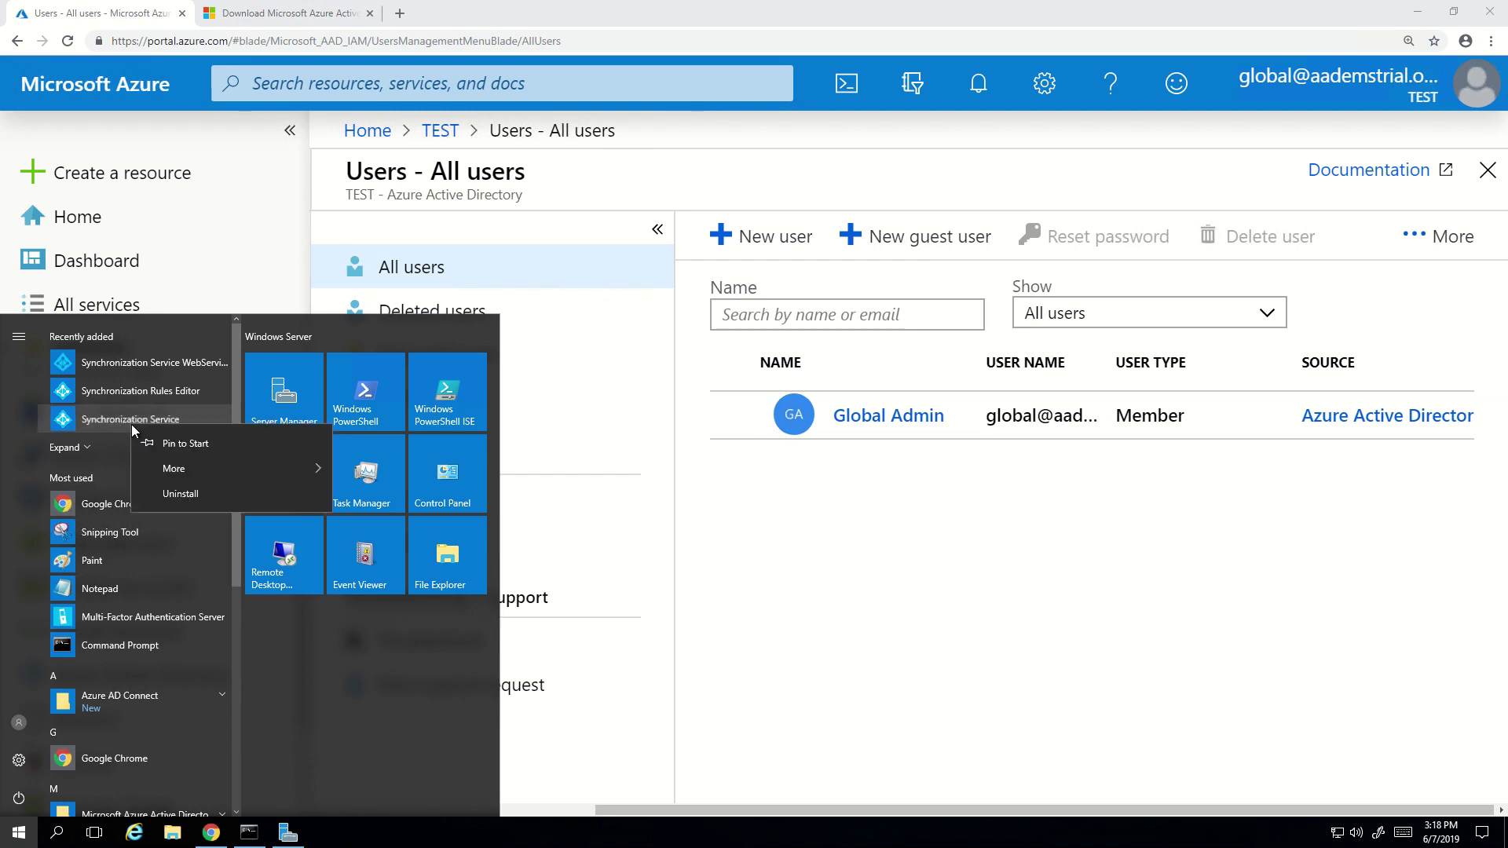
{"action": "mouse_move", "coordinate": [211, 466]}
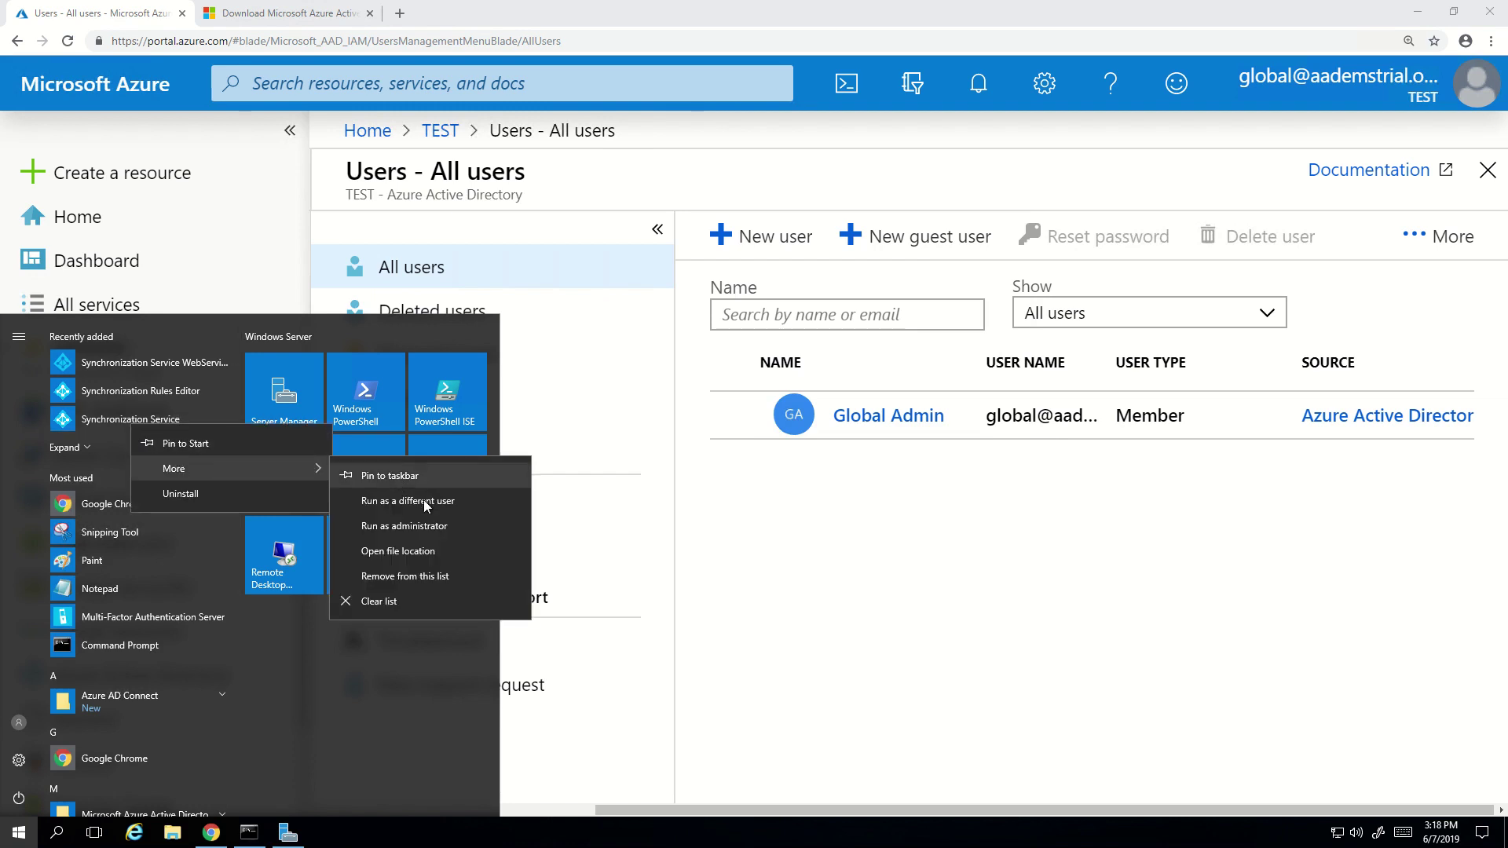
{"action": "left_click", "coordinate": [438, 526]}
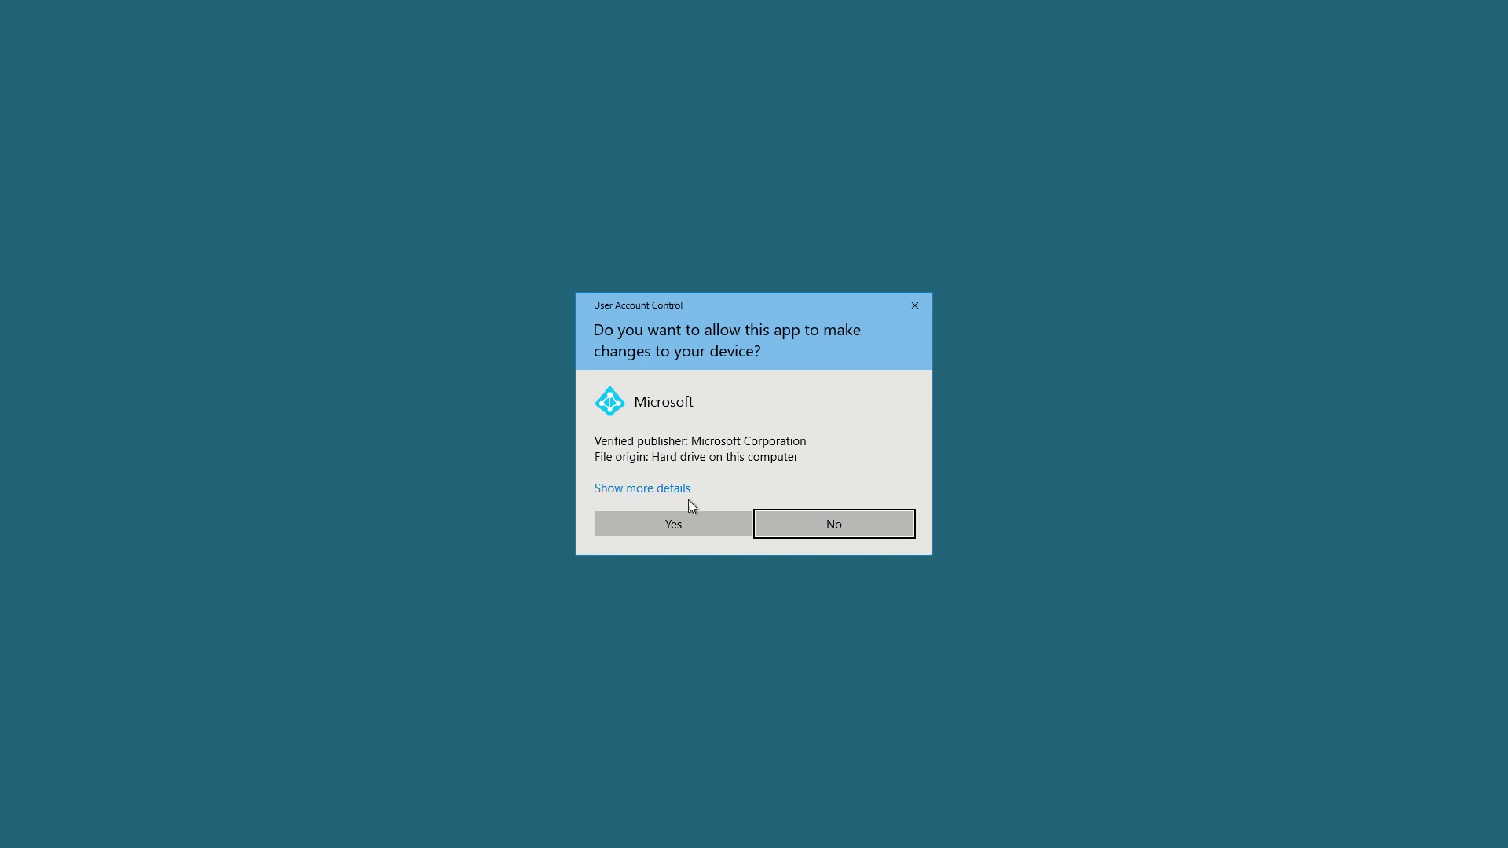
{"action": "left_click", "coordinate": [674, 525]}
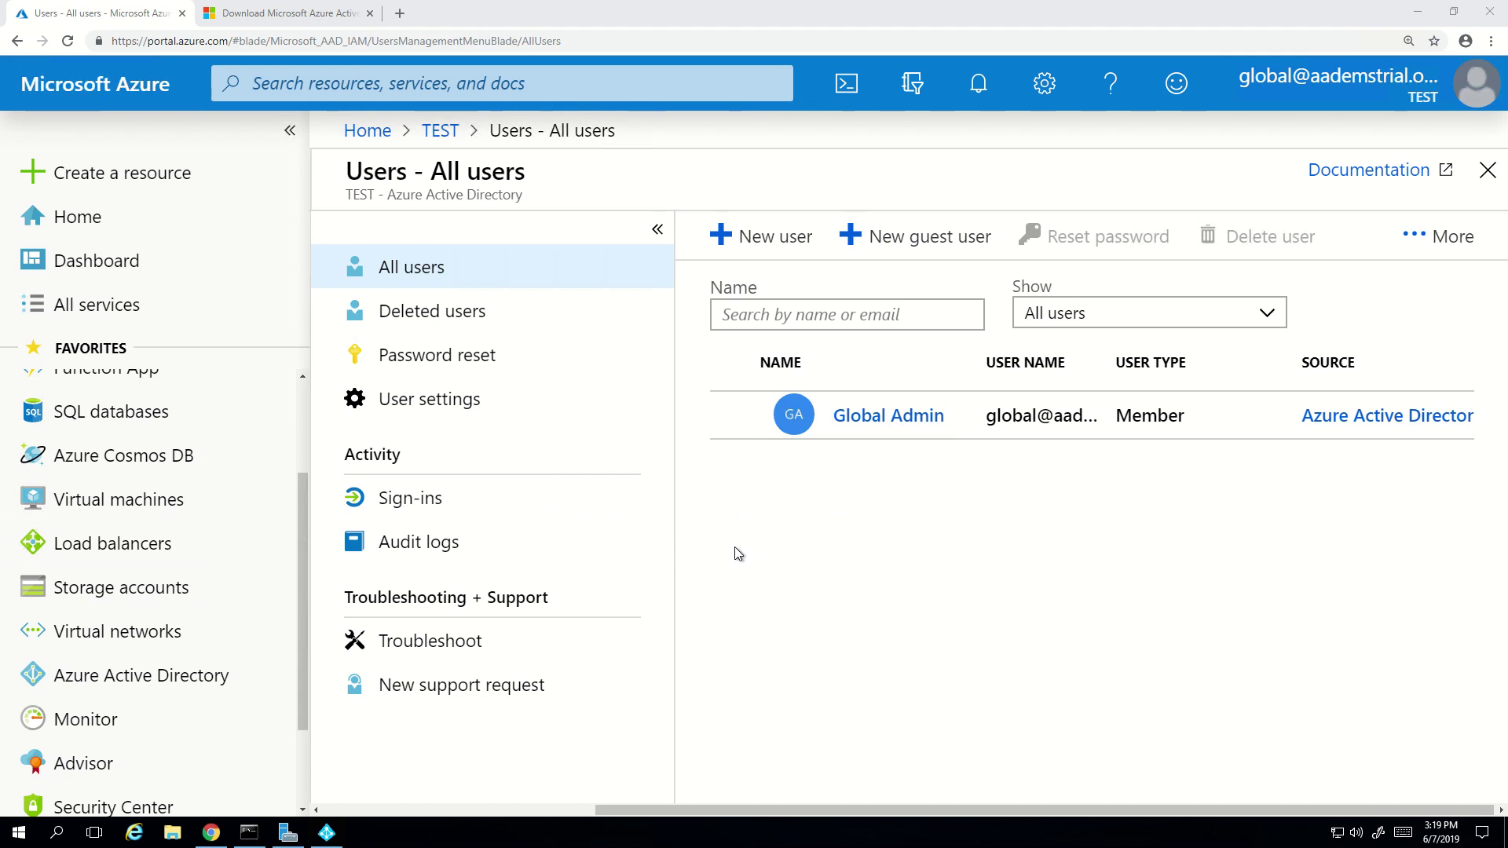
- Bring Synchronization Service Manager forward, widen the Name column, and view the conceptswork.com Full Import run
{"action": "left_click", "coordinate": [326, 833]}
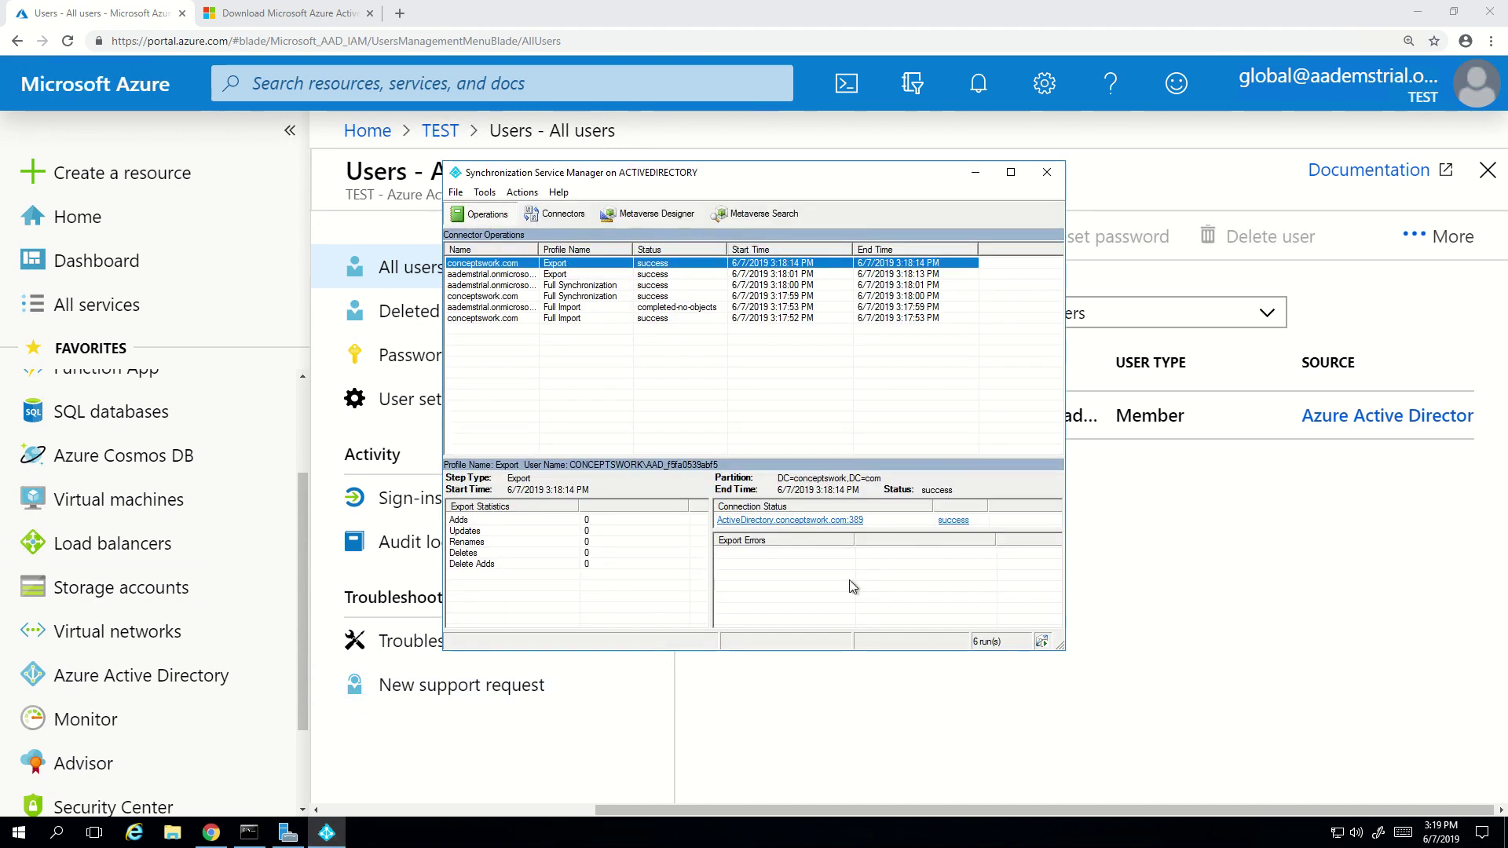
{"action": "left_click", "coordinate": [1424, 20]}
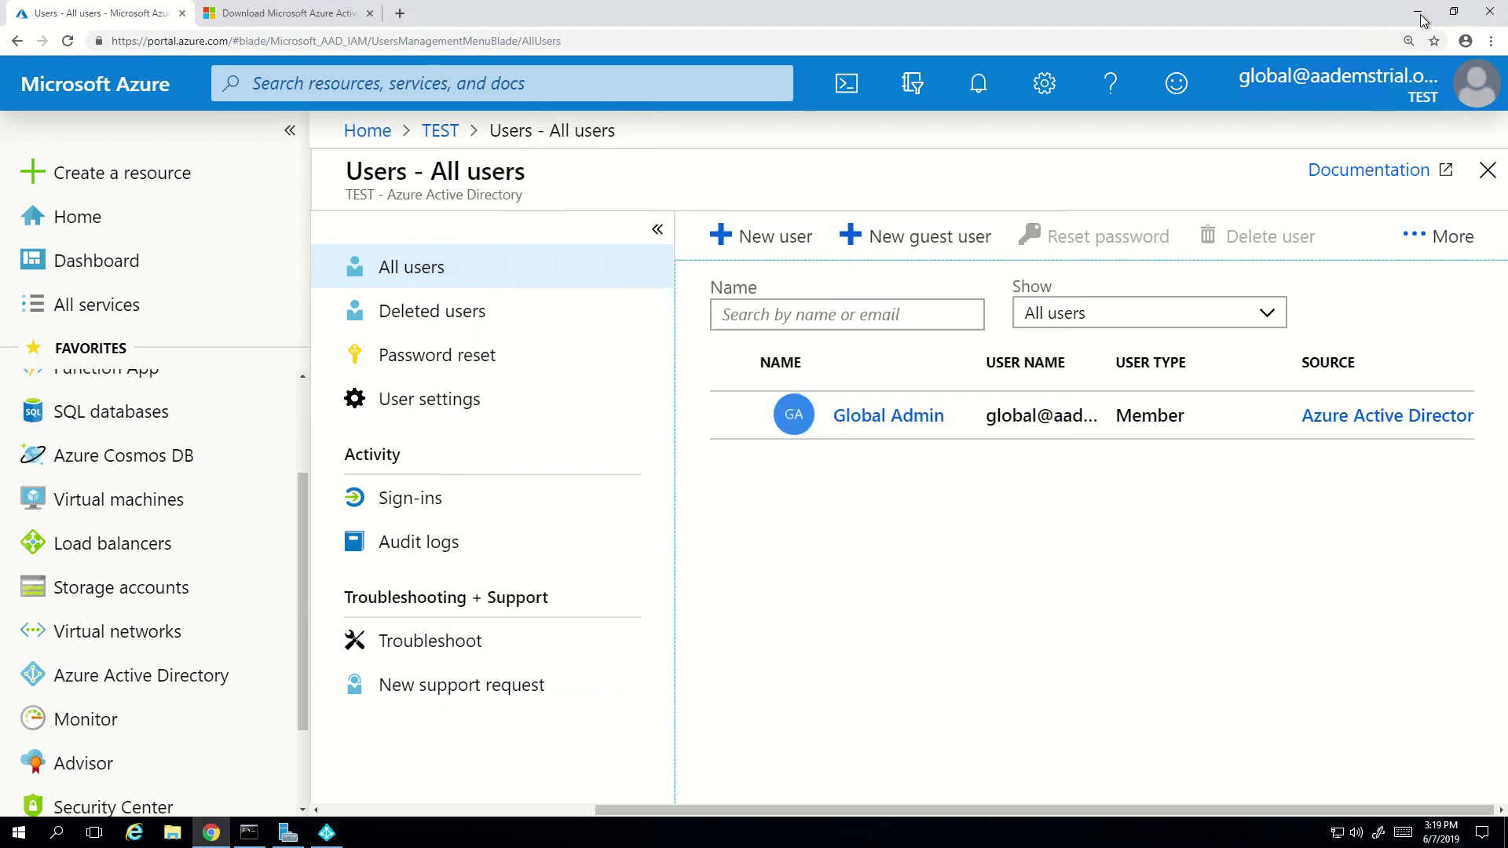
{"action": "left_click", "coordinate": [1420, 14]}
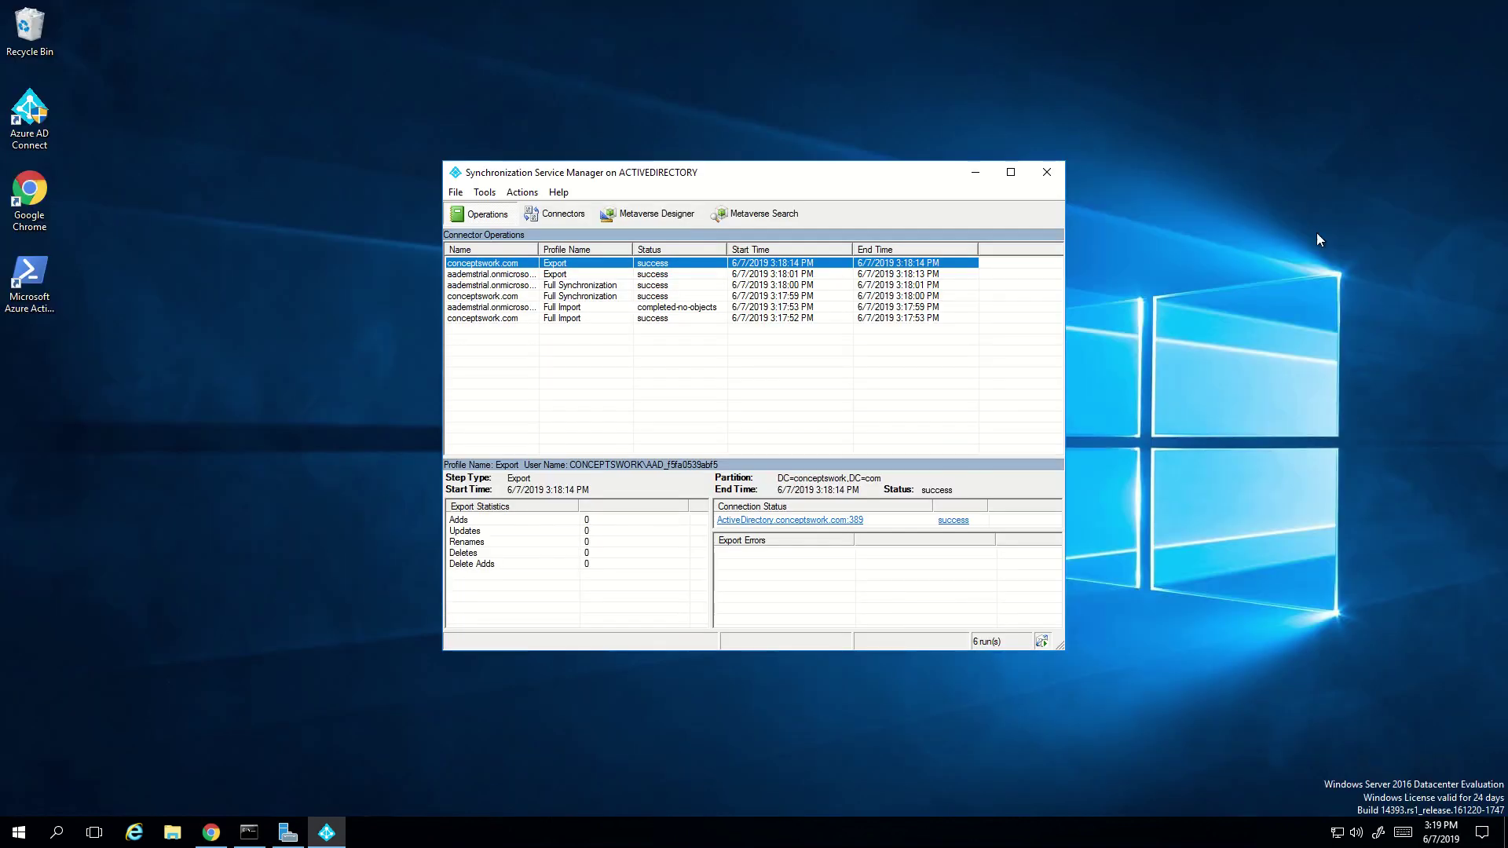
{"action": "left_click", "coordinate": [891, 431]}
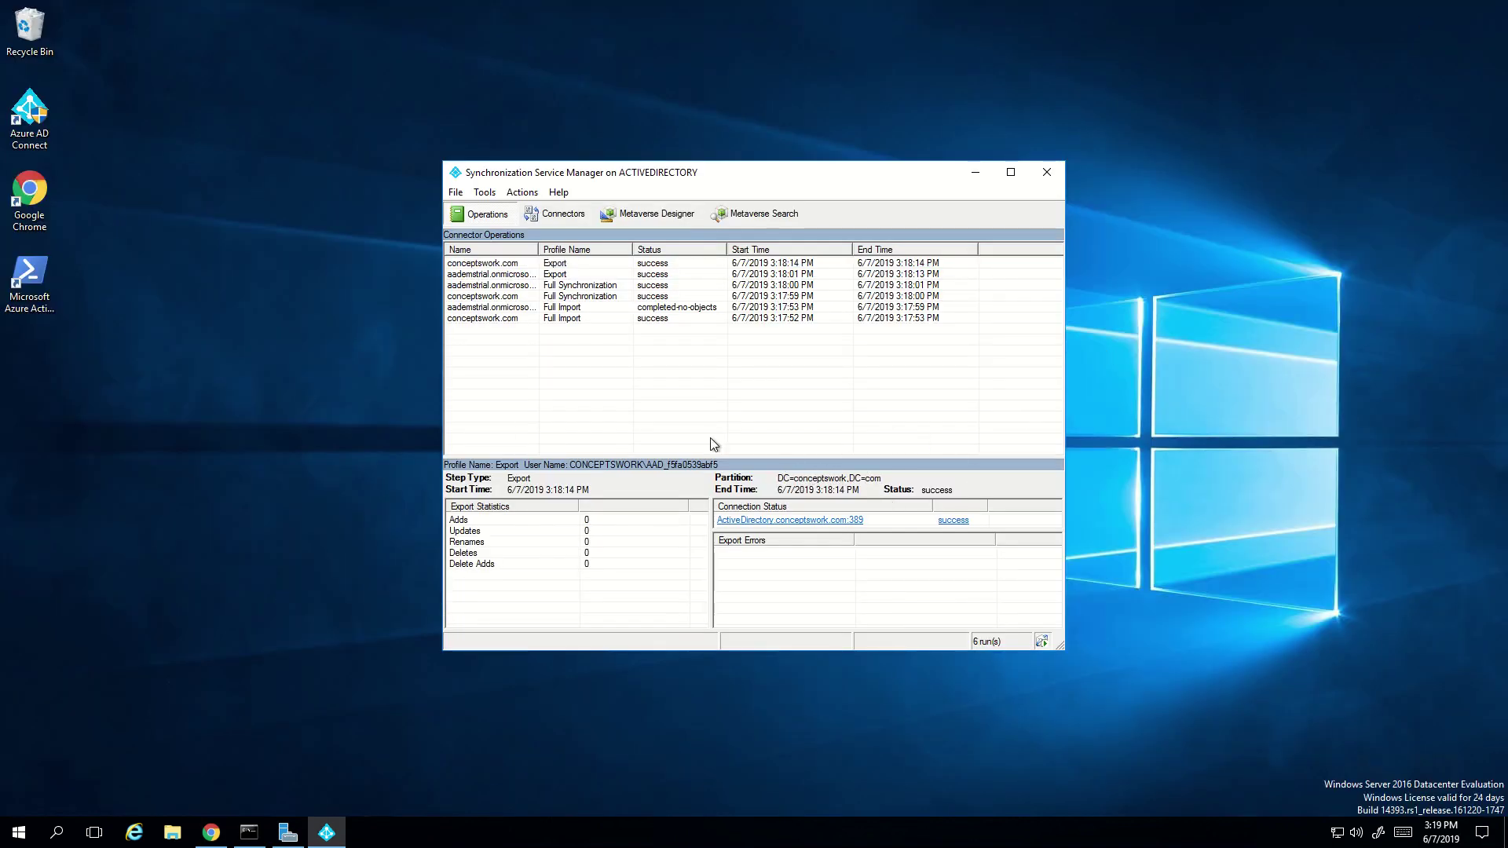
{"action": "double_click", "coordinate": [543, 248]}
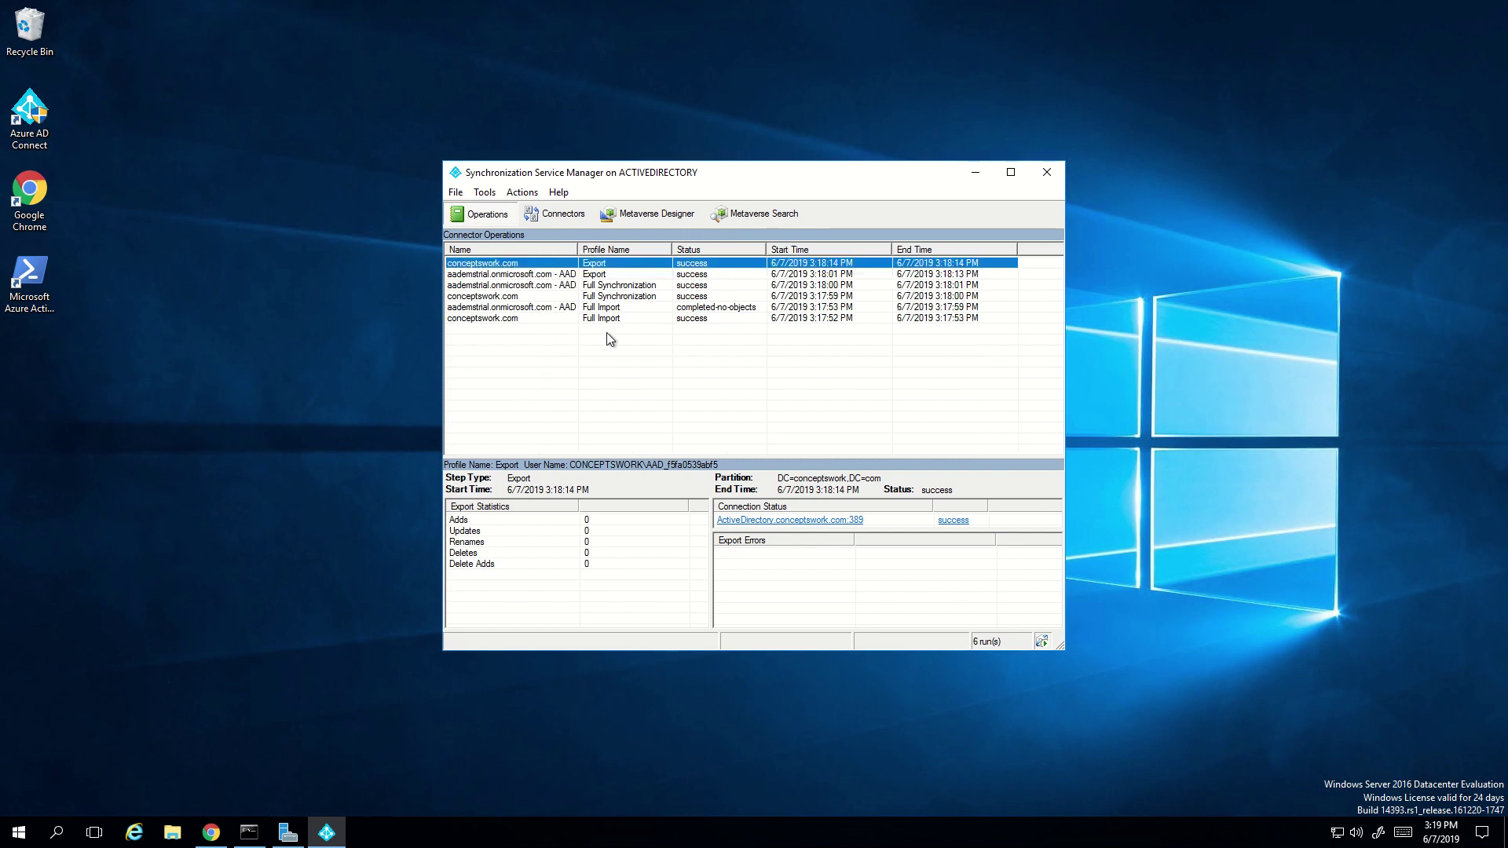
{"action": "left_click", "coordinate": [641, 319]}
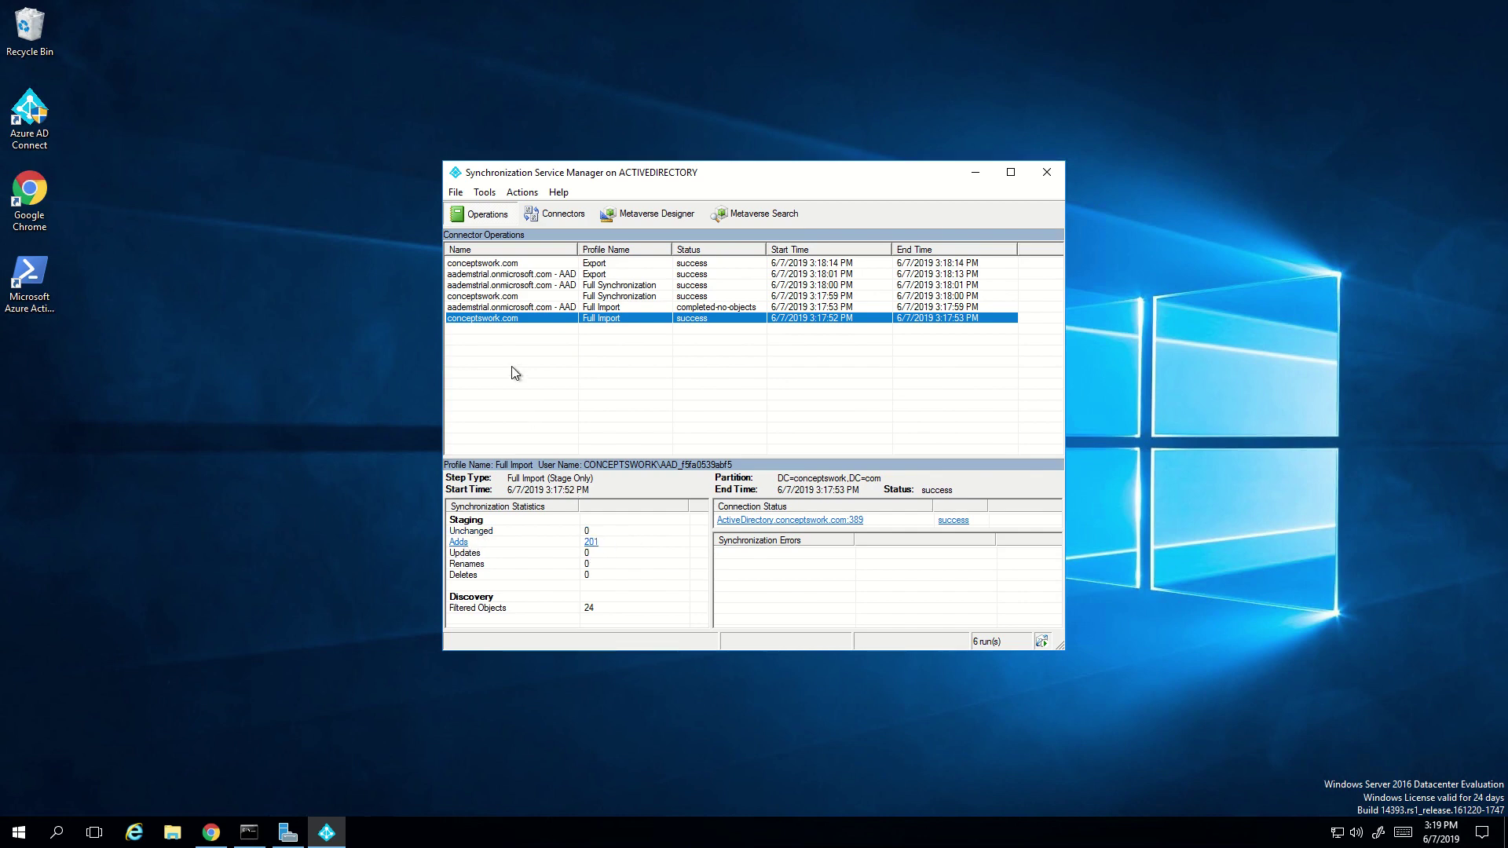
- Maximize the window and review the Azure AD import, both Full Synchronizations and both Export runs
{"action": "left_click", "coordinate": [535, 308]}
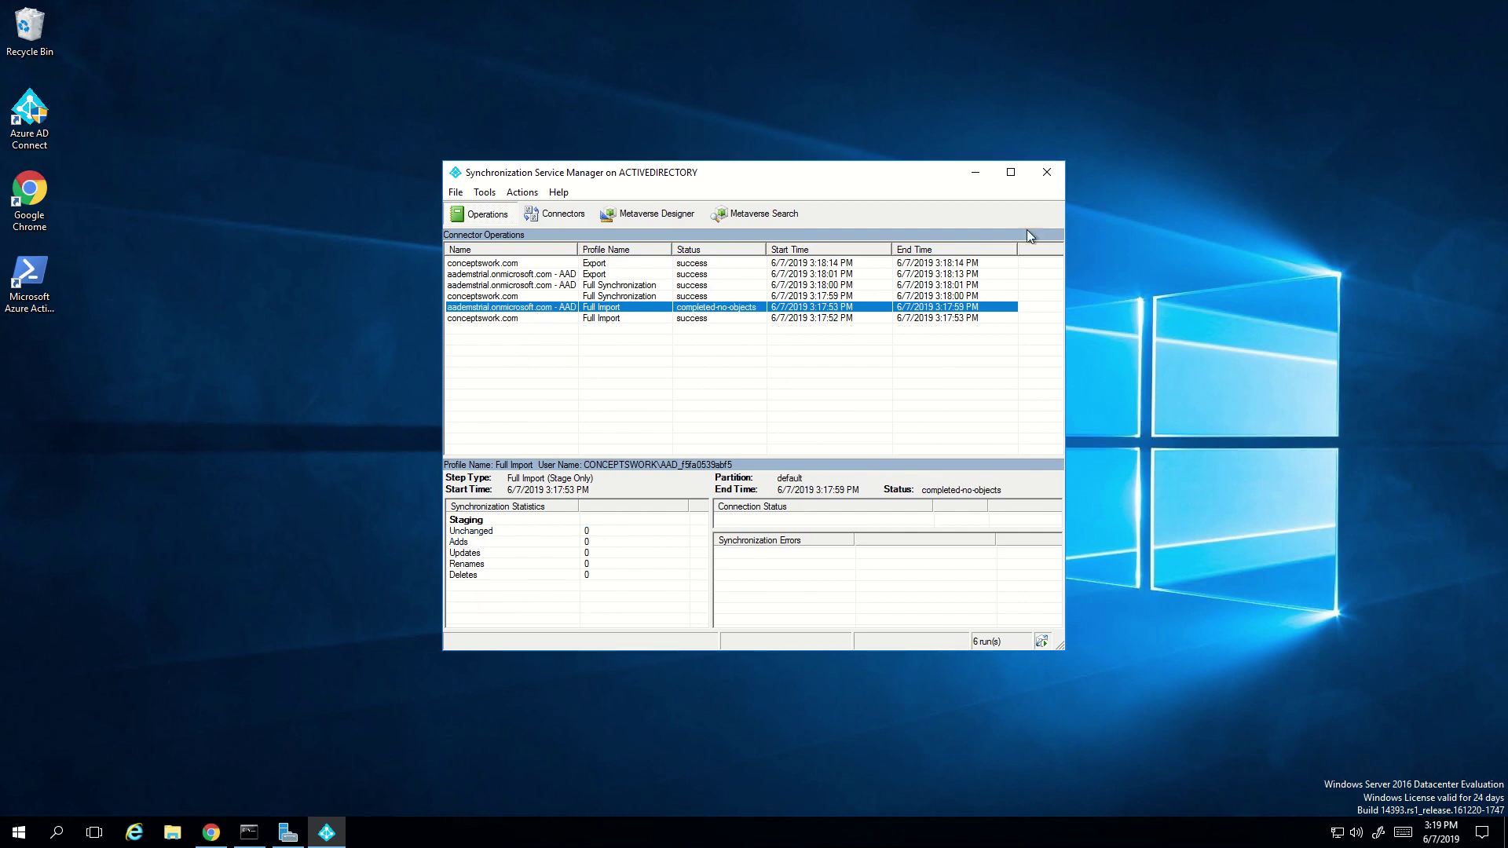
{"action": "left_click", "coordinate": [1011, 172]}
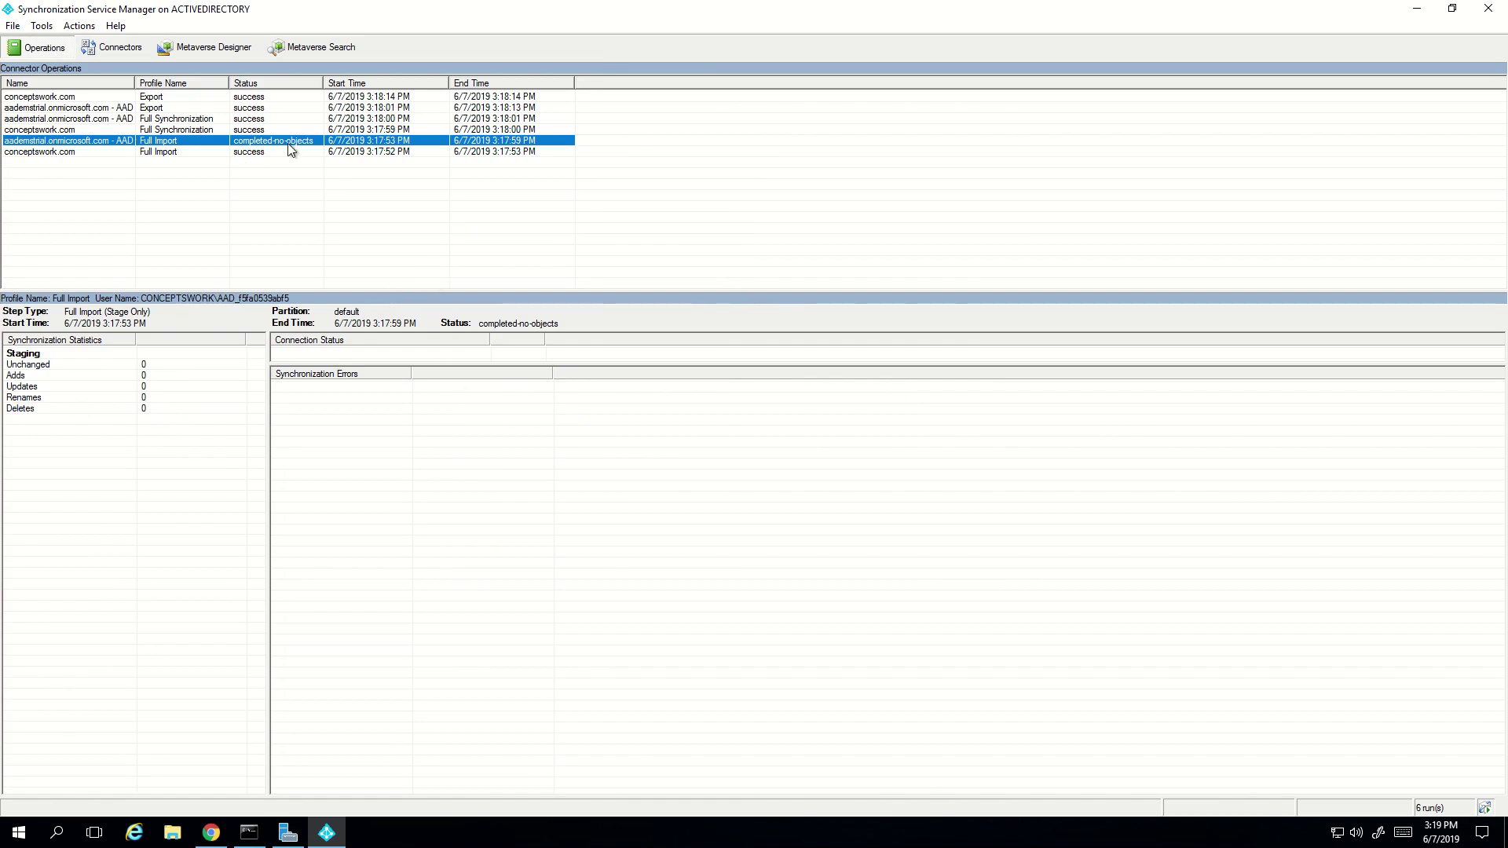
{"action": "left_click", "coordinate": [173, 131]}
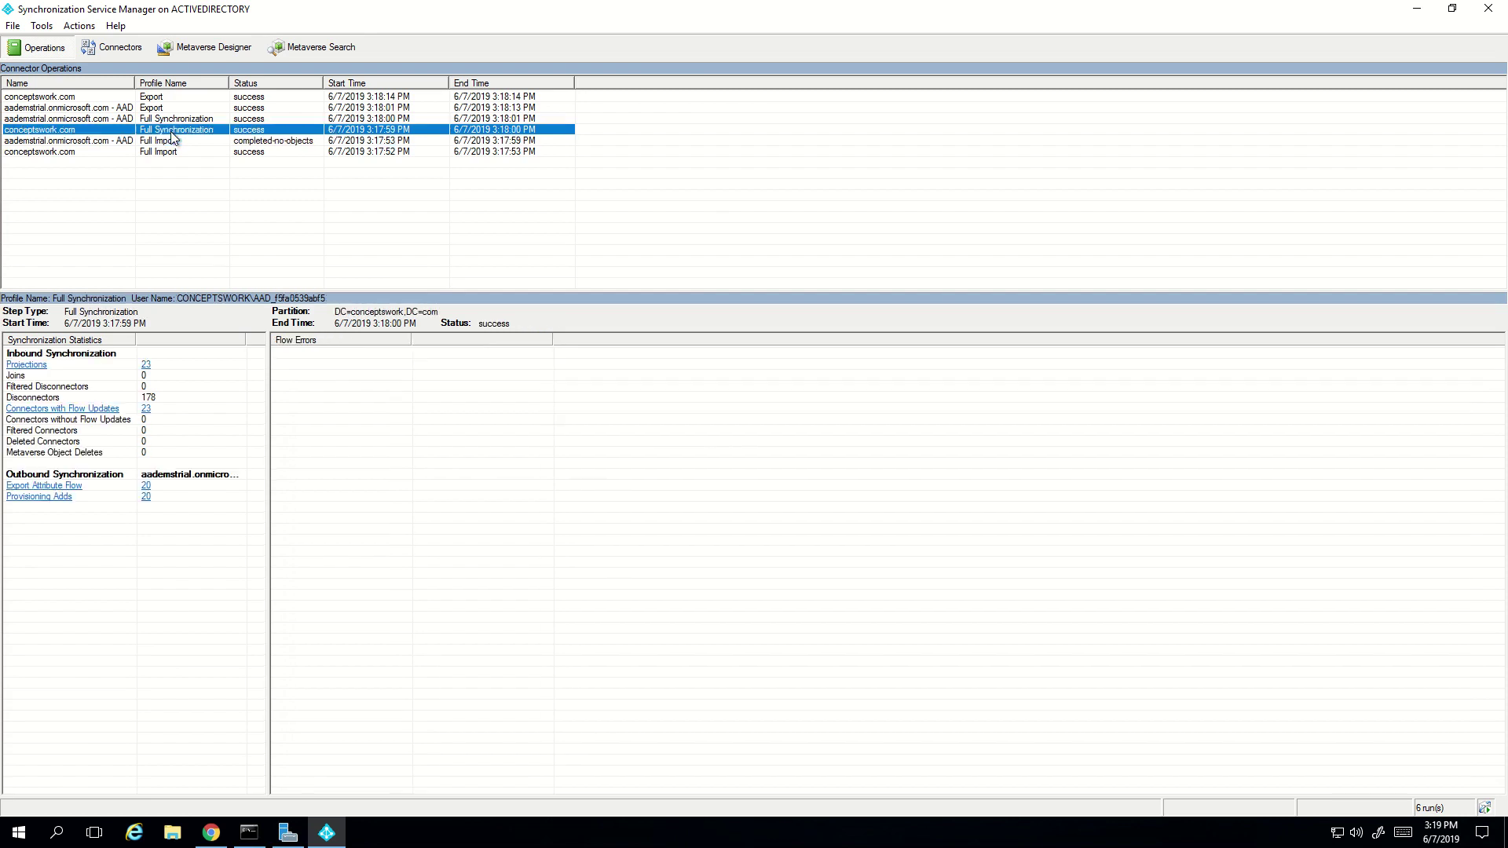
{"action": "left_click", "coordinate": [174, 119]}
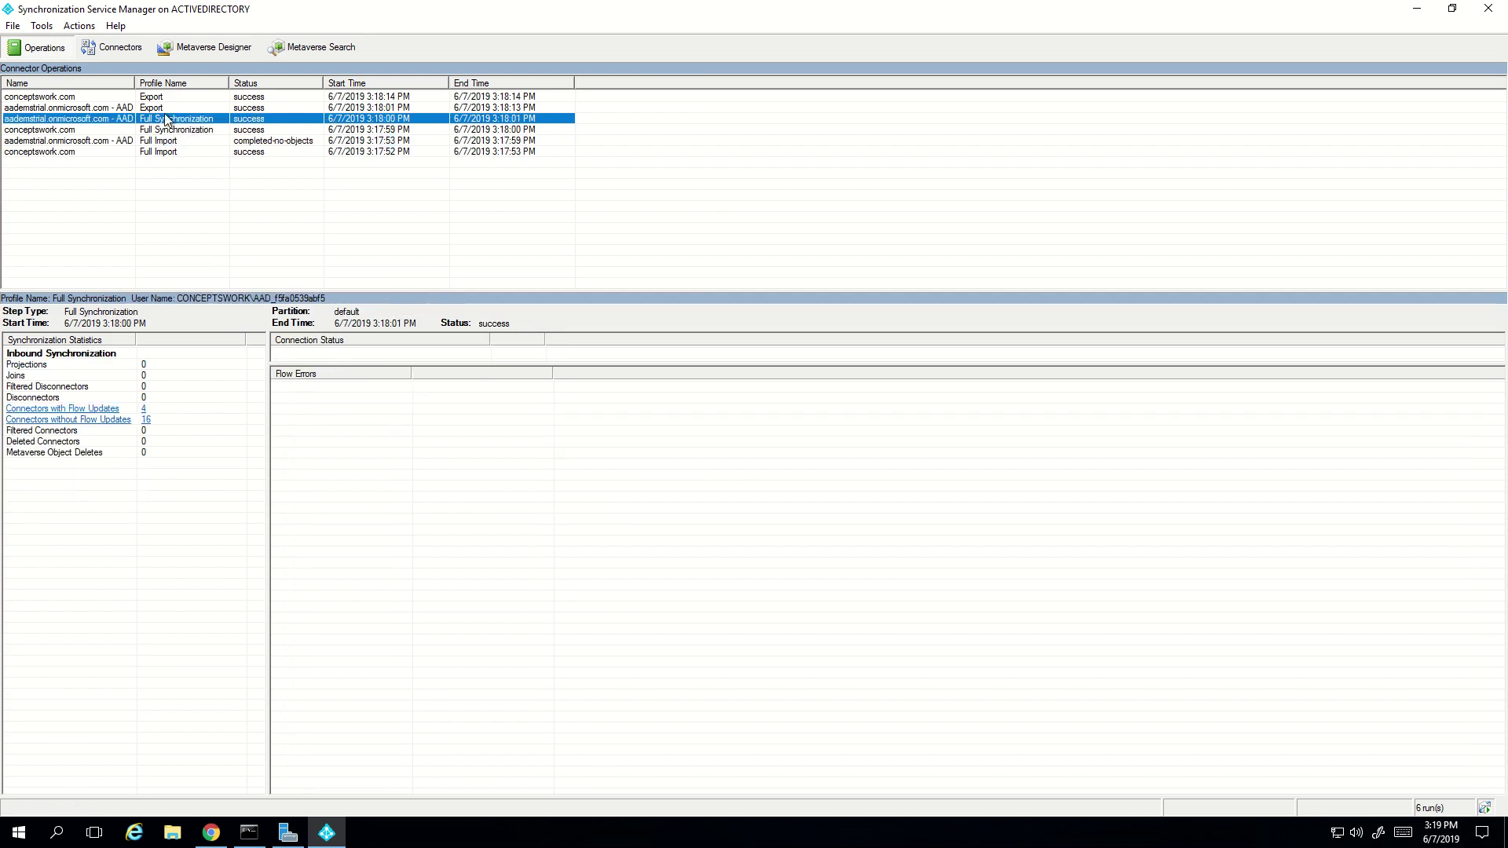
{"action": "left_click", "coordinate": [166, 108]}
{"action": "left_click", "coordinate": [165, 99]}
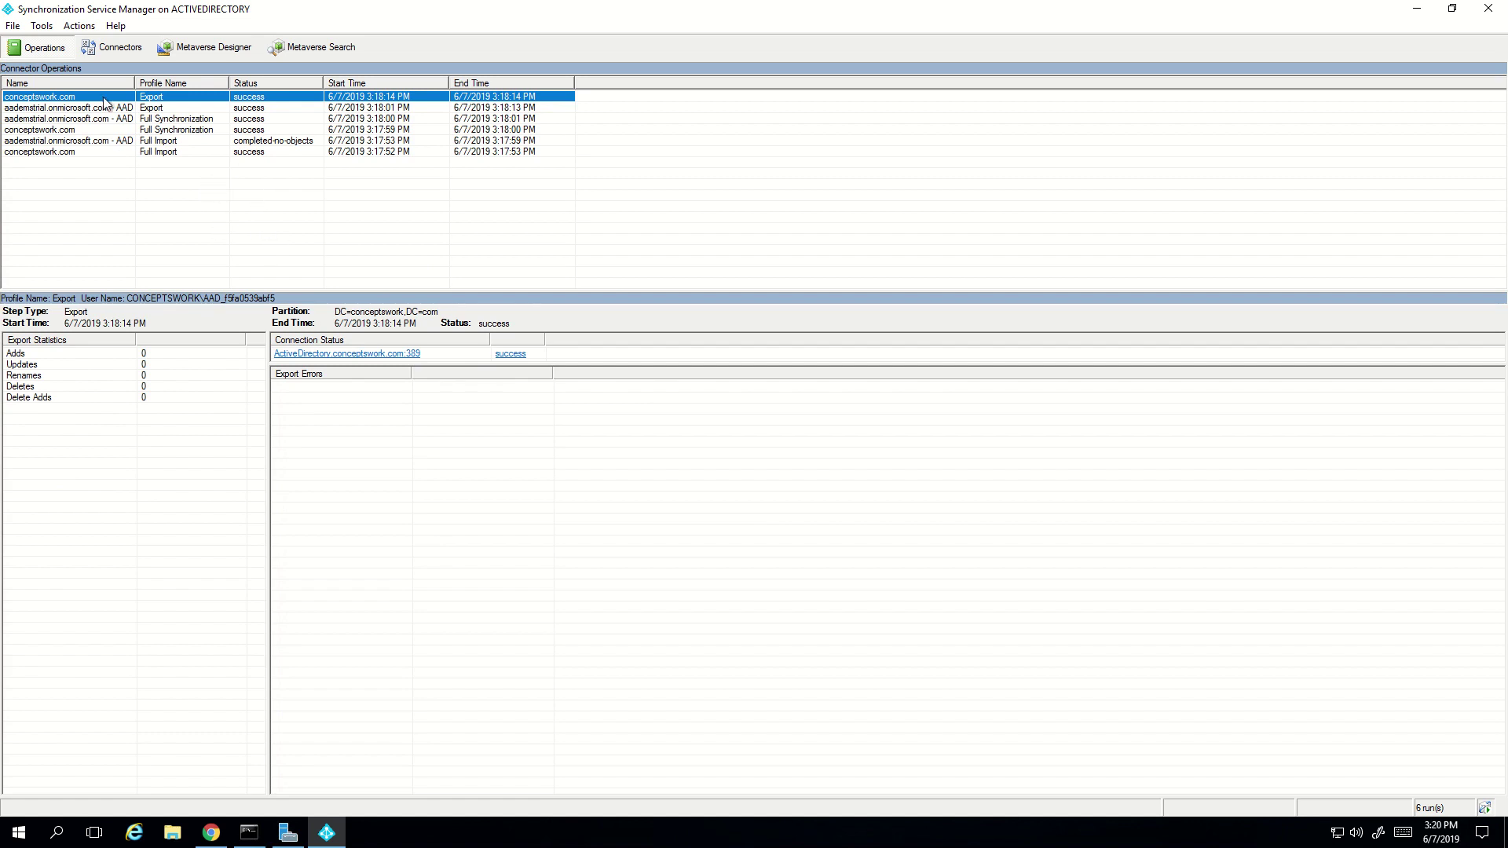
- From the Connectors list, open the conceptswork.com connector's Properties
{"action": "left_click", "coordinate": [110, 47]}
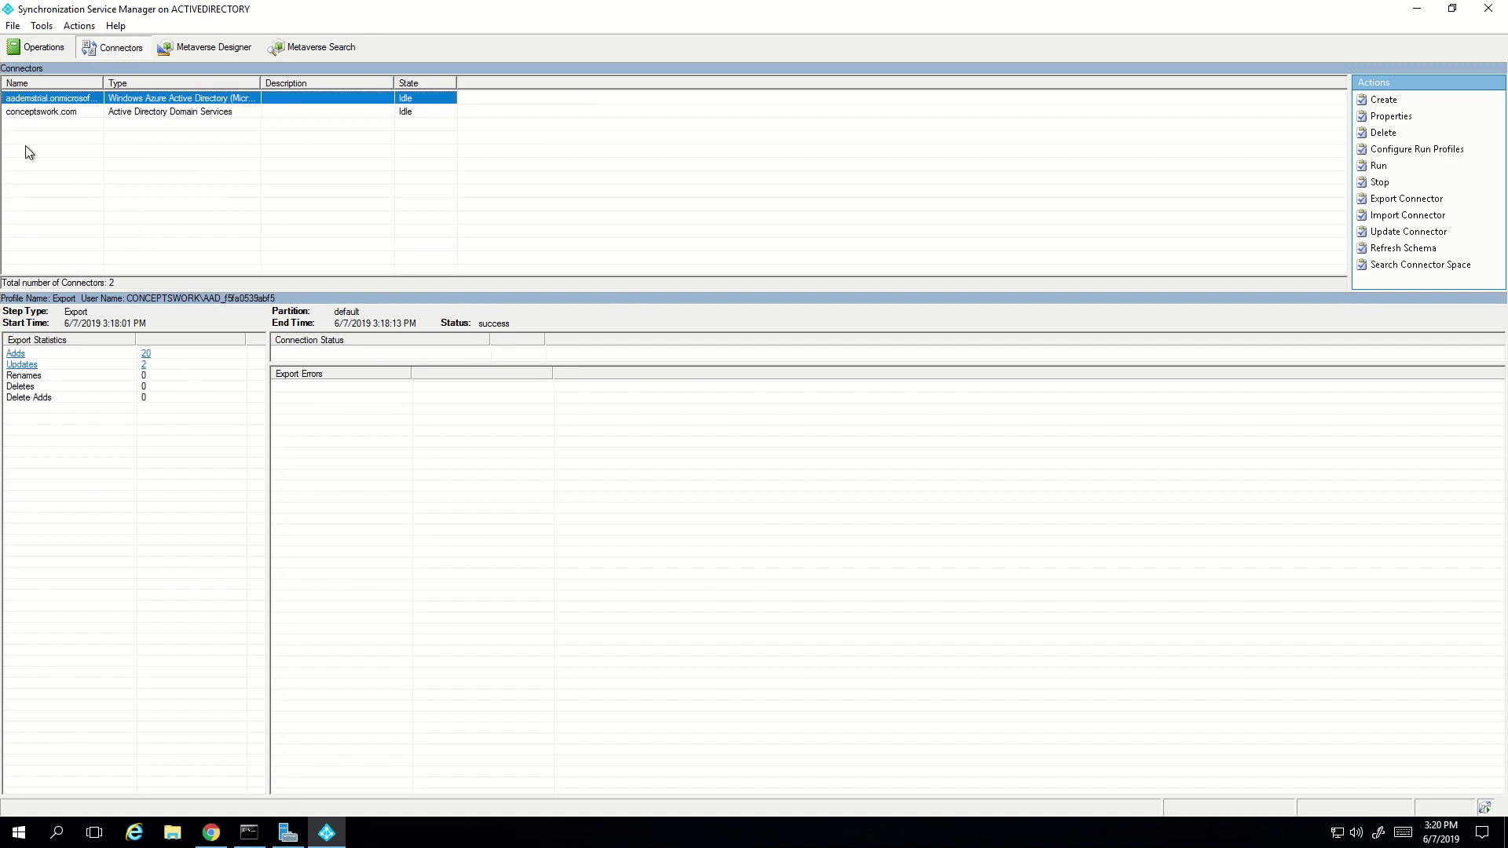
{"action": "left_click", "coordinate": [42, 115]}
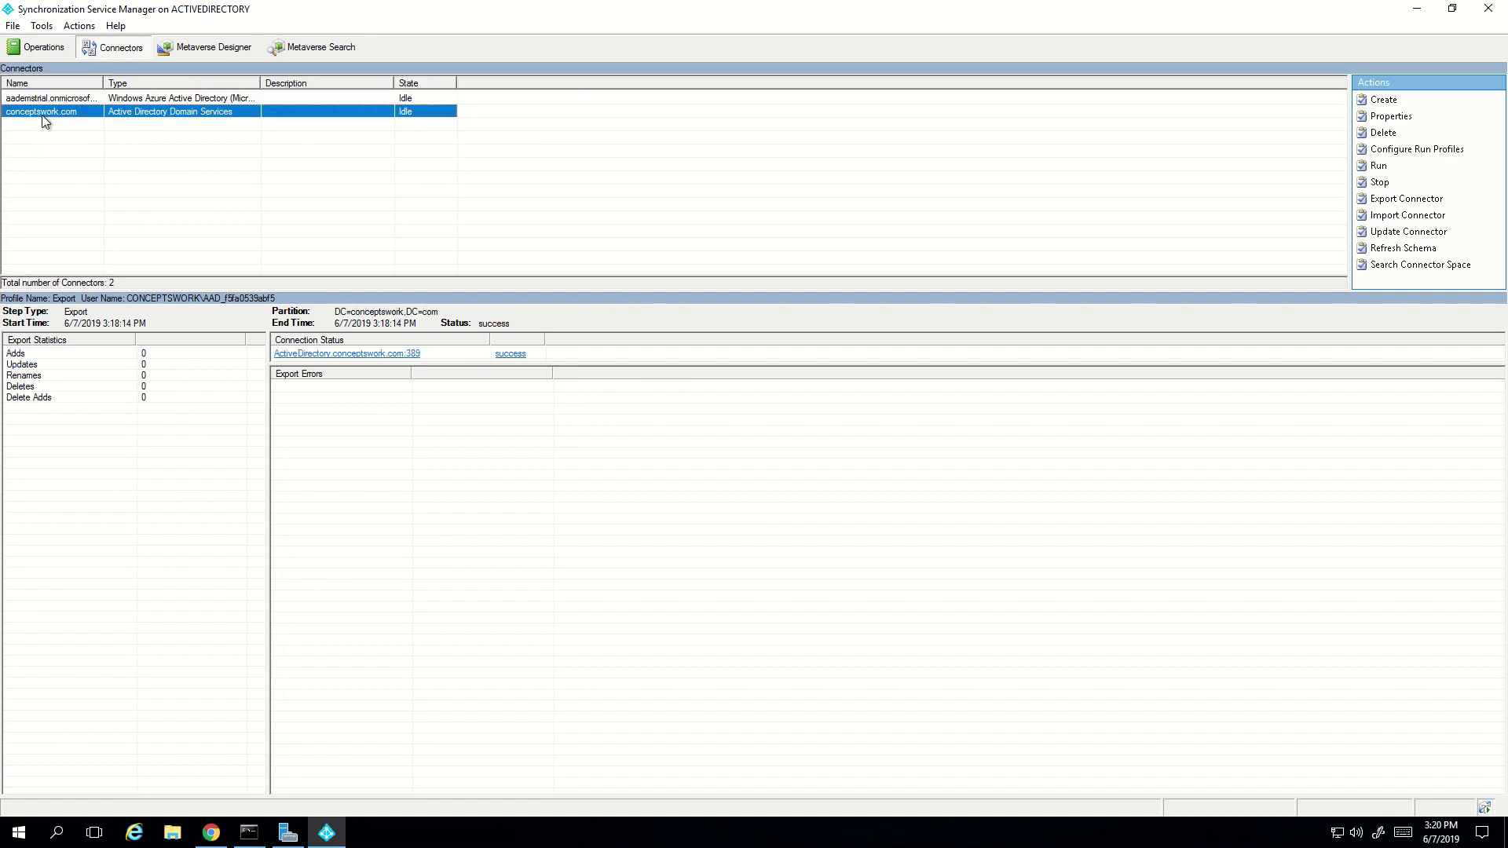
{"action": "right_click", "coordinate": [42, 115]}
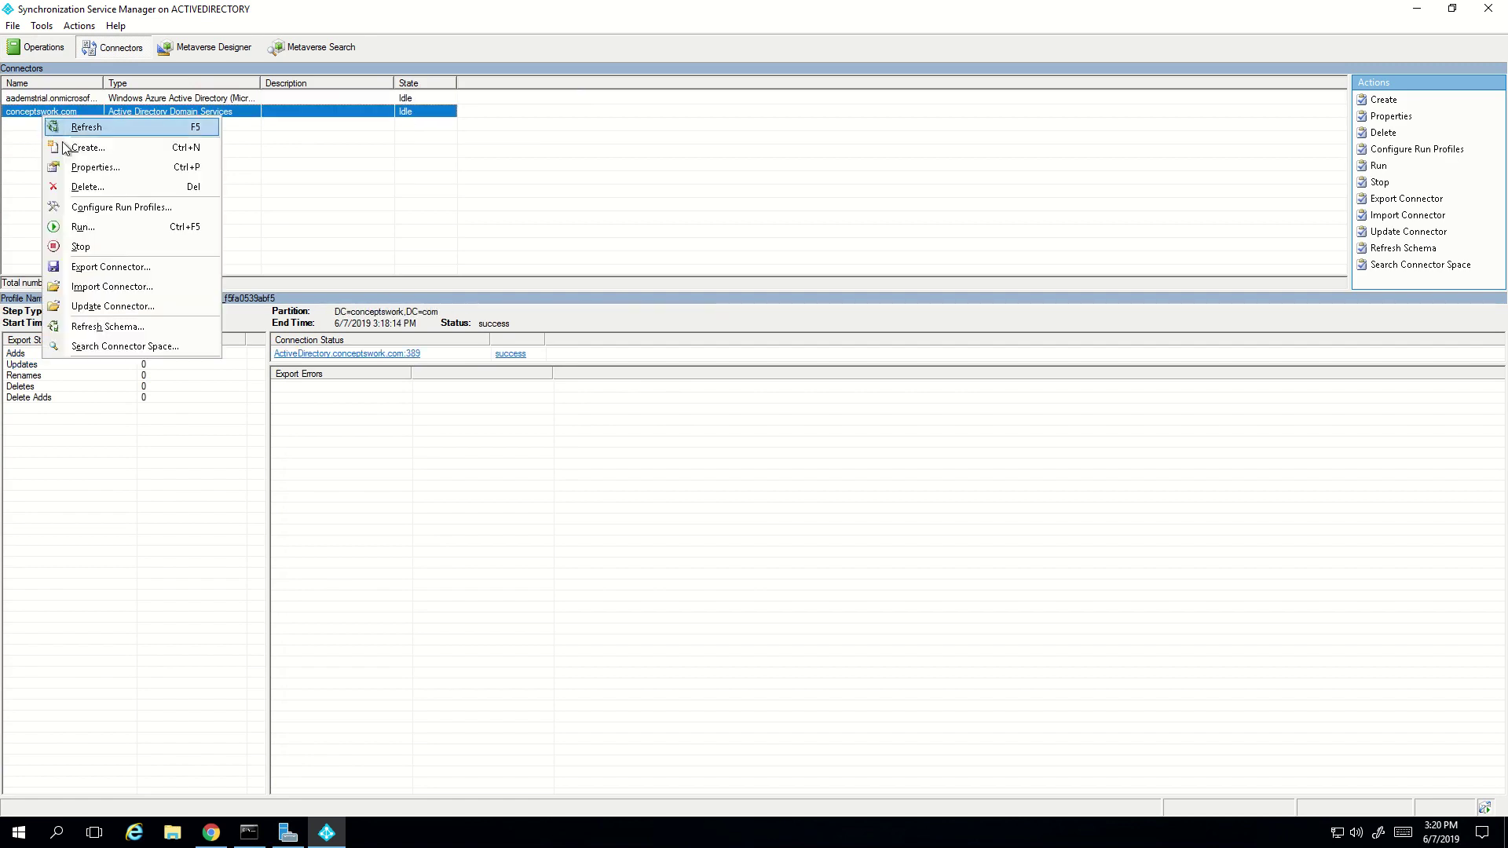
{"action": "left_click", "coordinate": [86, 167]}
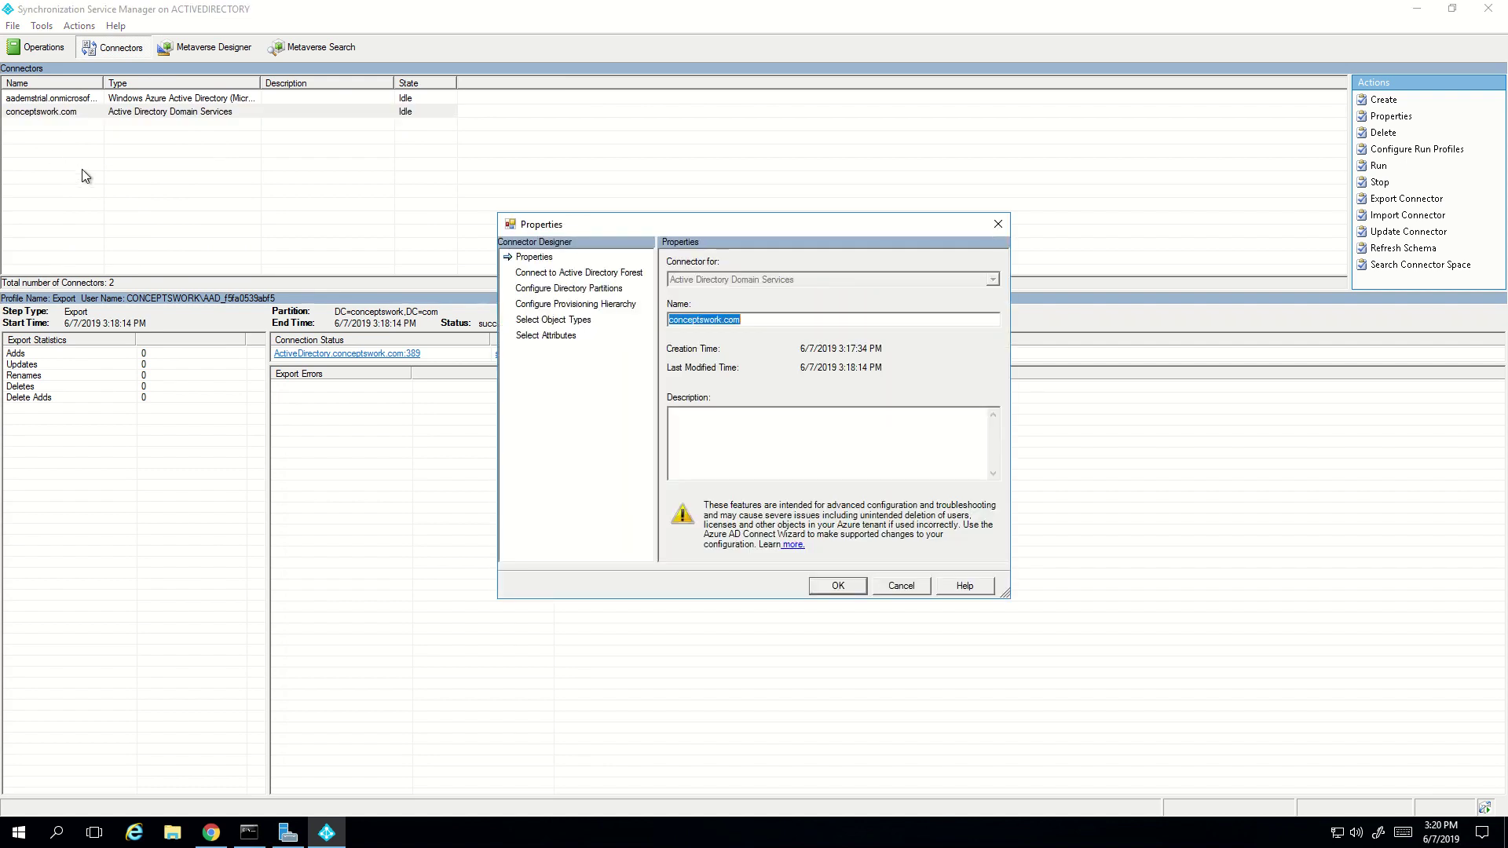
- Check the directory partition's sync account credentials, then cancel both dialogs unchanged
{"action": "left_click", "coordinate": [549, 290]}
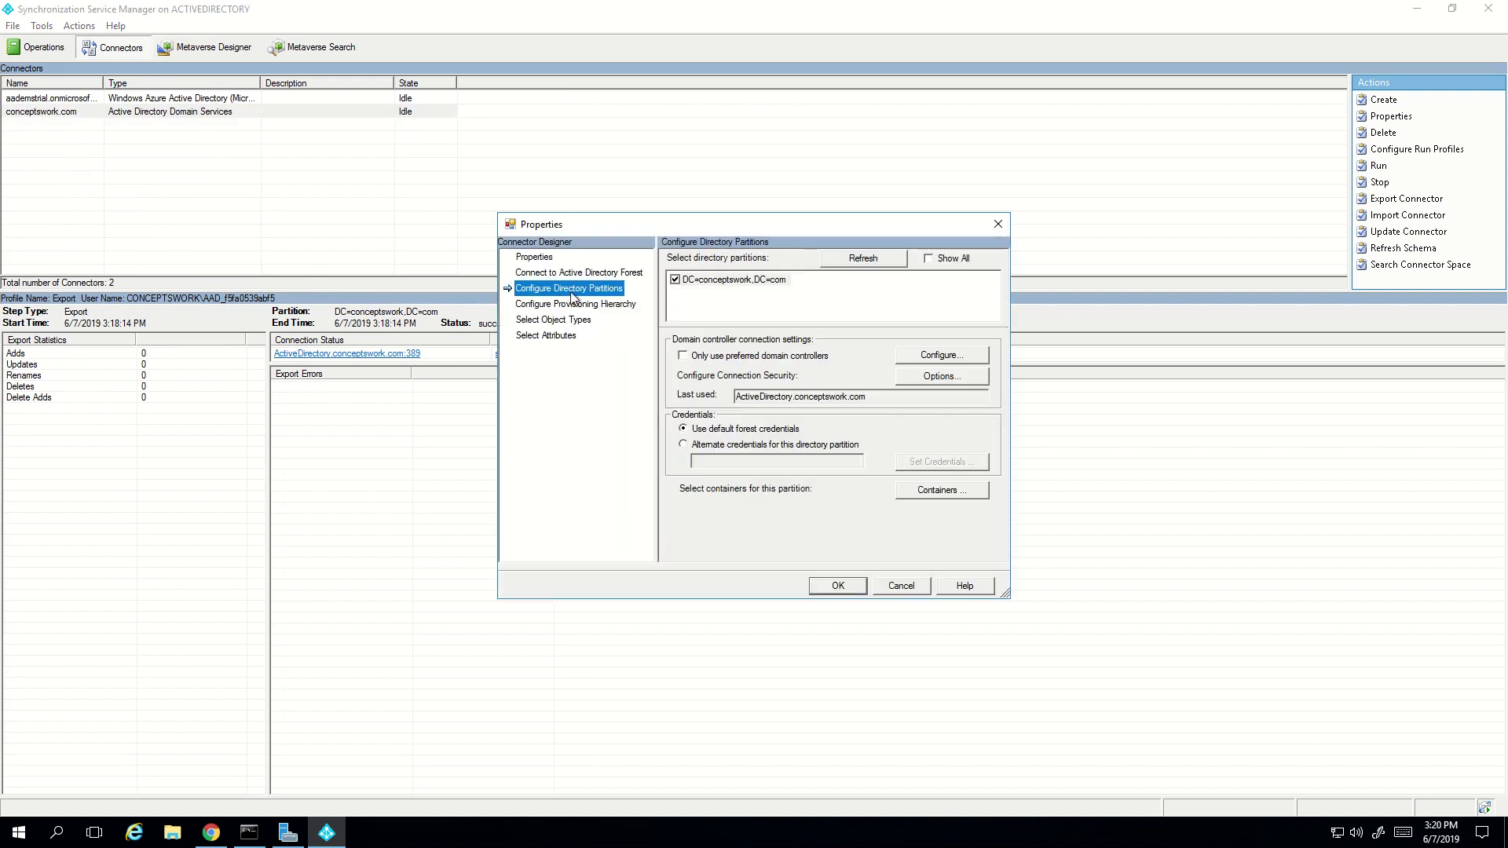
{"action": "left_click", "coordinate": [928, 490]}
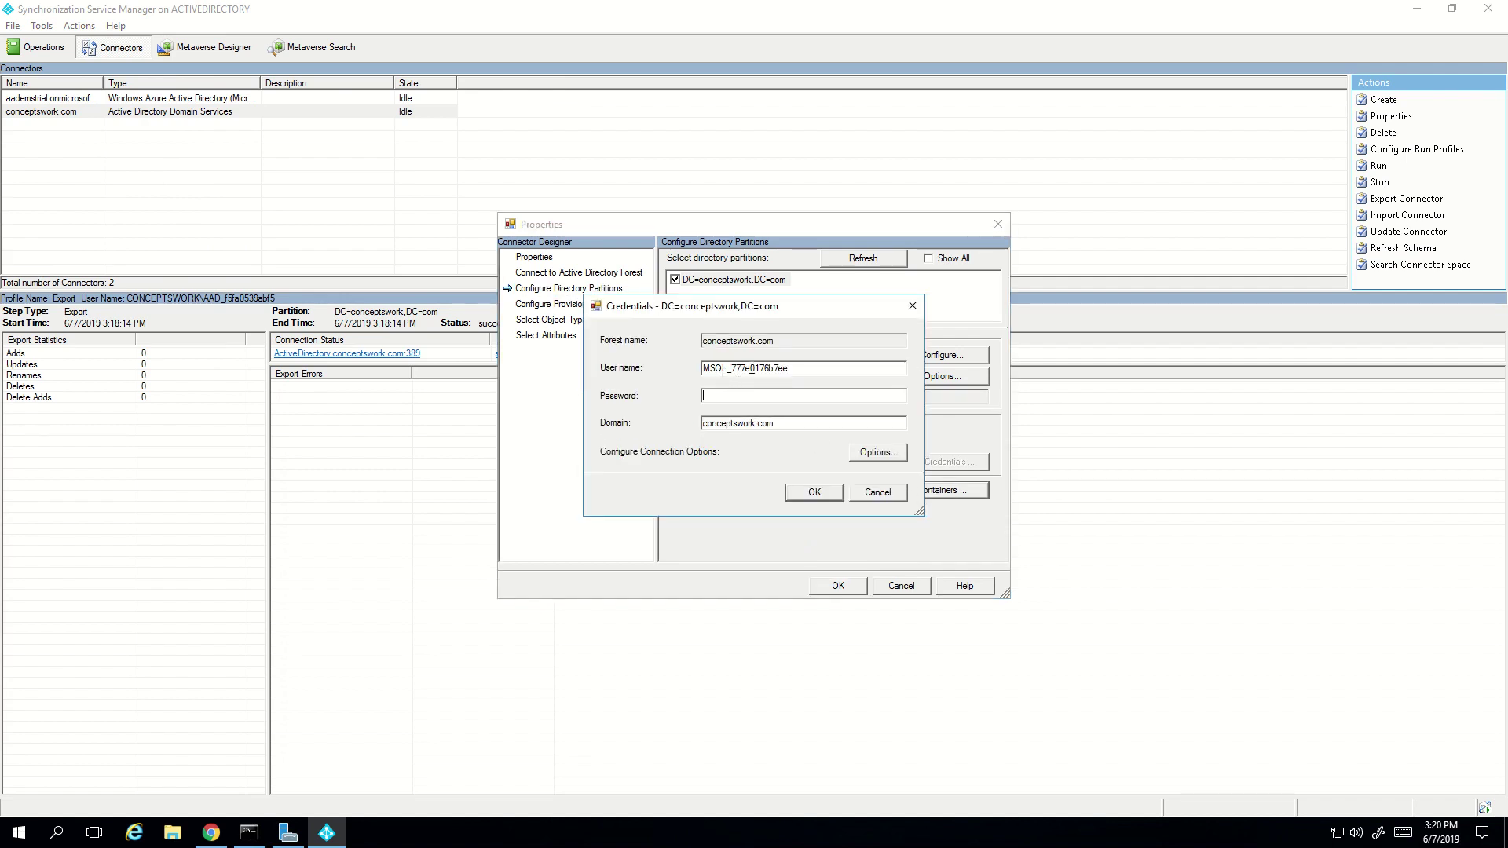
{"action": "left_click_drag", "start_coordinate": [752, 367], "coordinate": [572, 403]}
{"action": "left_click", "coordinate": [872, 497]}
{"action": "left_click", "coordinate": [898, 583]}
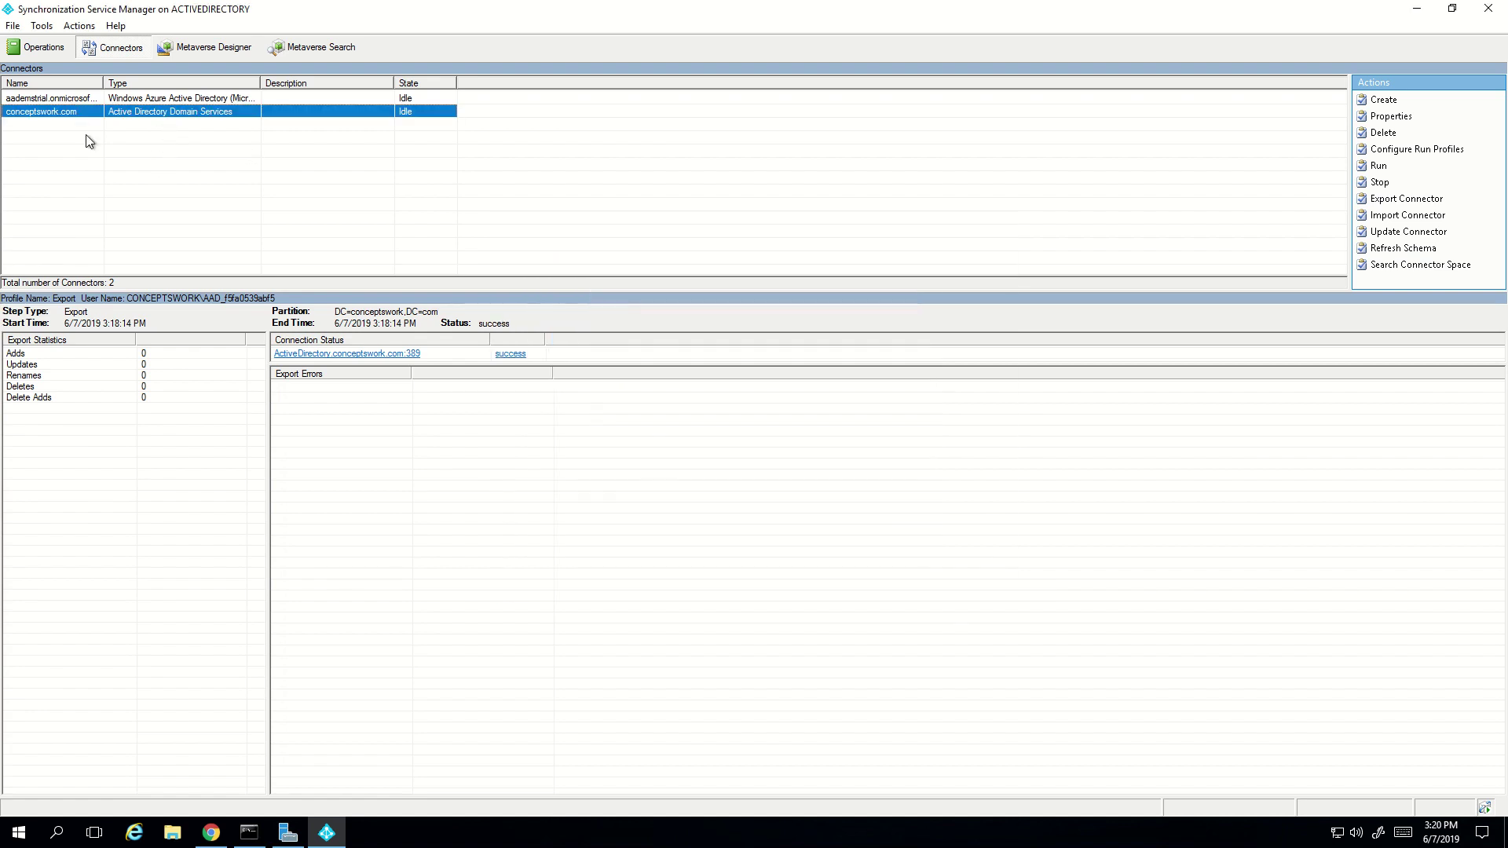
{"action": "left_click", "coordinate": [64, 100]}
{"action": "right_click", "coordinate": [64, 101]}
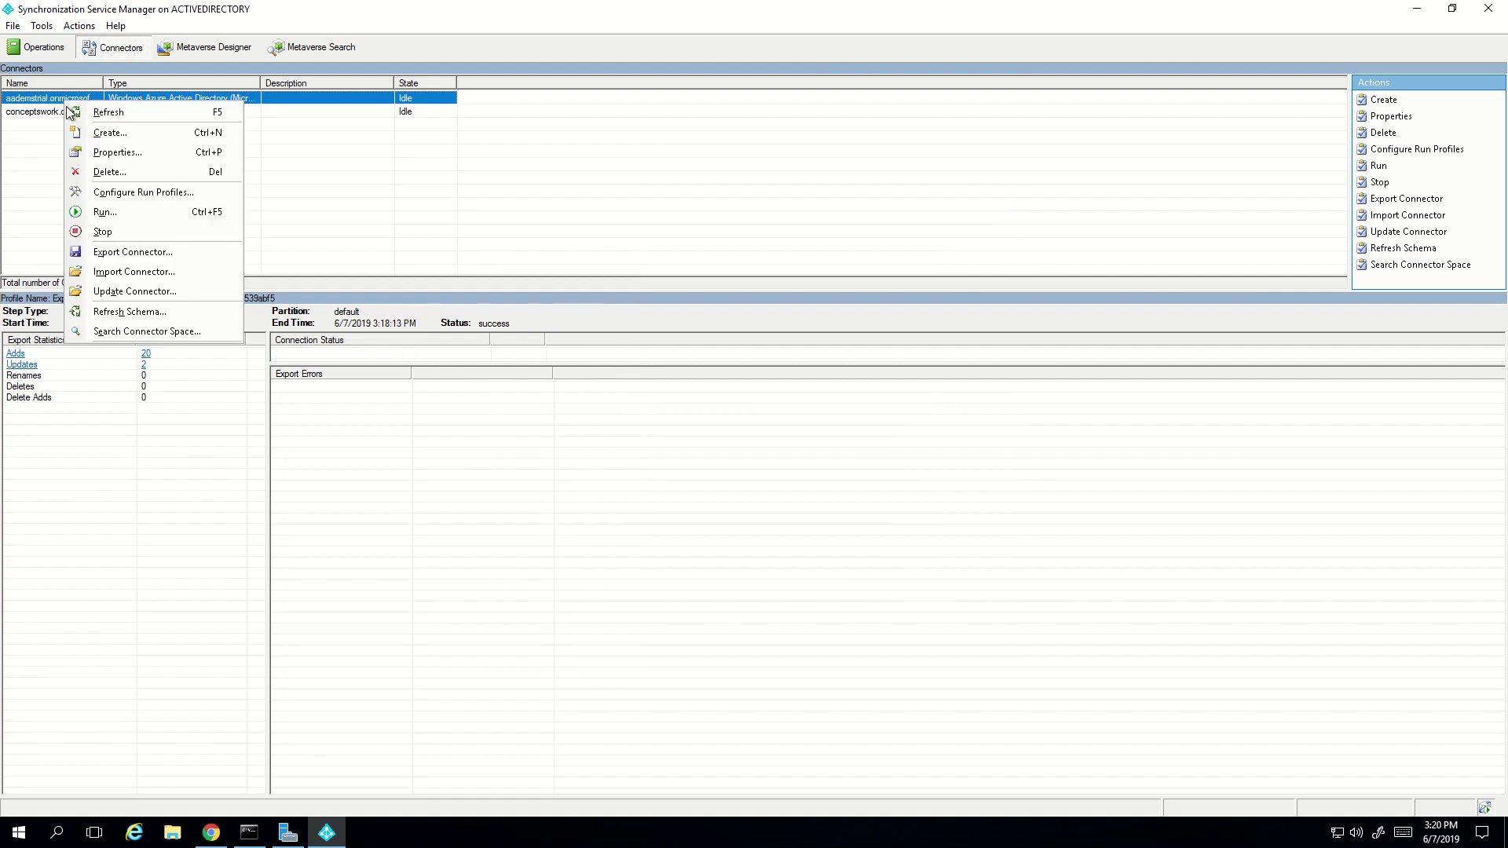
{"action": "left_click", "coordinate": [131, 160]}
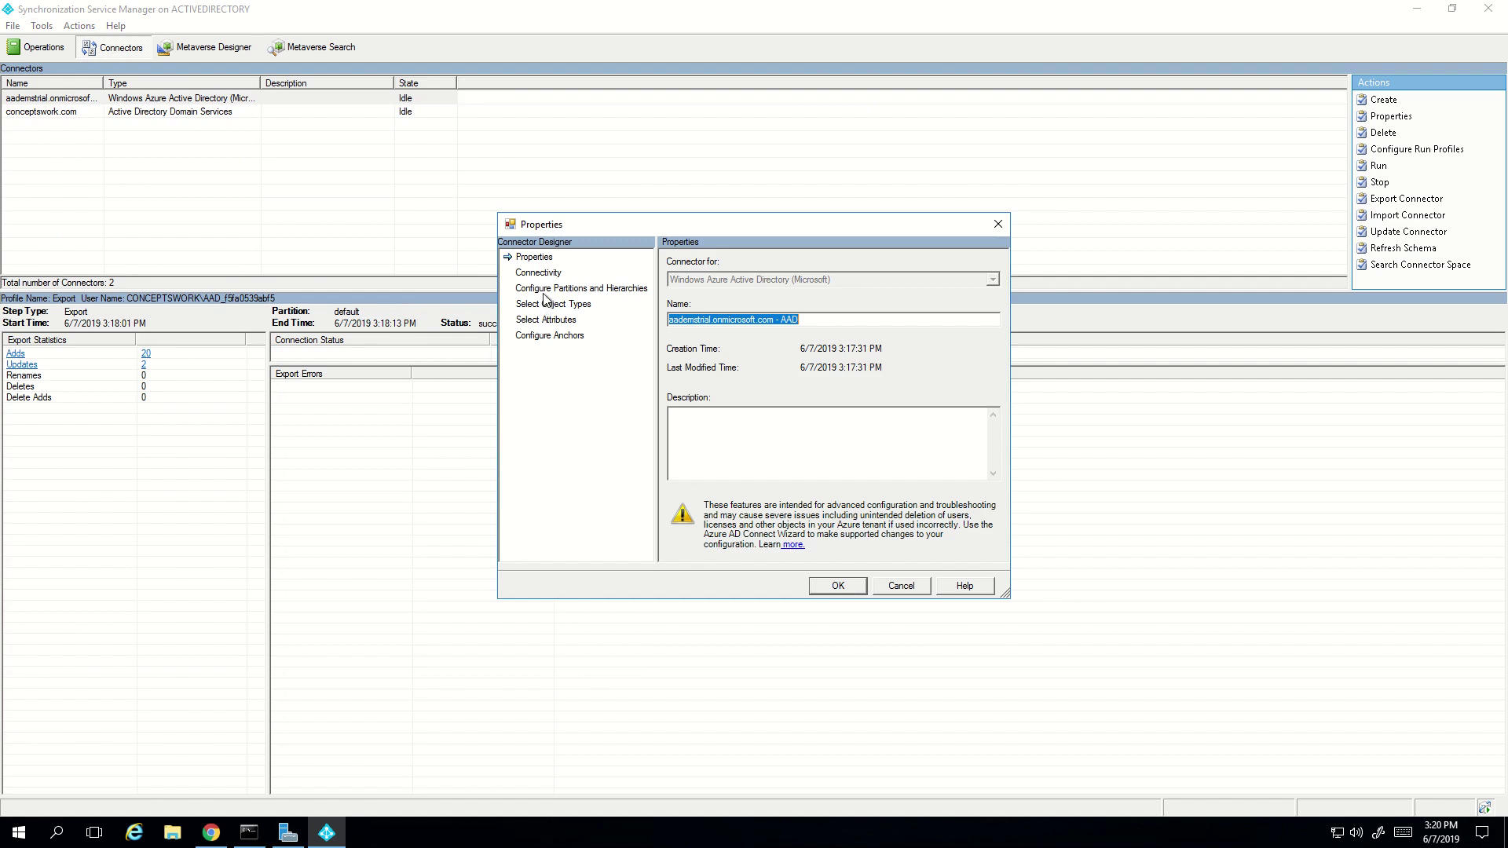
{"action": "left_click", "coordinate": [545, 290]}
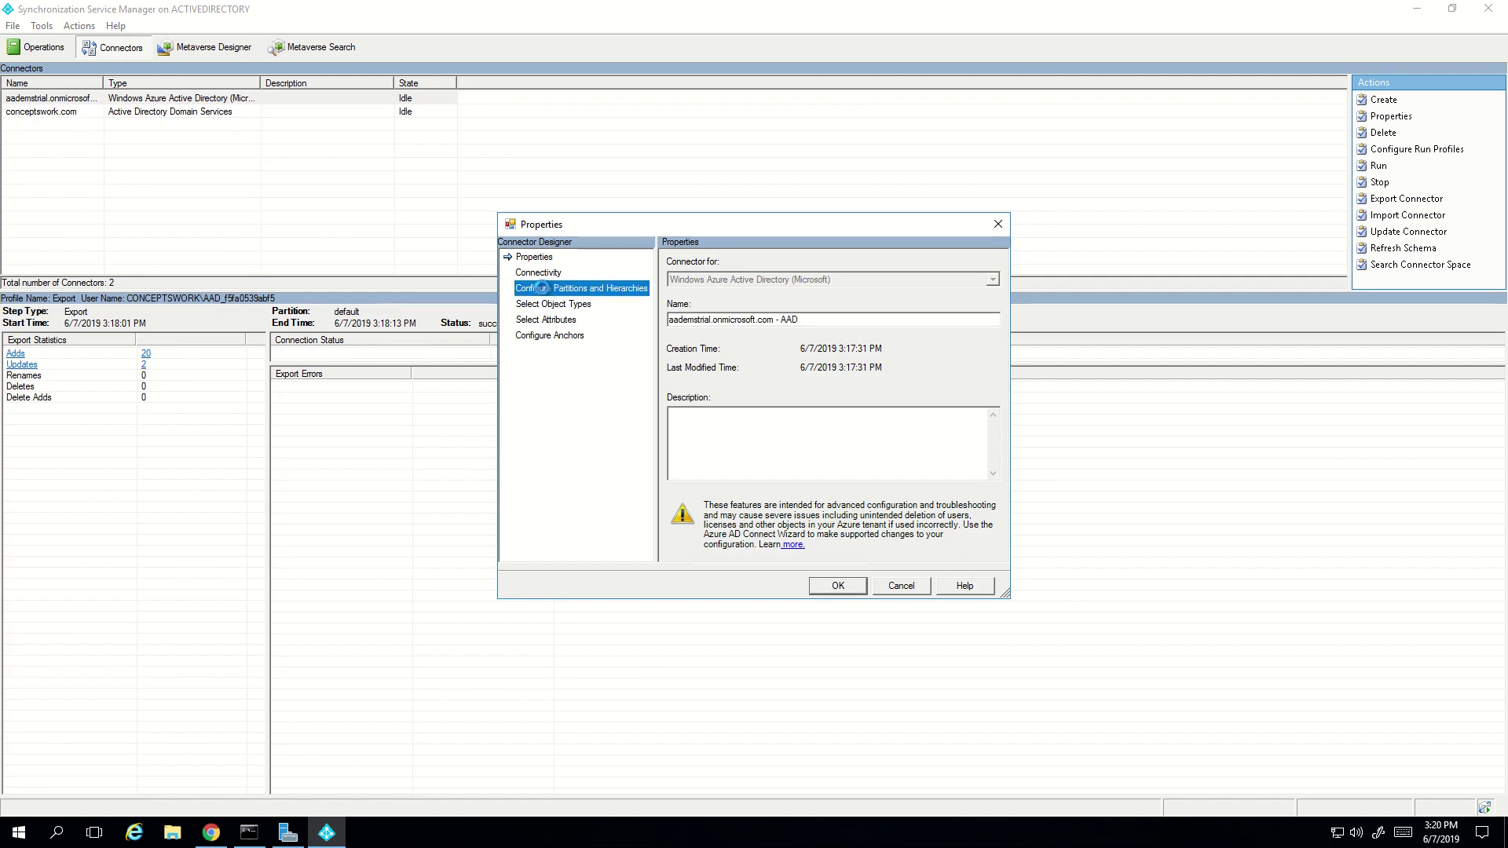
{"action": "left_click", "coordinate": [548, 275]}
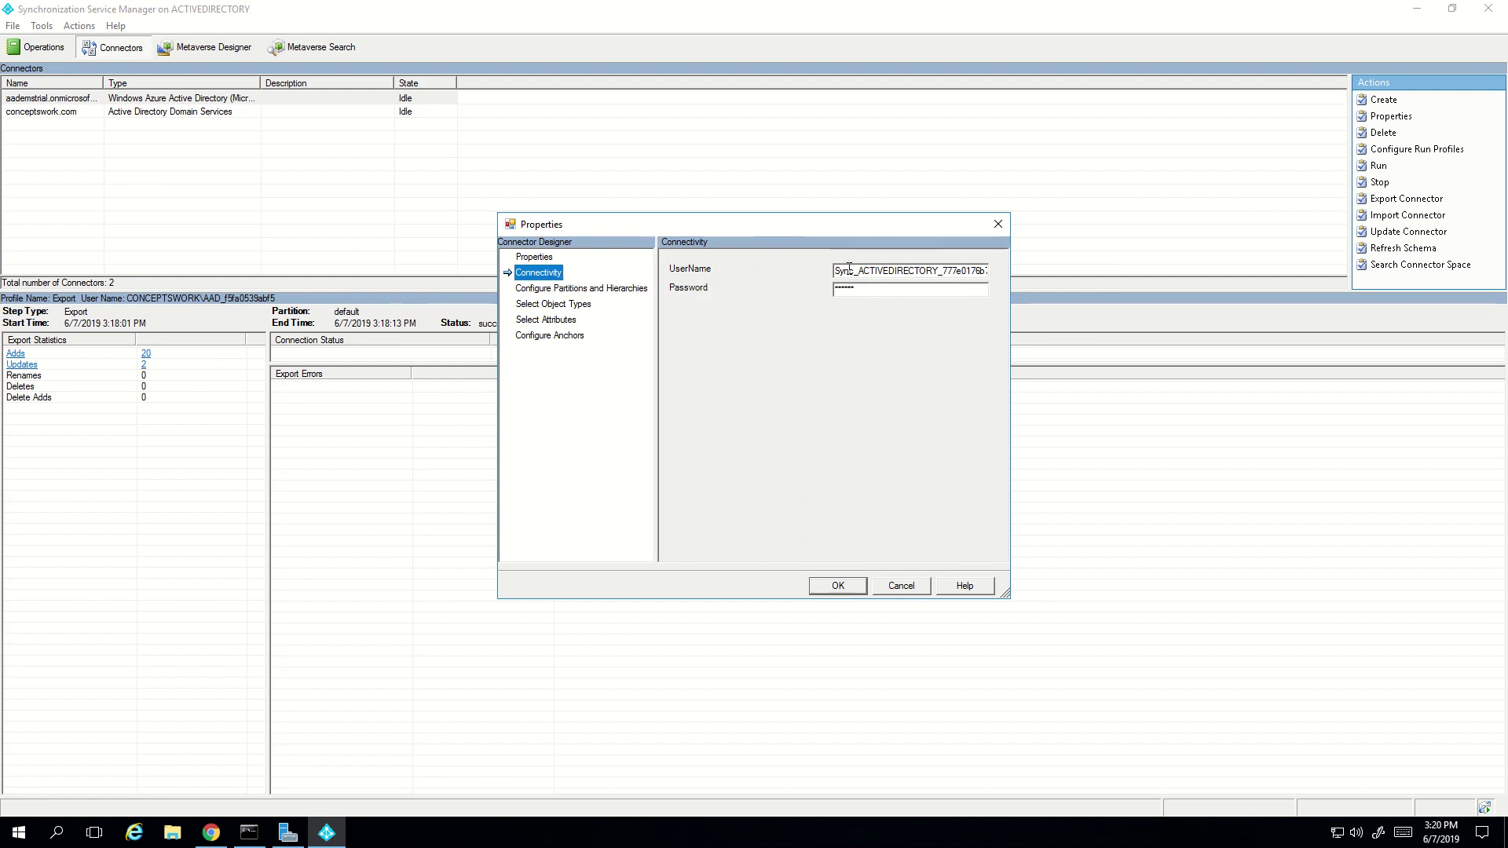
{"action": "left_click_drag", "start_coordinate": [839, 270], "coordinate": [888, 270]}
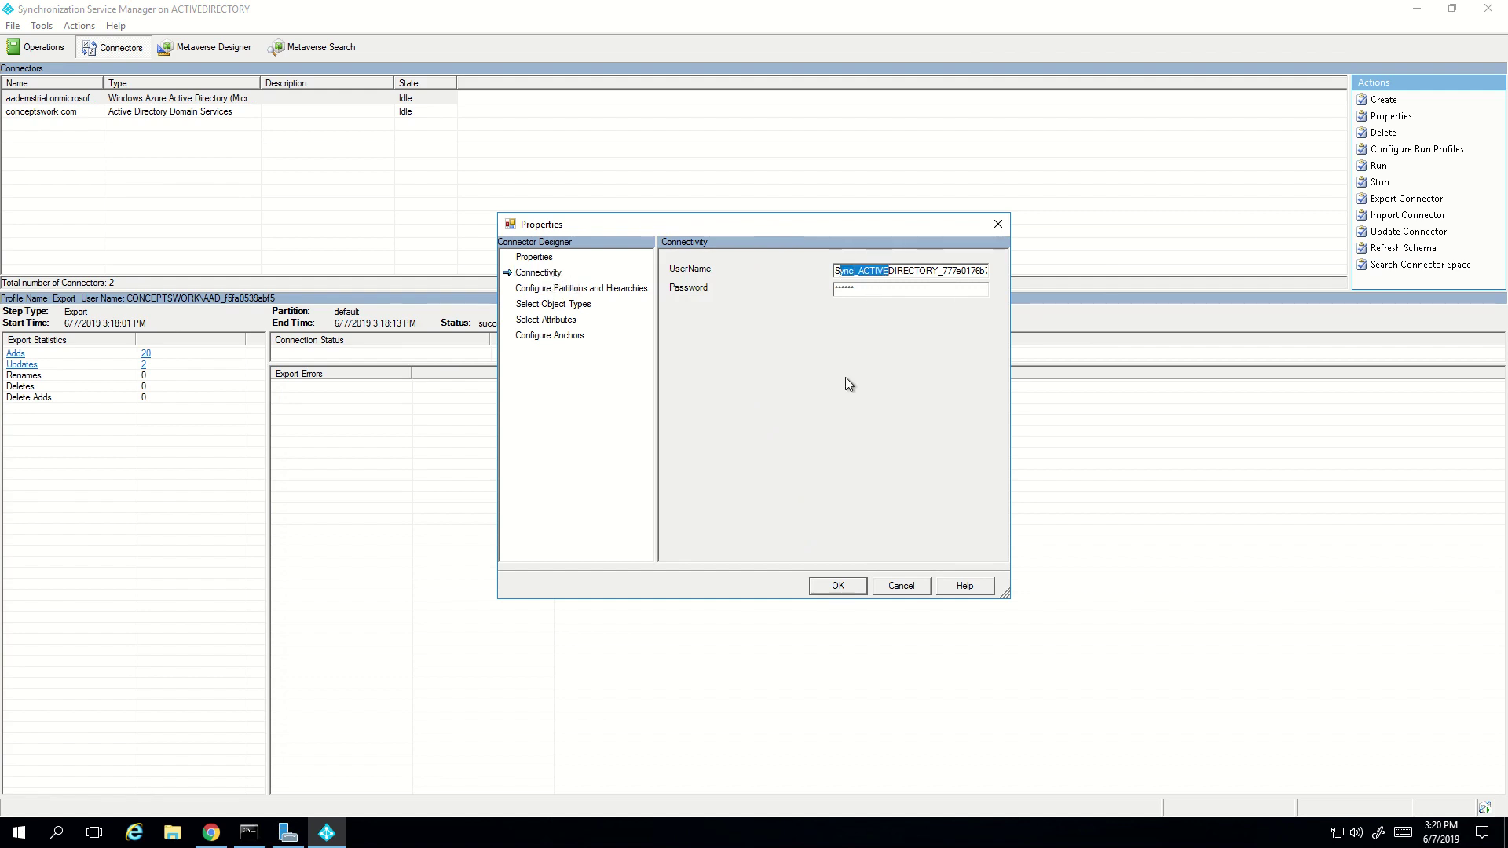
{"action": "double_click", "coordinate": [879, 272]}
{"action": "key", "text": "Home"}
{"action": "key", "text": "shift+End"}
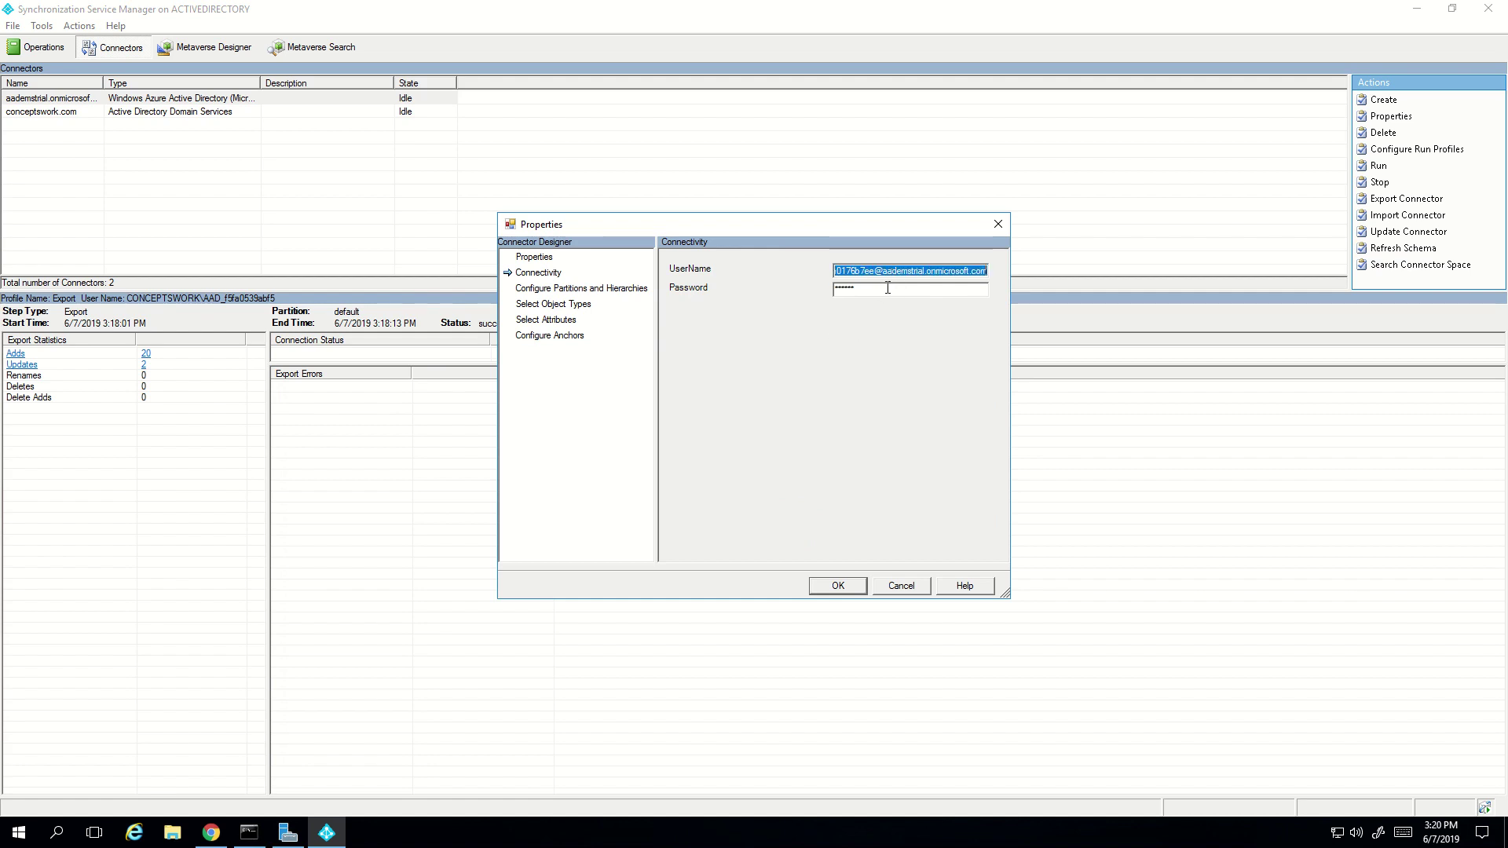
{"action": "key", "text": "Left"}
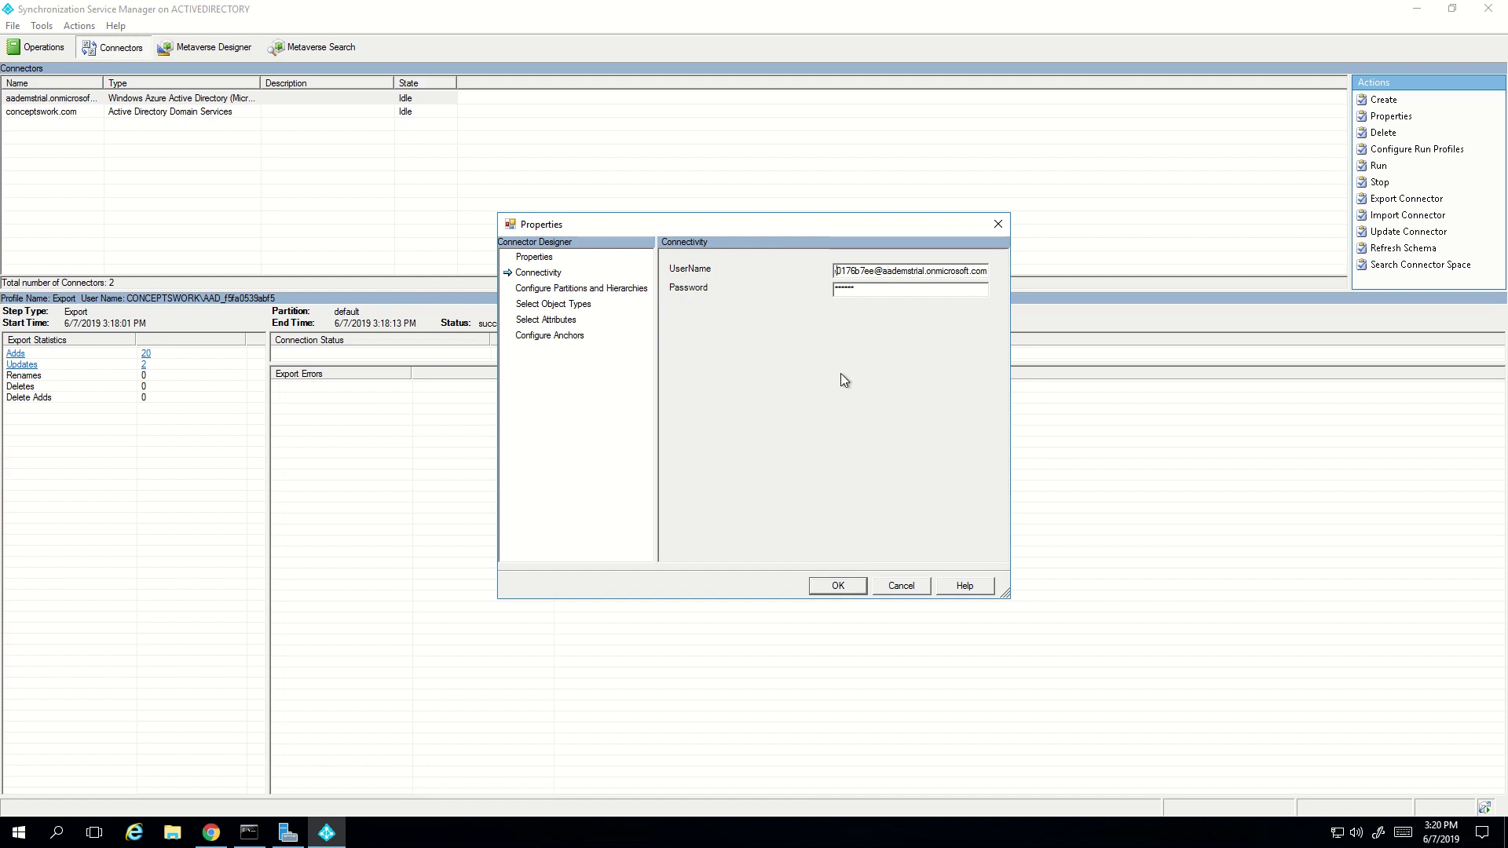
{"action": "key", "text": "Home"}
{"action": "left_click_drag", "start_coordinate": [862, 272], "coordinate": [981, 272]}
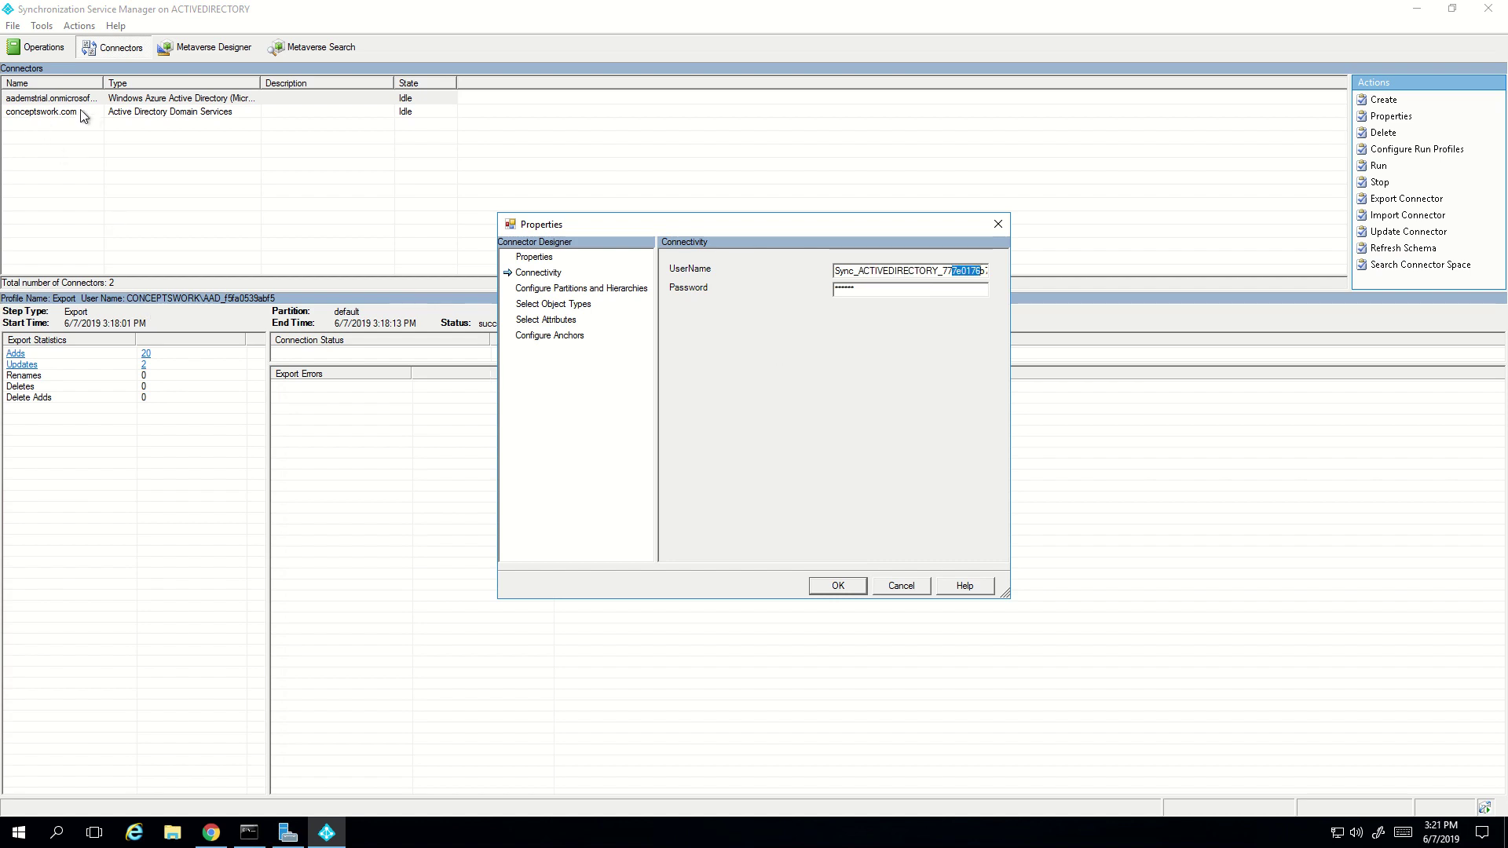
- Close the Azure AD connector settings unchanged and launch Active Directory Users and Computers from Server Manager
{"action": "left_click", "coordinate": [900, 586]}
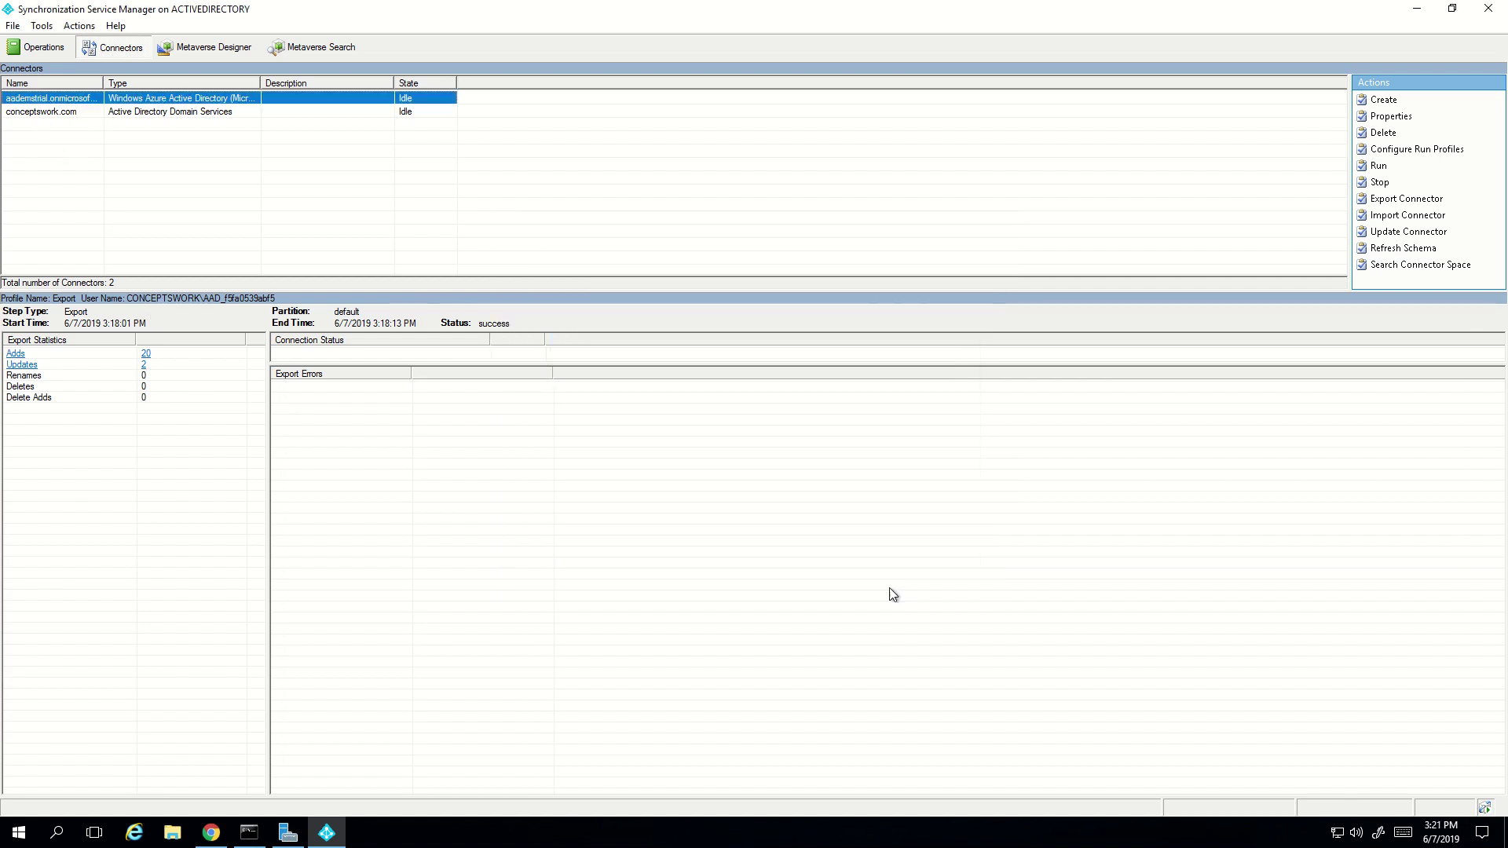
{"action": "left_click", "coordinate": [288, 833]}
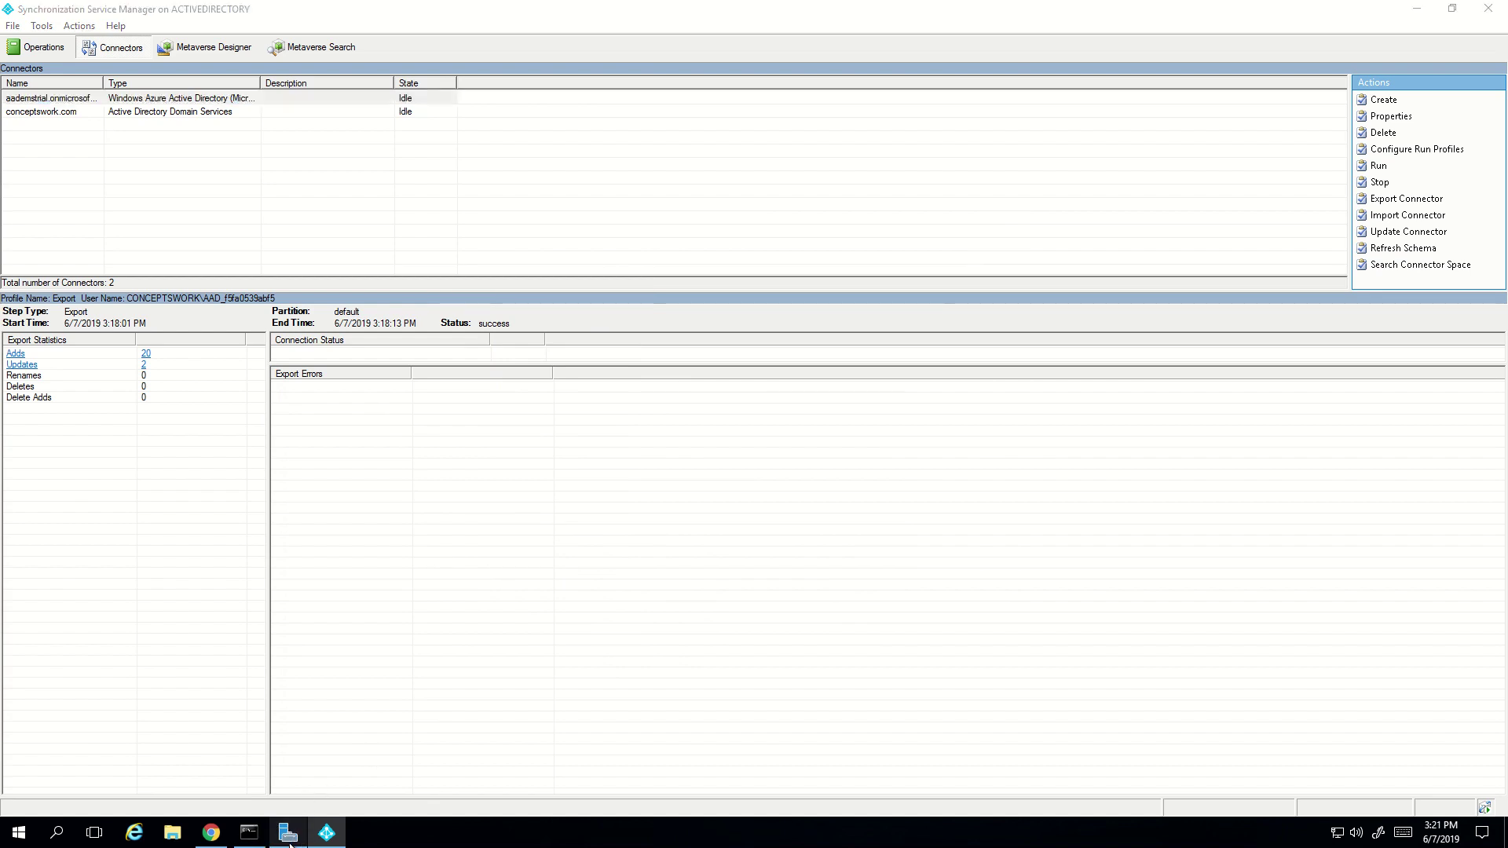
{"action": "left_click", "coordinate": [1399, 50]}
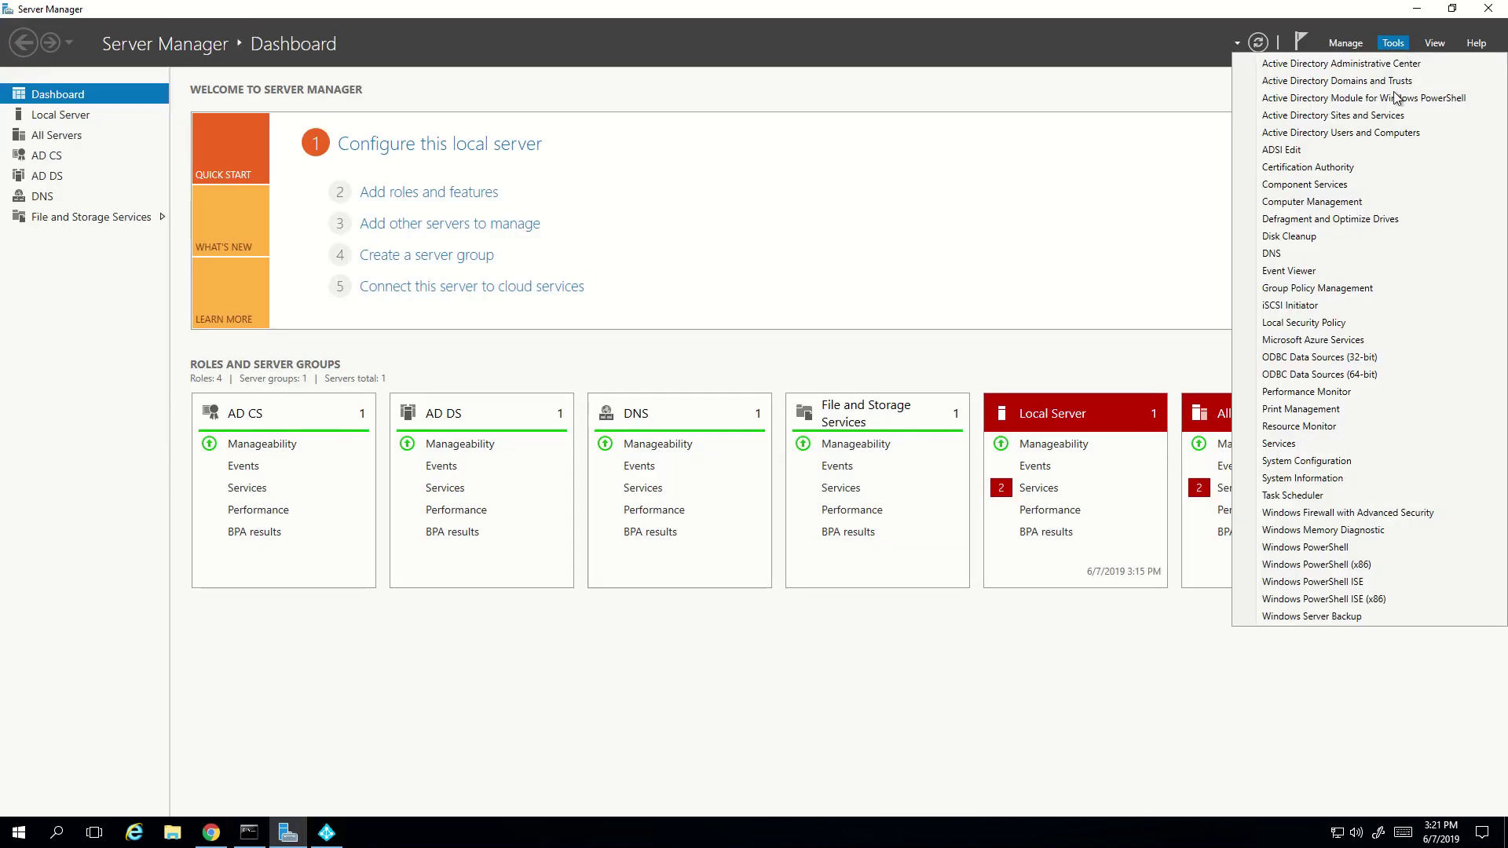
{"action": "left_click", "coordinate": [1383, 133]}
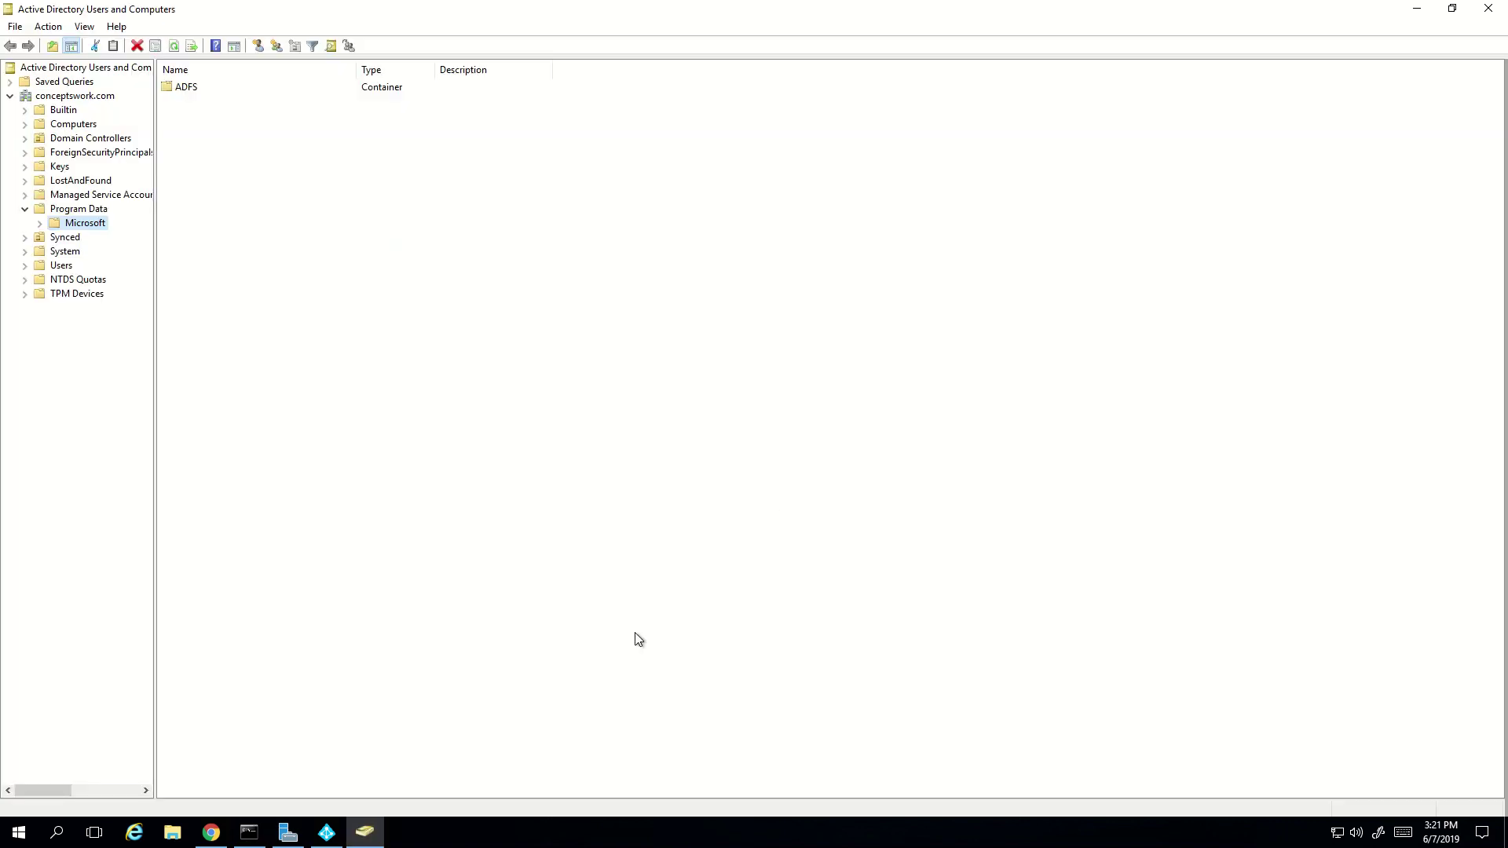
- Inspect the AZUREADSSOACC computer account, then list the Users container's accounts
{"action": "left_click", "coordinate": [49, 126]}
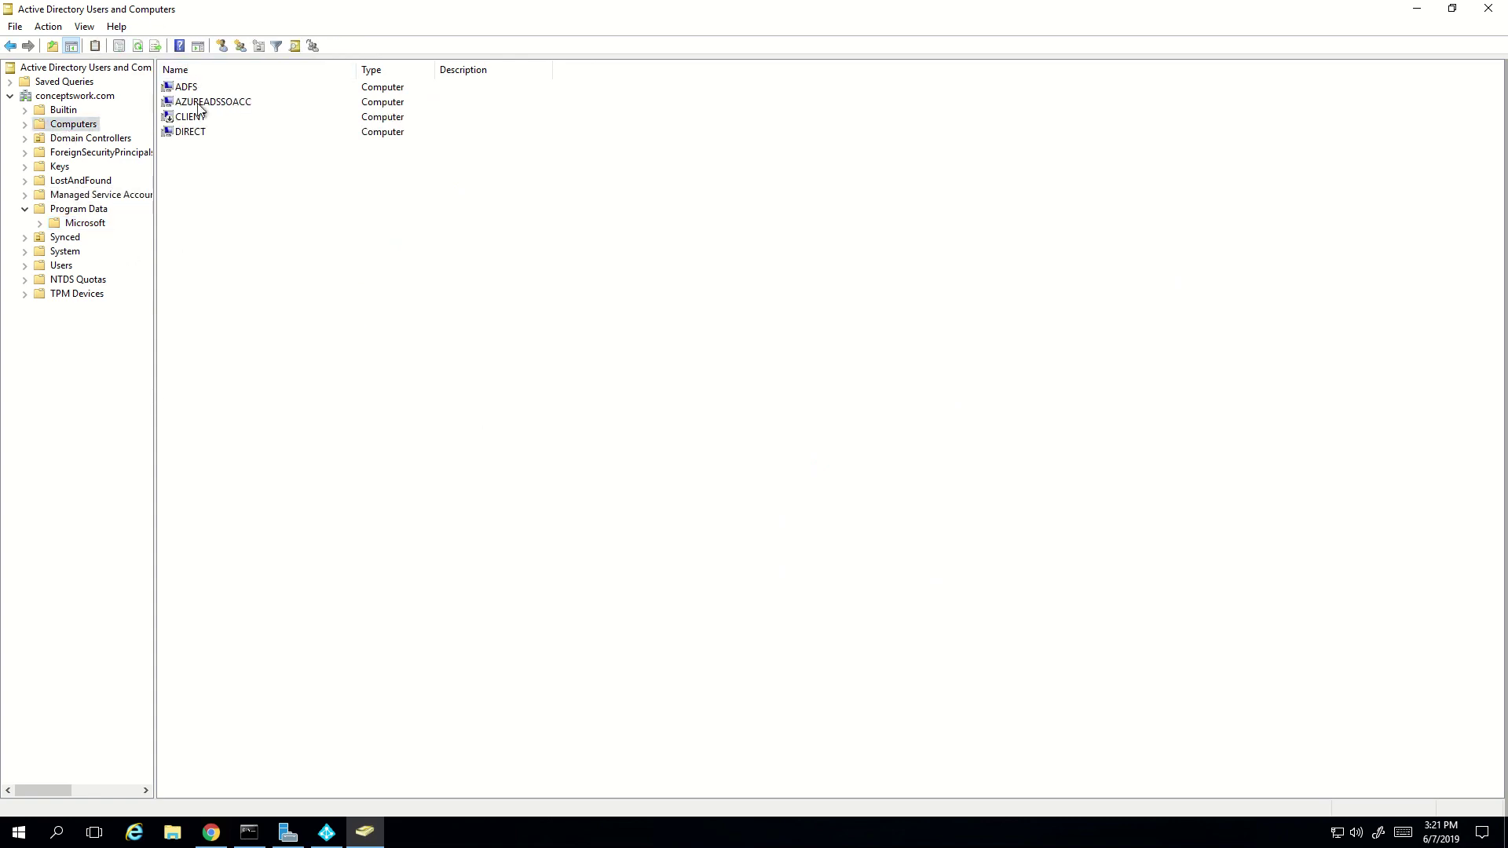
{"action": "left_click", "coordinate": [199, 104]}
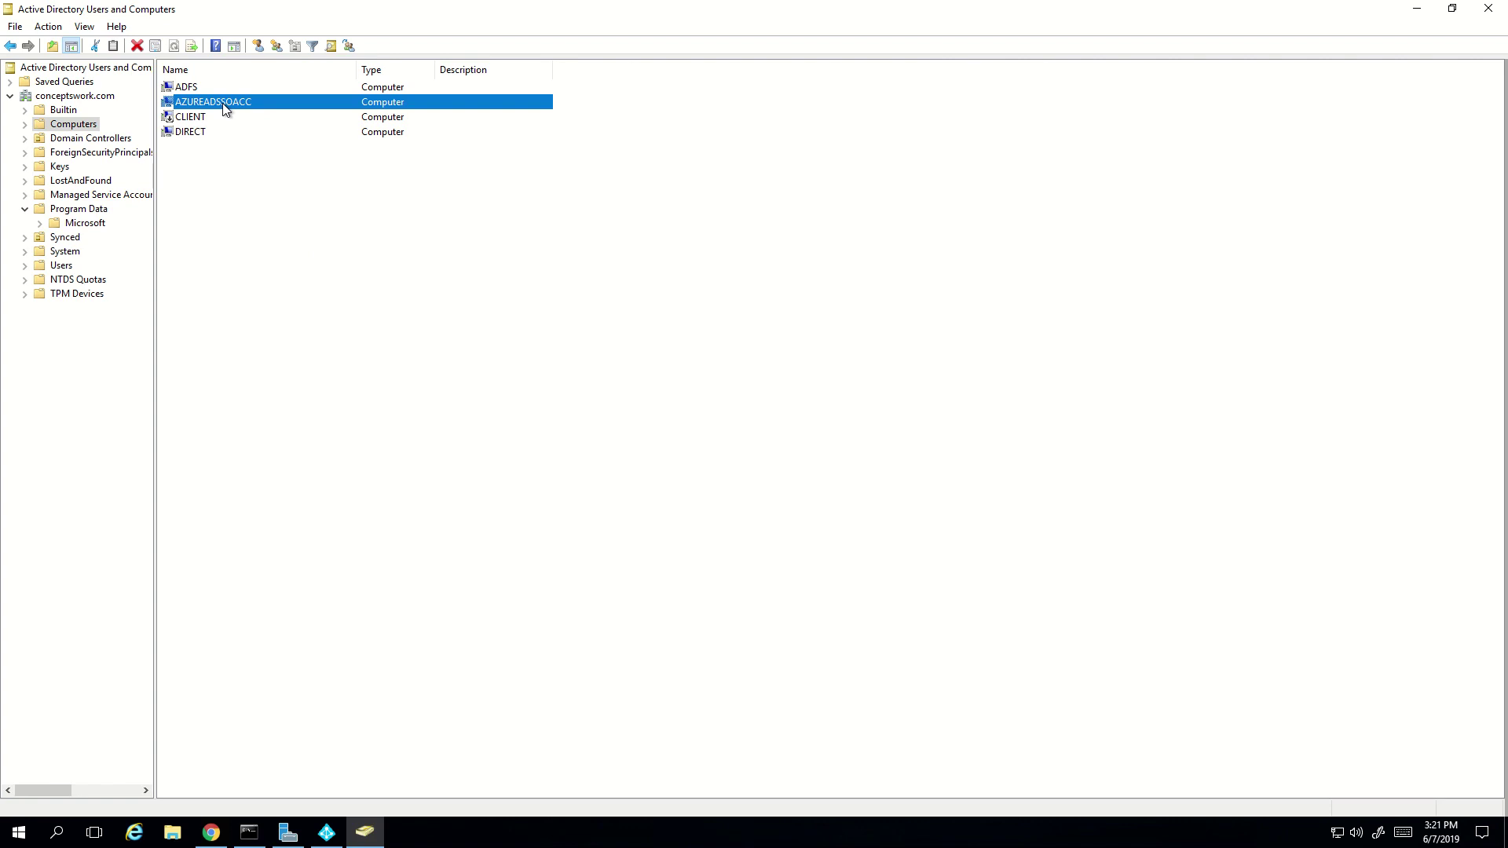
{"action": "left_click", "coordinate": [357, 408]}
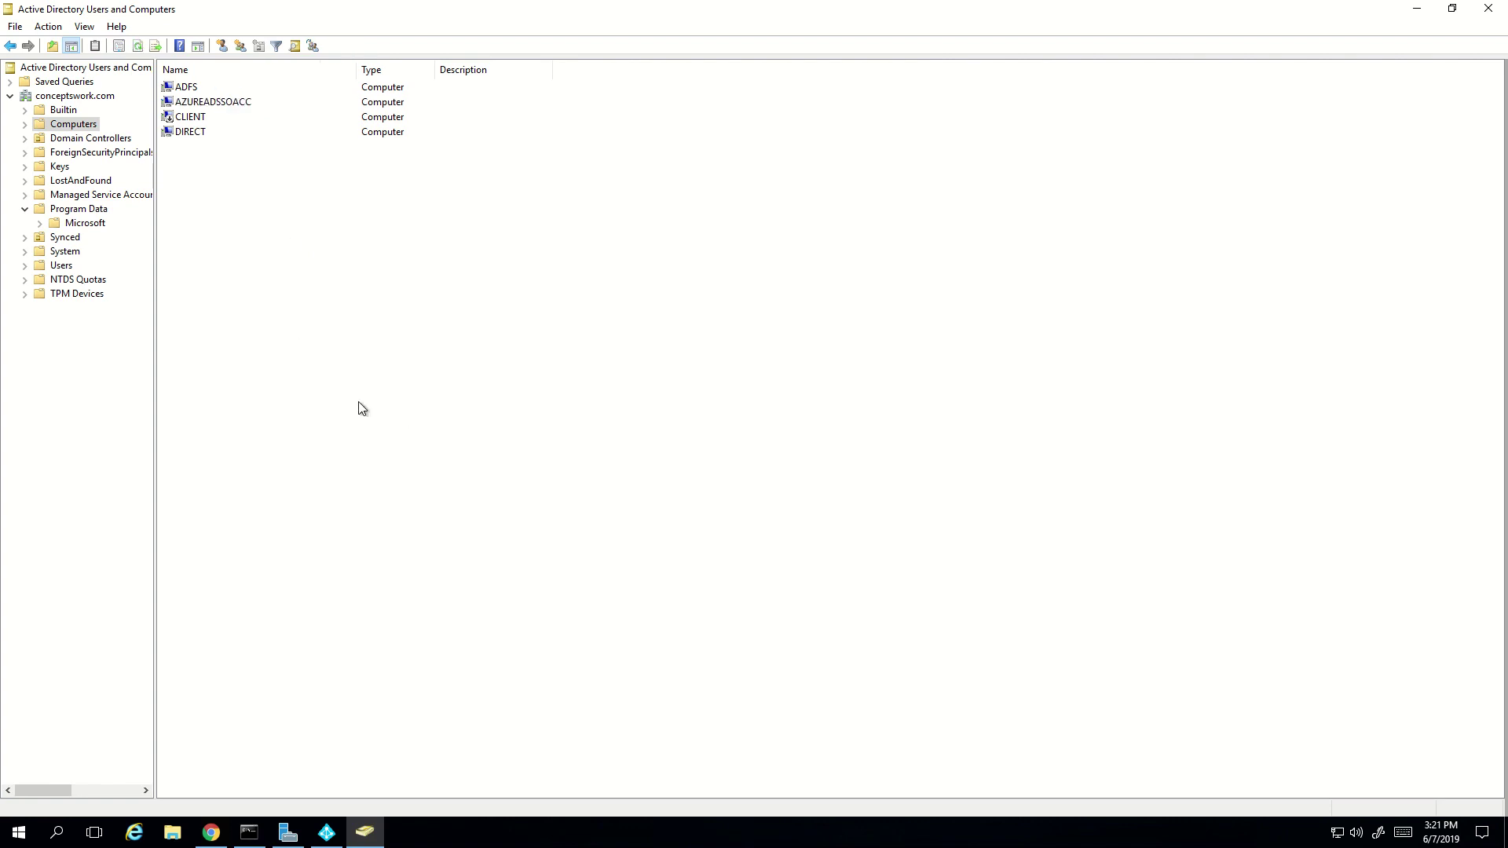
{"action": "left_click", "coordinate": [62, 268]}
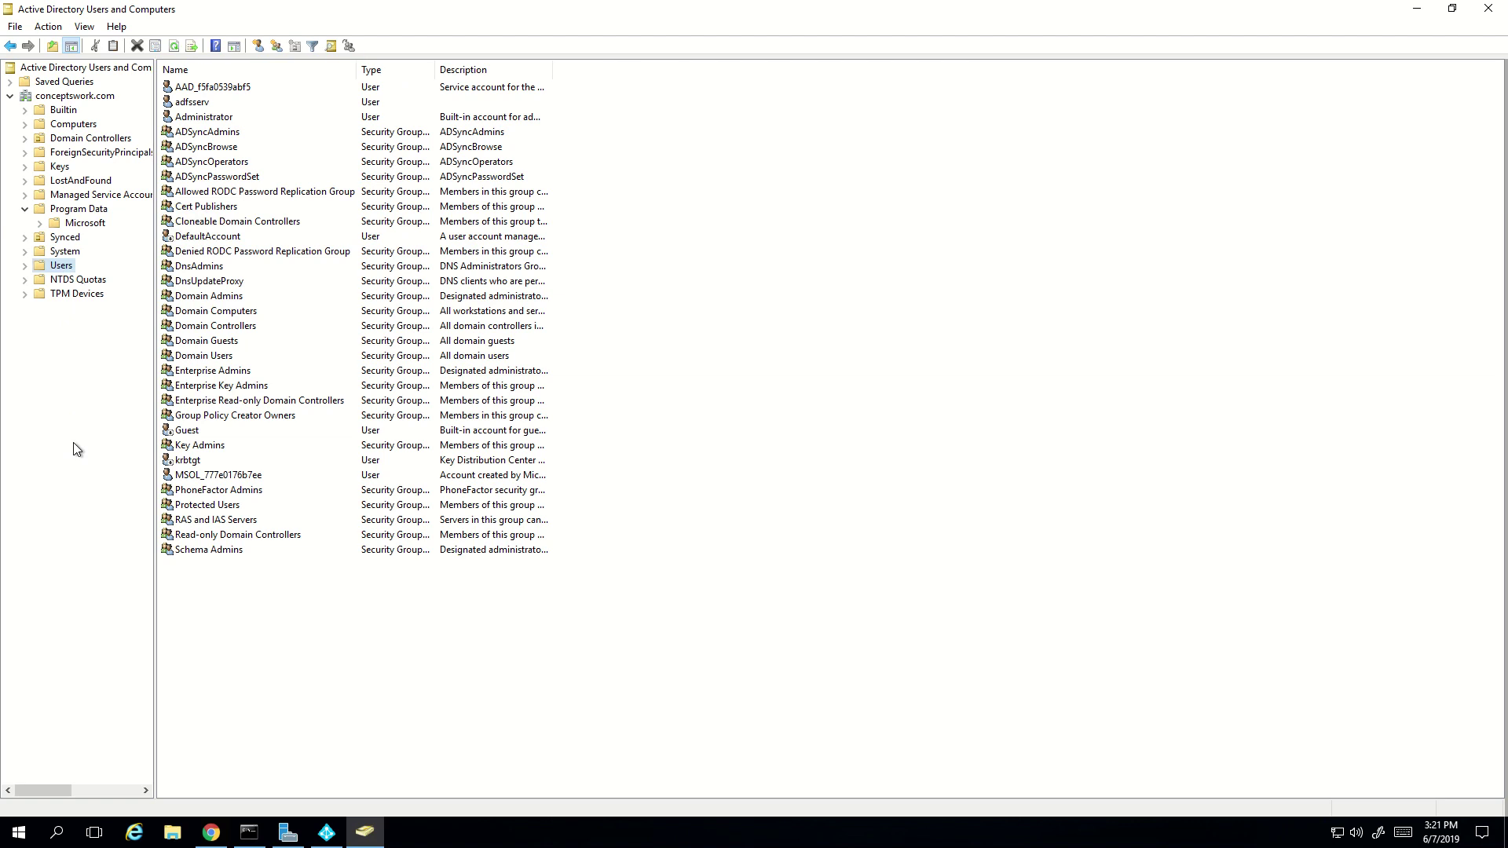
{"action": "double_click", "coordinate": [192, 88]}
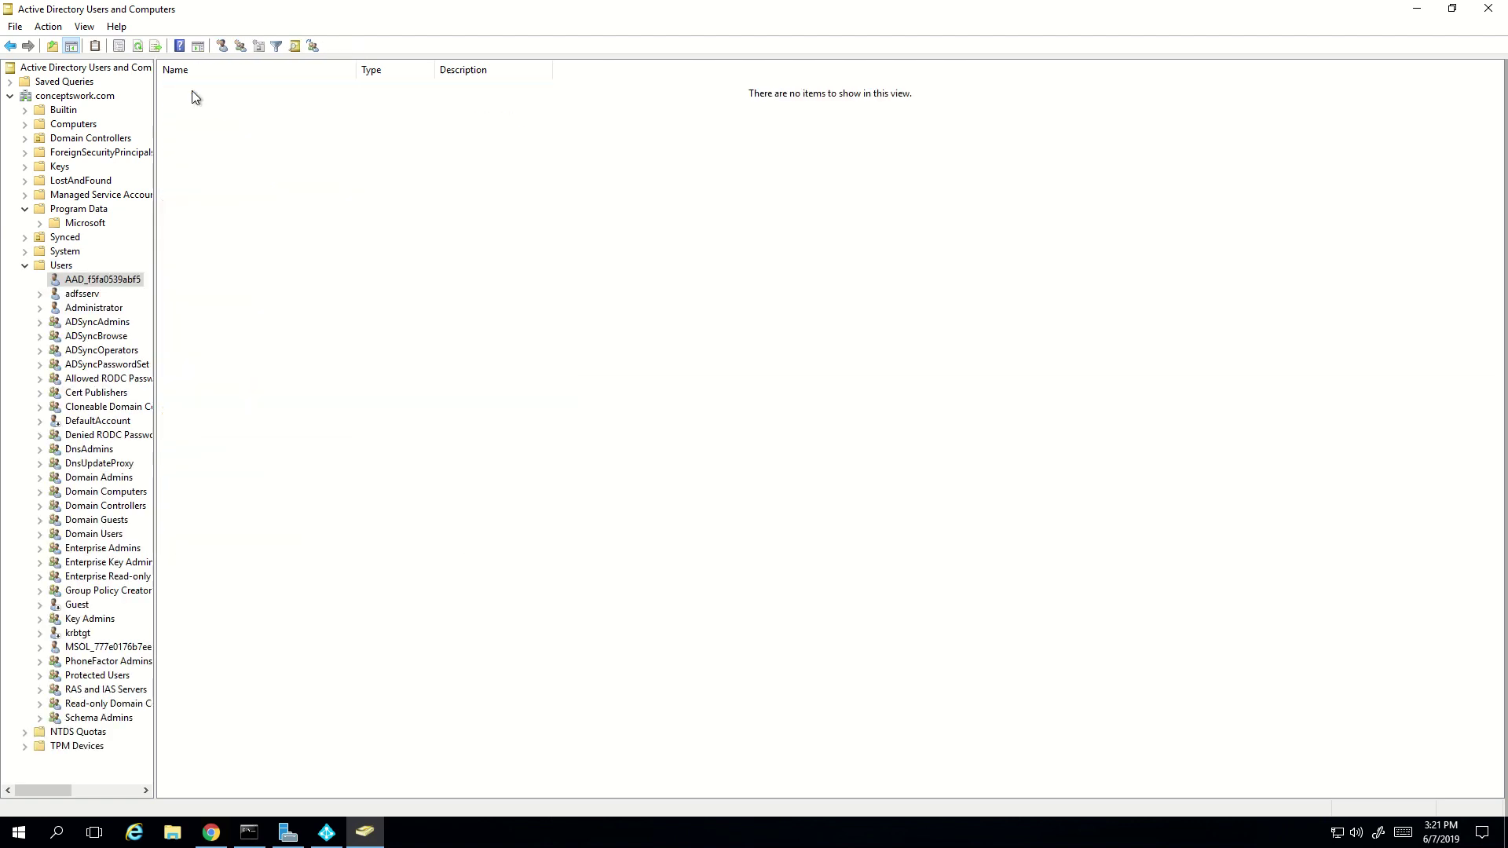
{"action": "right_click", "coordinate": [105, 284]}
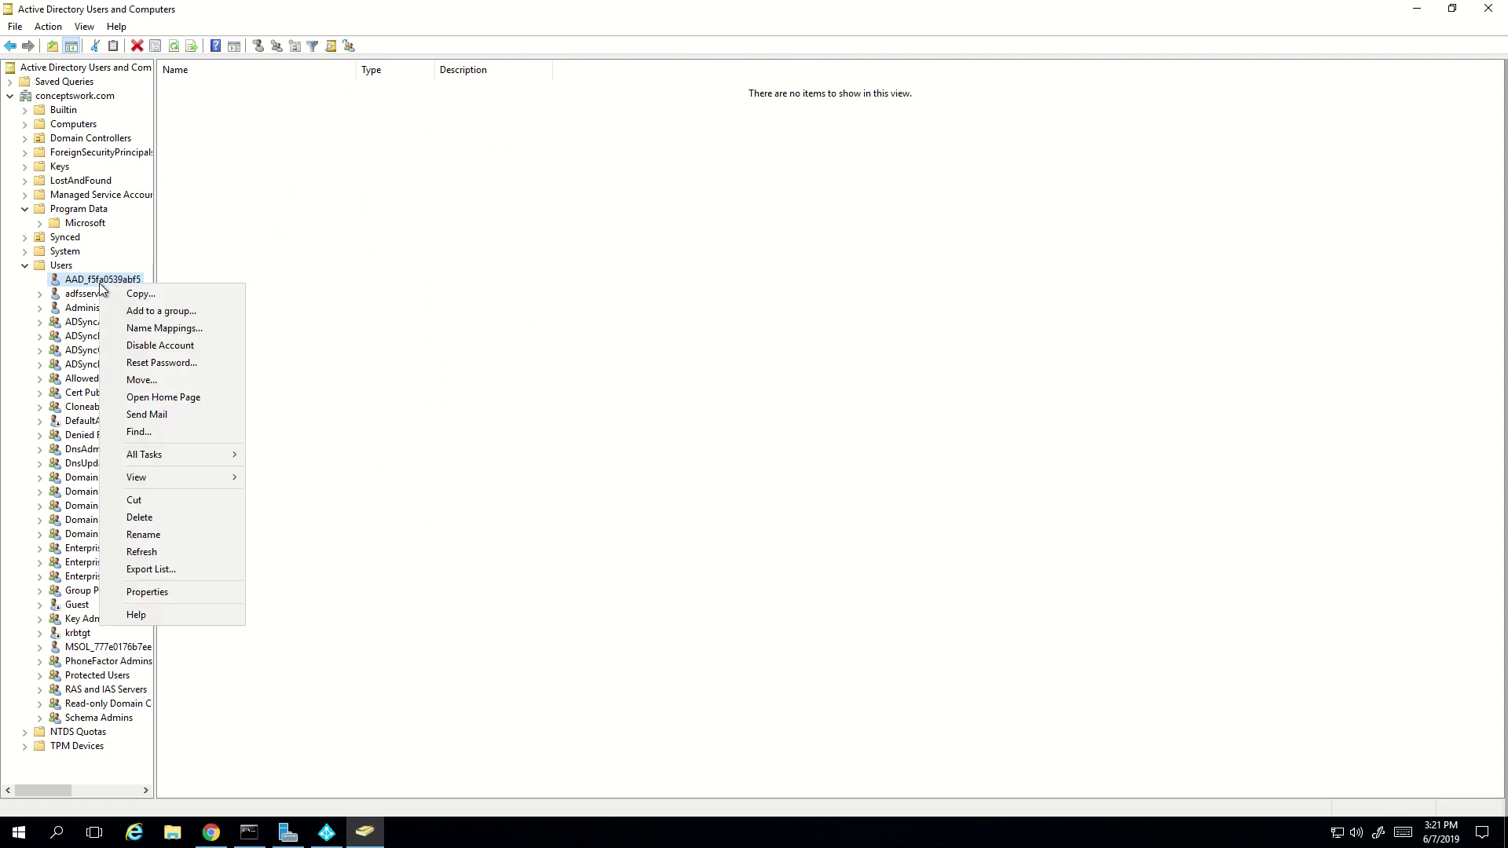
{"action": "left_click", "coordinate": [168, 594]}
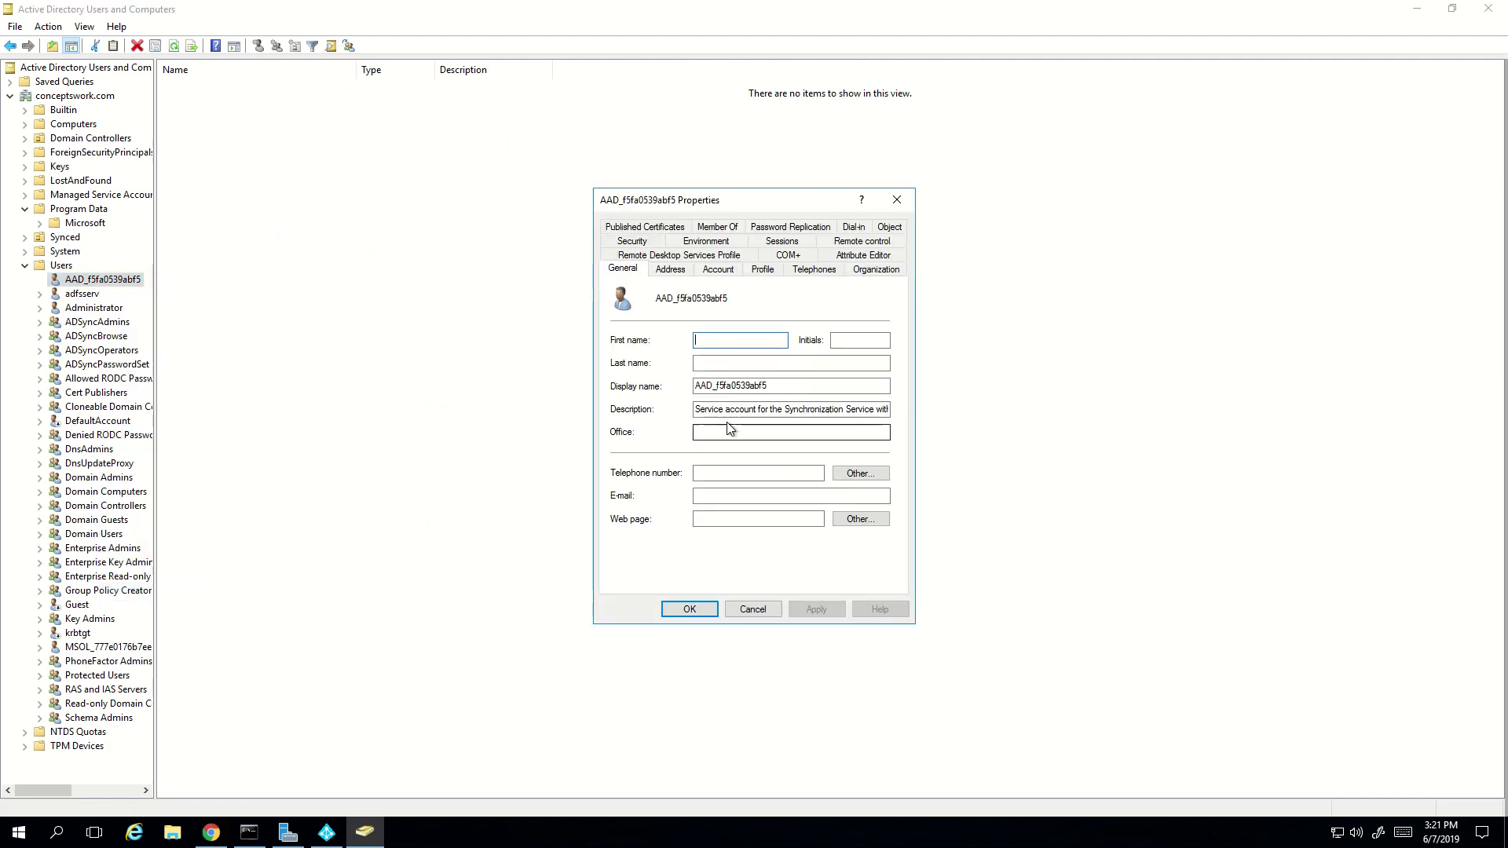
{"action": "left_click", "coordinate": [715, 418]}
{"action": "left_click_drag", "start_coordinate": [711, 410], "coordinate": [872, 418]}
{"action": "left_click", "coordinate": [746, 410]}
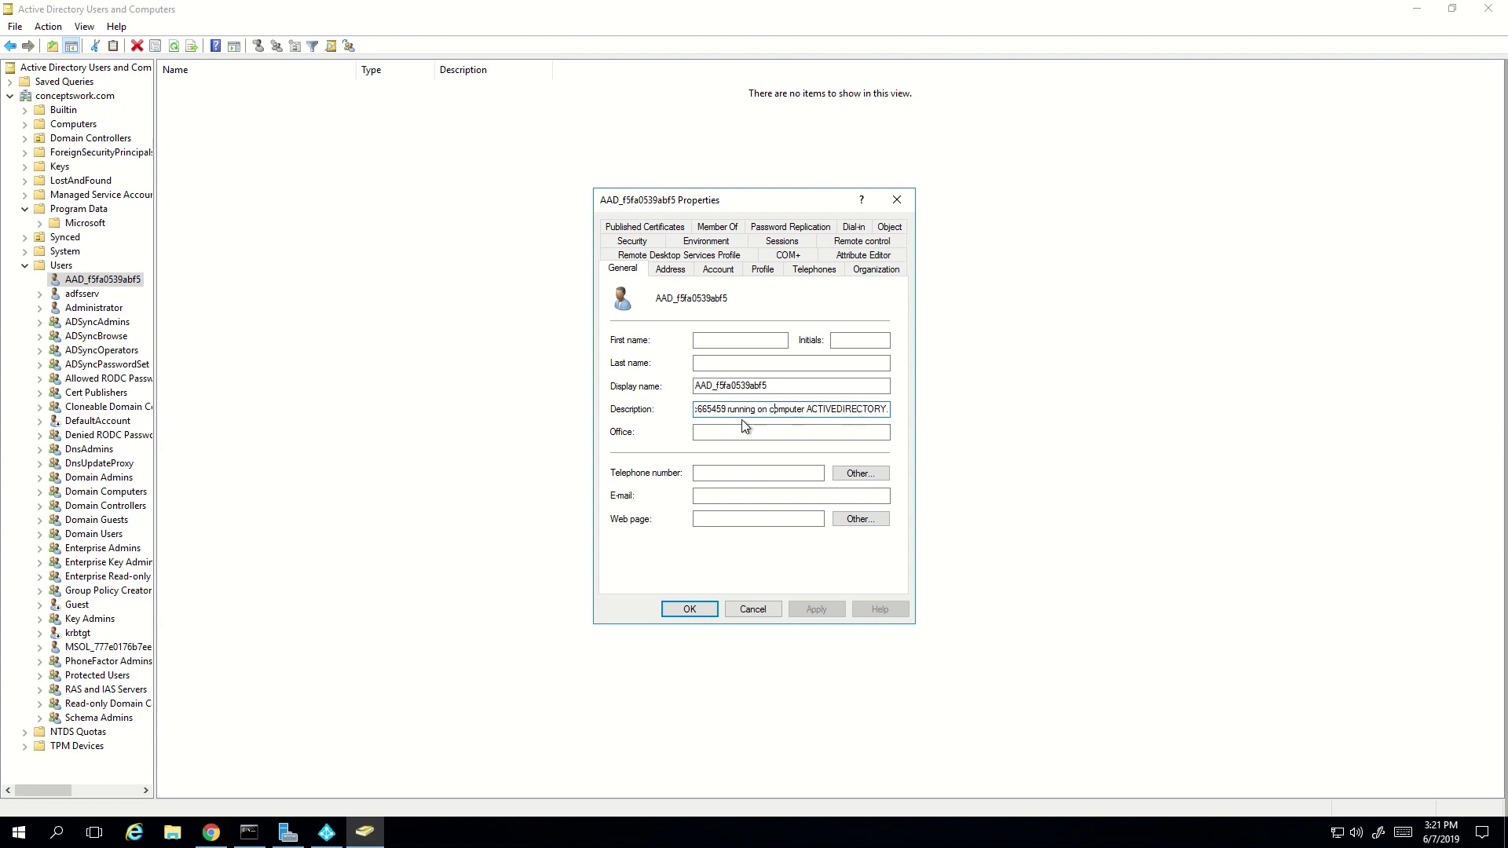
{"action": "double_click", "coordinate": [832, 409]}
{"action": "left_click", "coordinate": [752, 602]}
{"action": "left_click", "coordinate": [91, 790]}
{"action": "left_click", "coordinate": [28, 789]}
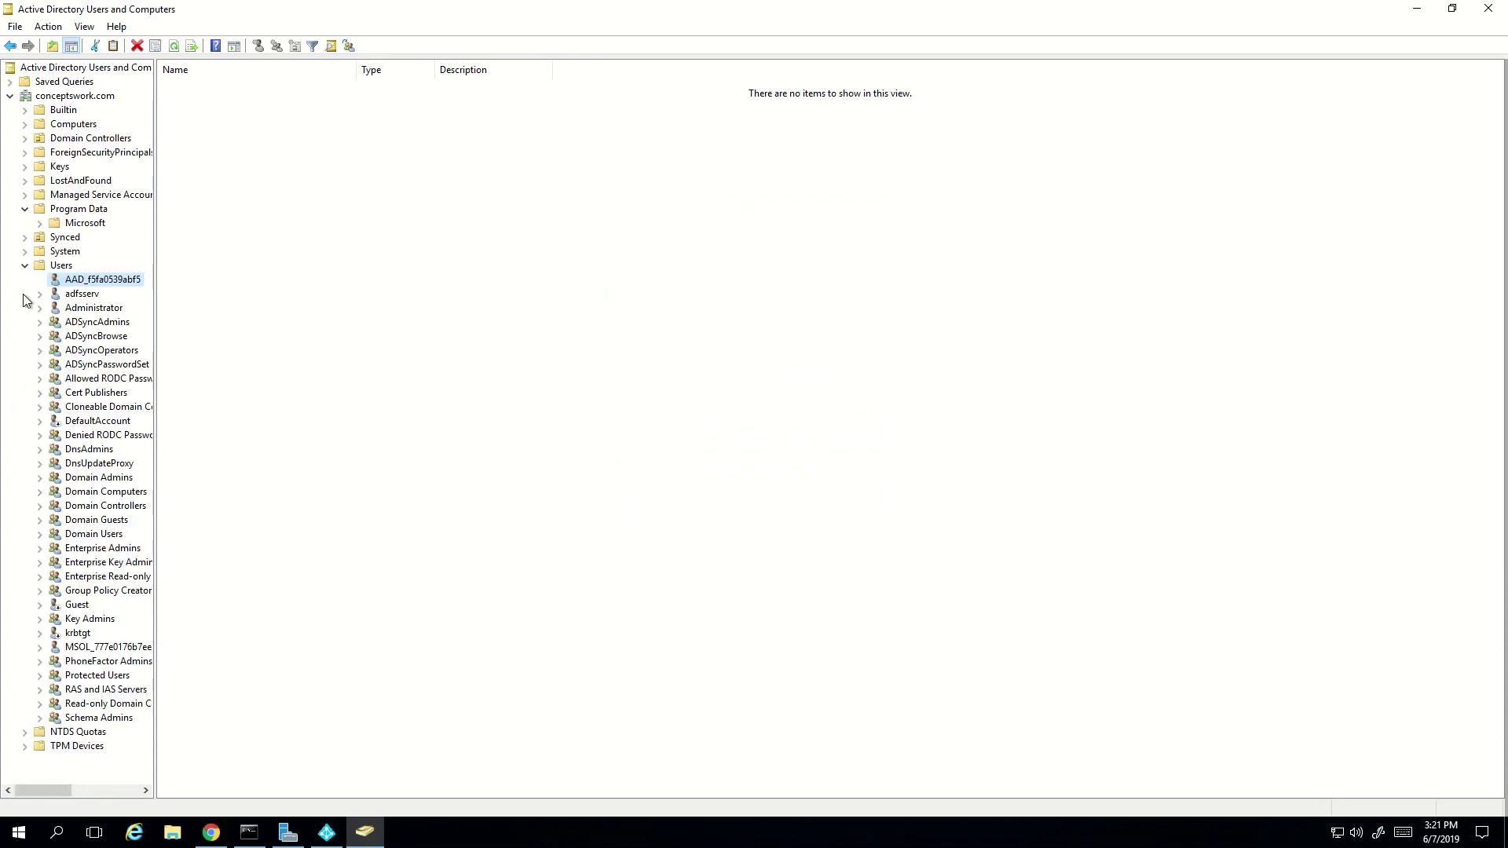
{"action": "left_click", "coordinate": [24, 266]}
{"action": "left_click", "coordinate": [283, 655]}
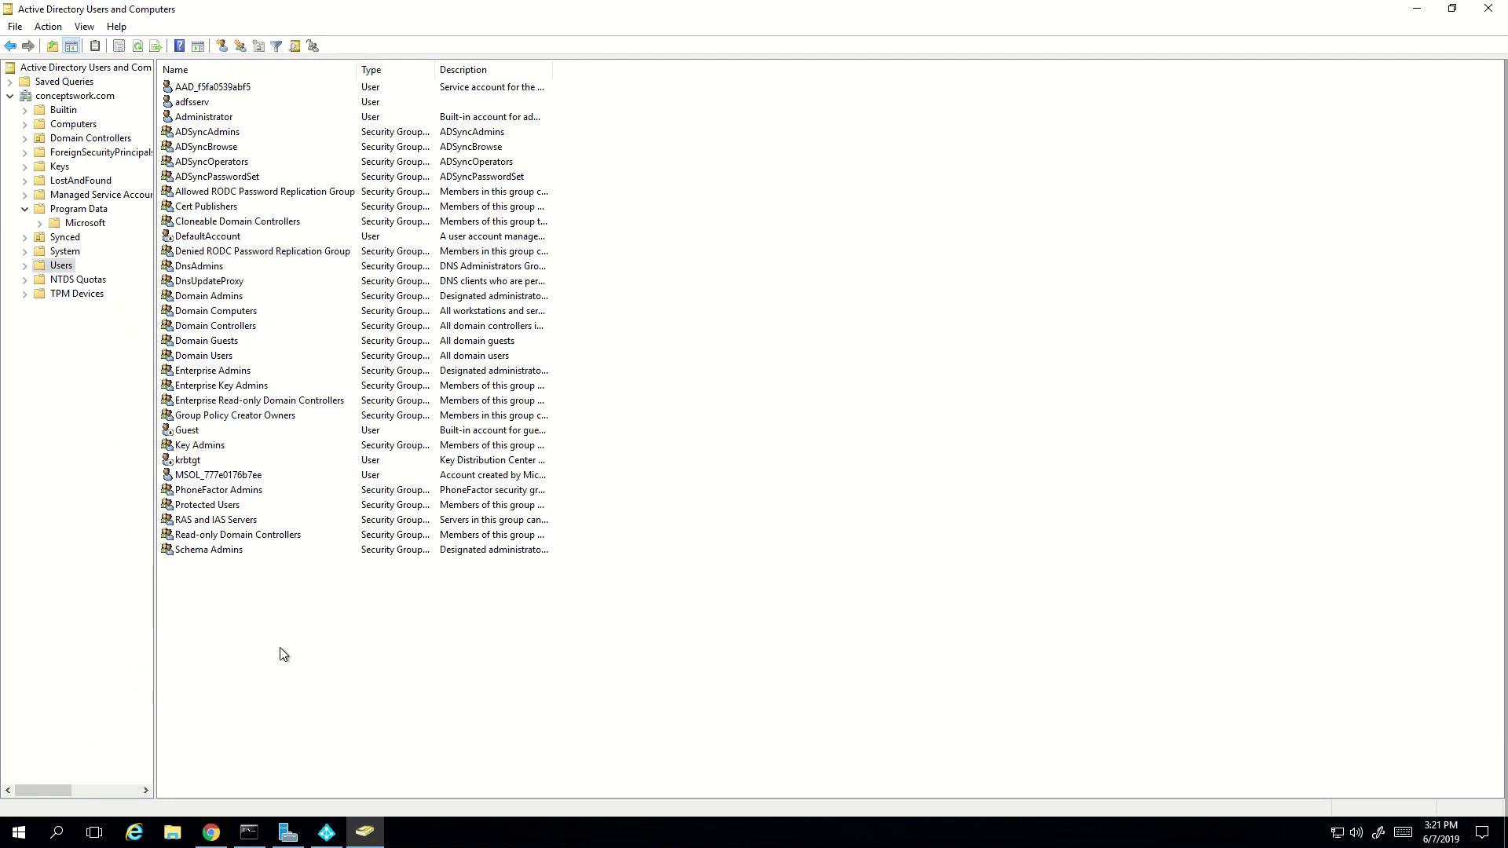
- Select ADSyncAdmins, ADSyncBrowse, ADSyncOperators and ADSyncPasswordSet to review them, then clear the selection
{"action": "left_click", "coordinate": [217, 179]}
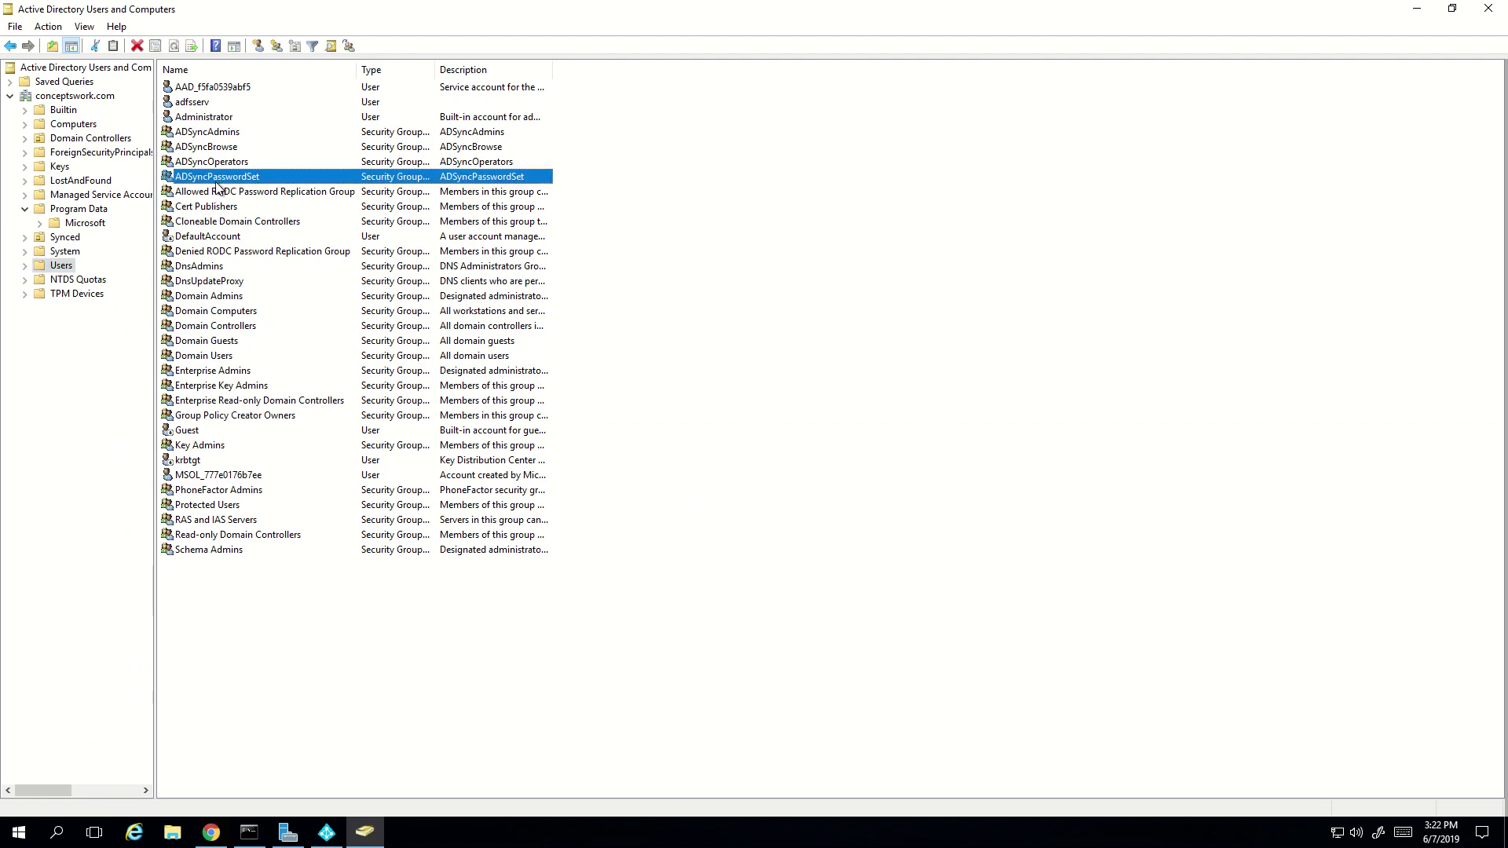
{"action": "key", "text": "shift+Up"}
{"action": "key", "text": "shift+Up"}
{"action": "key", "text": "shift+Up"}
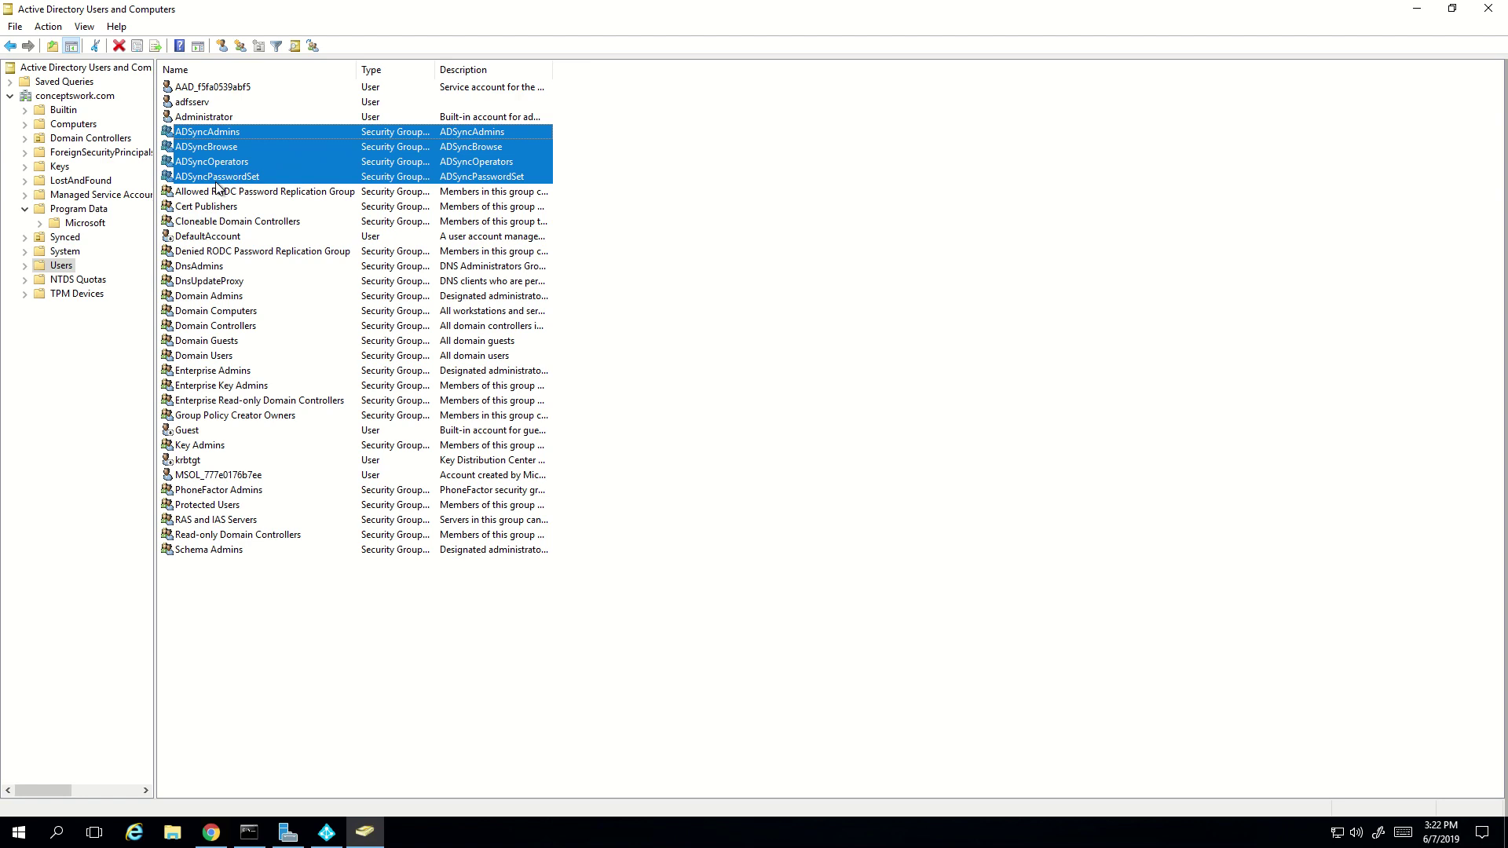
{"action": "left_click", "coordinate": [680, 677]}
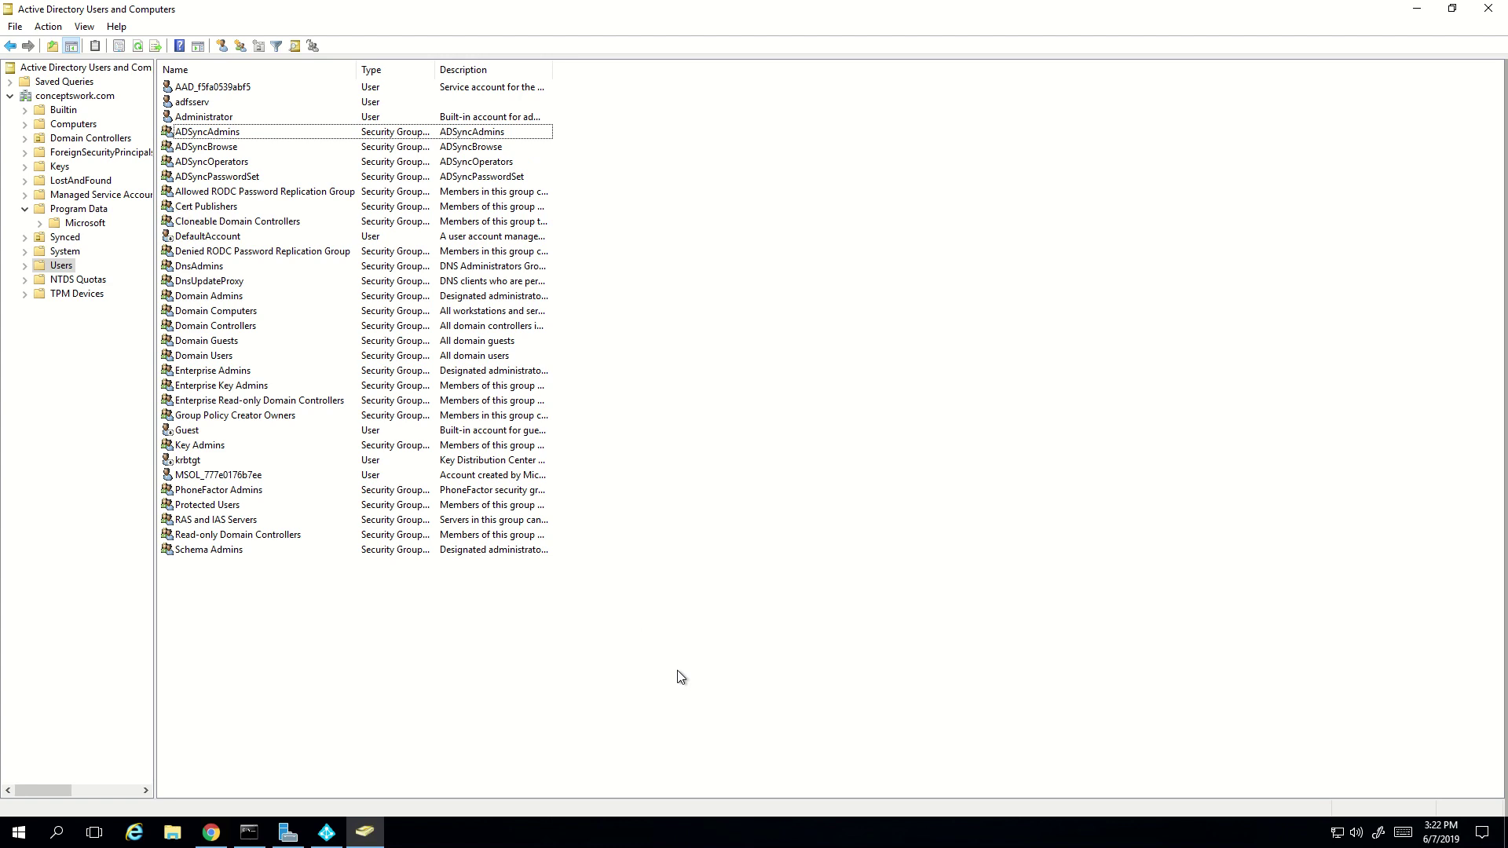
- Open C:\ProgramData\AADConnect in File Explorer via %programdata% in the Run box
{"action": "key", "text": "super+r"}
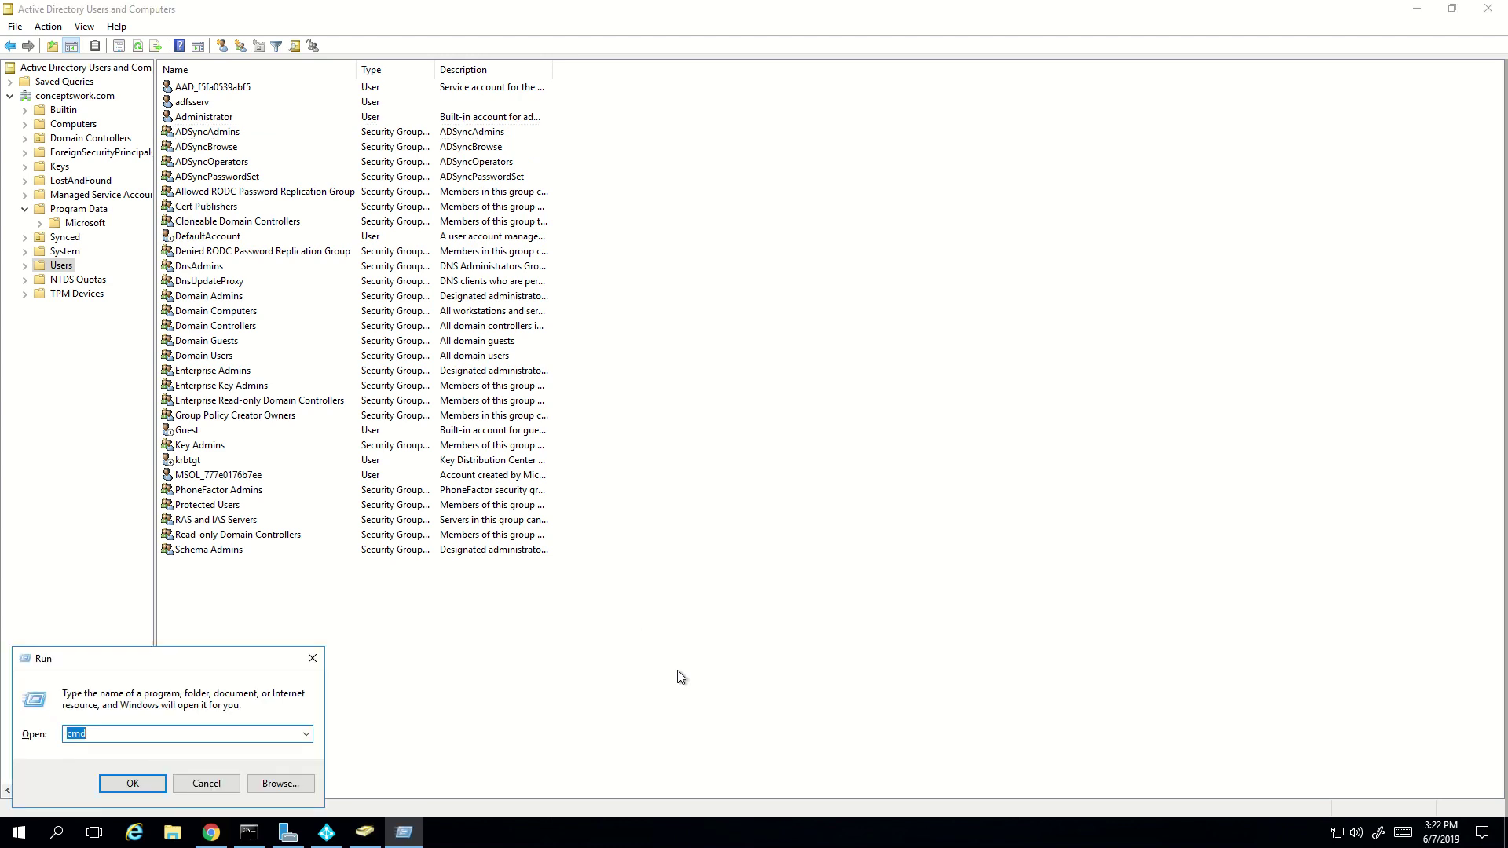
{"action": "type", "text": "%"}
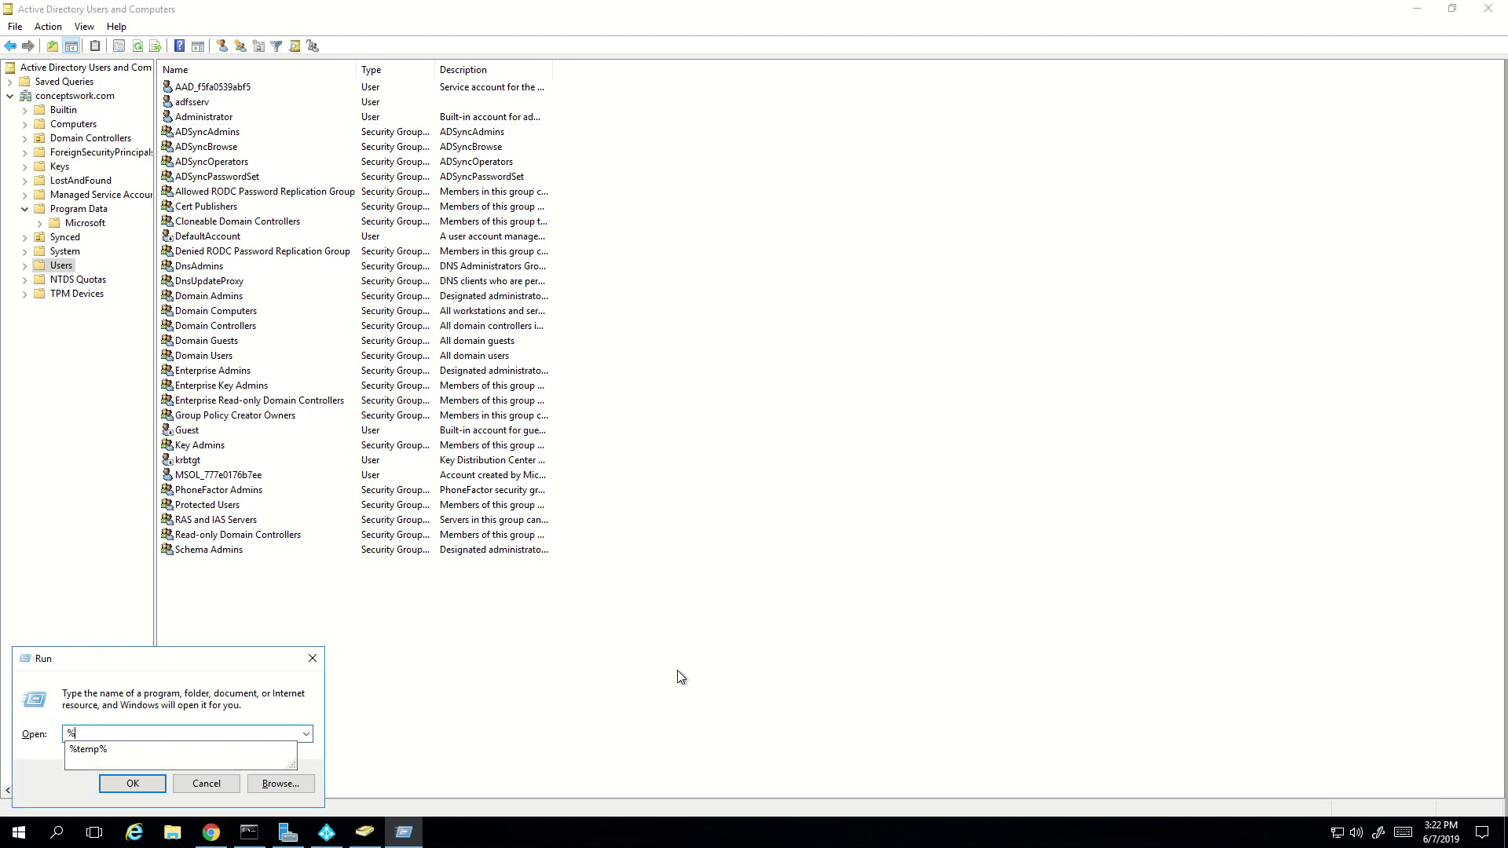
{"action": "type", "text": "programda"}
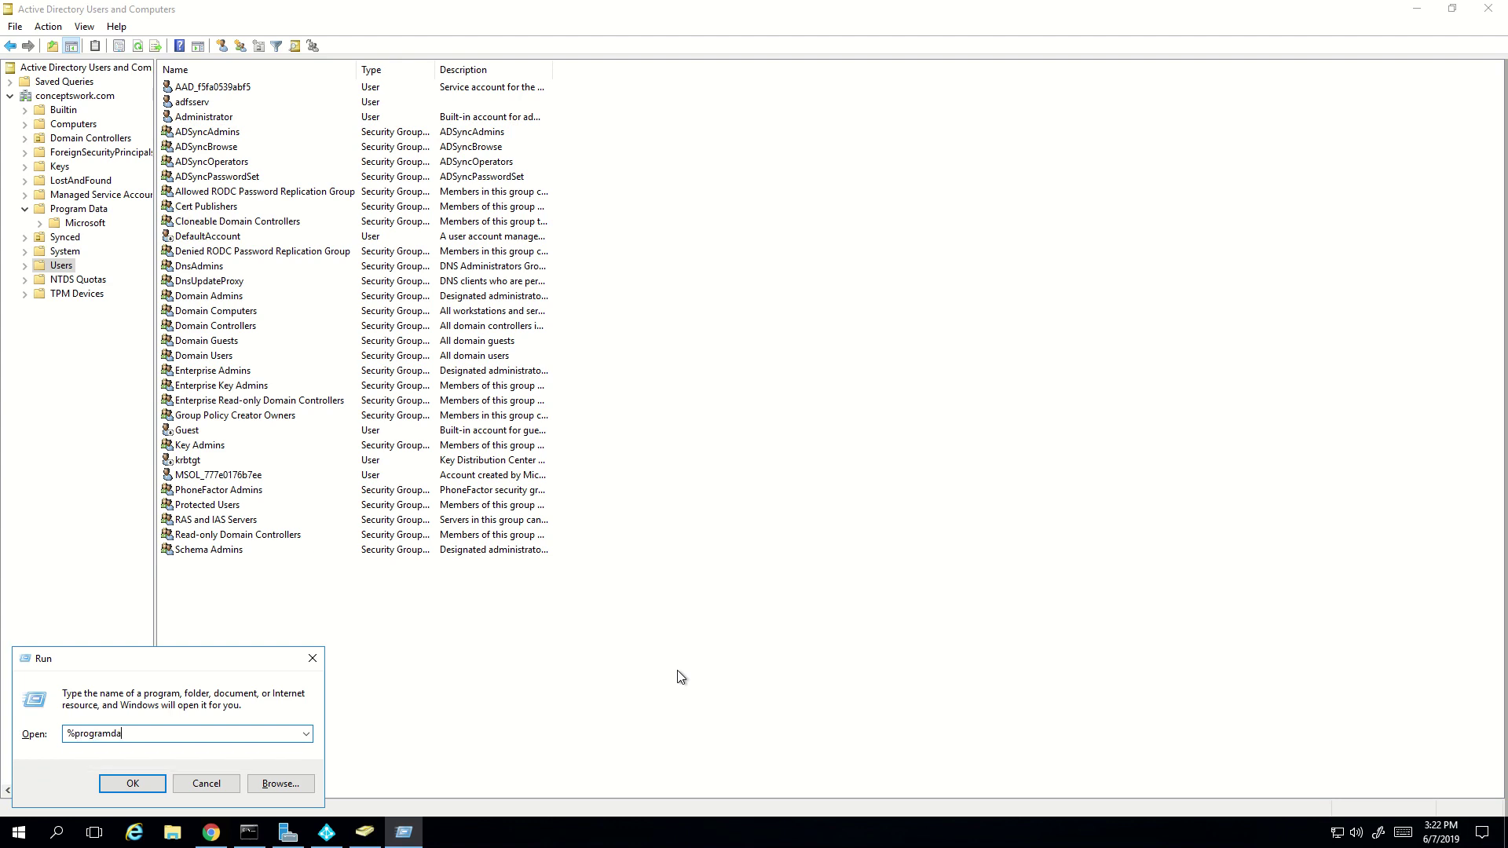
{"action": "type", "text": "ta%"}
{"action": "key", "text": "Return"}
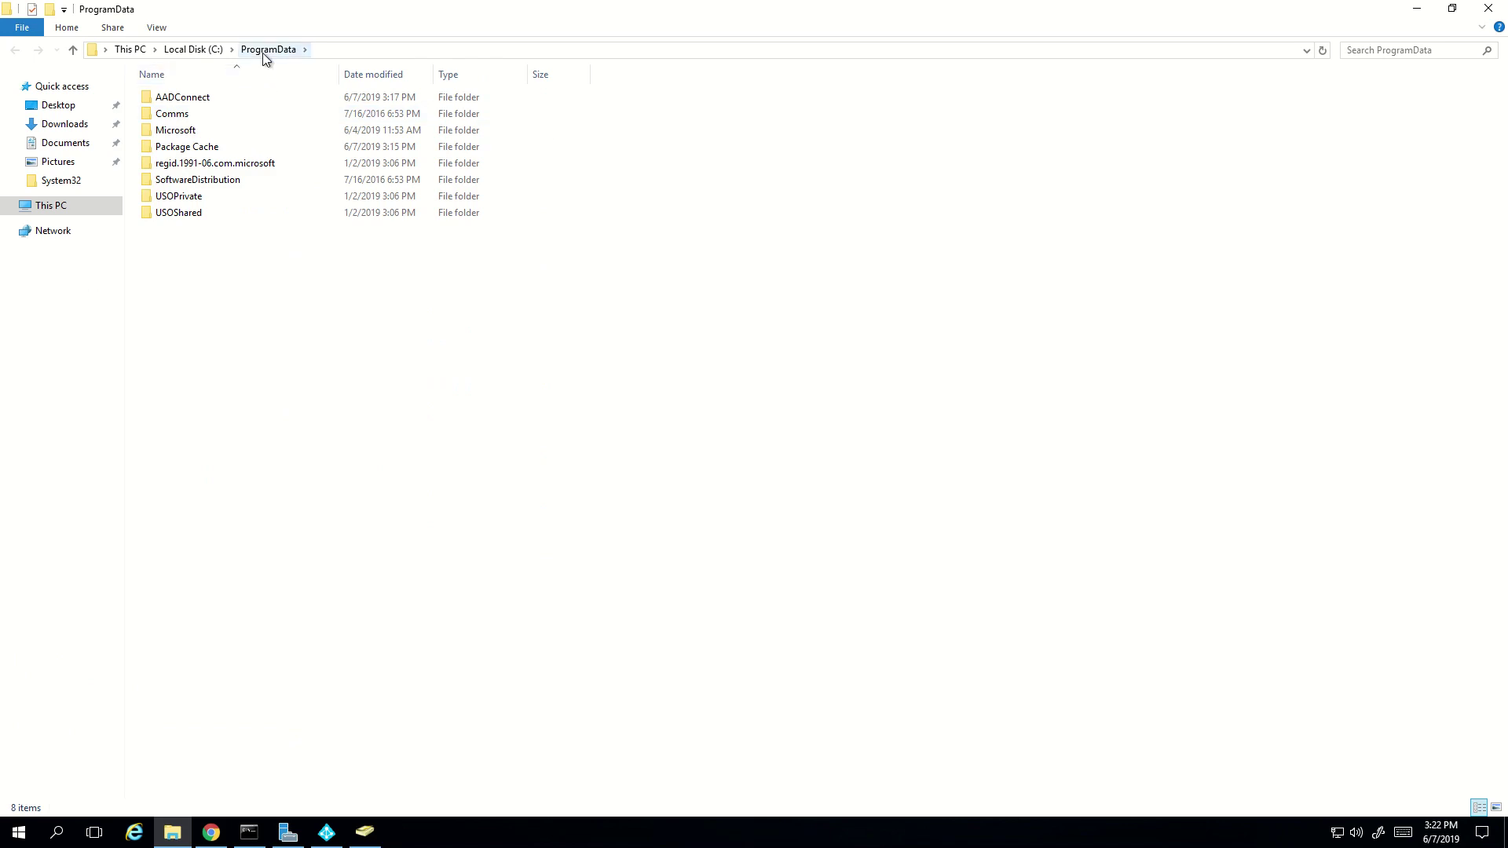
{"action": "double_click", "coordinate": [188, 98]}
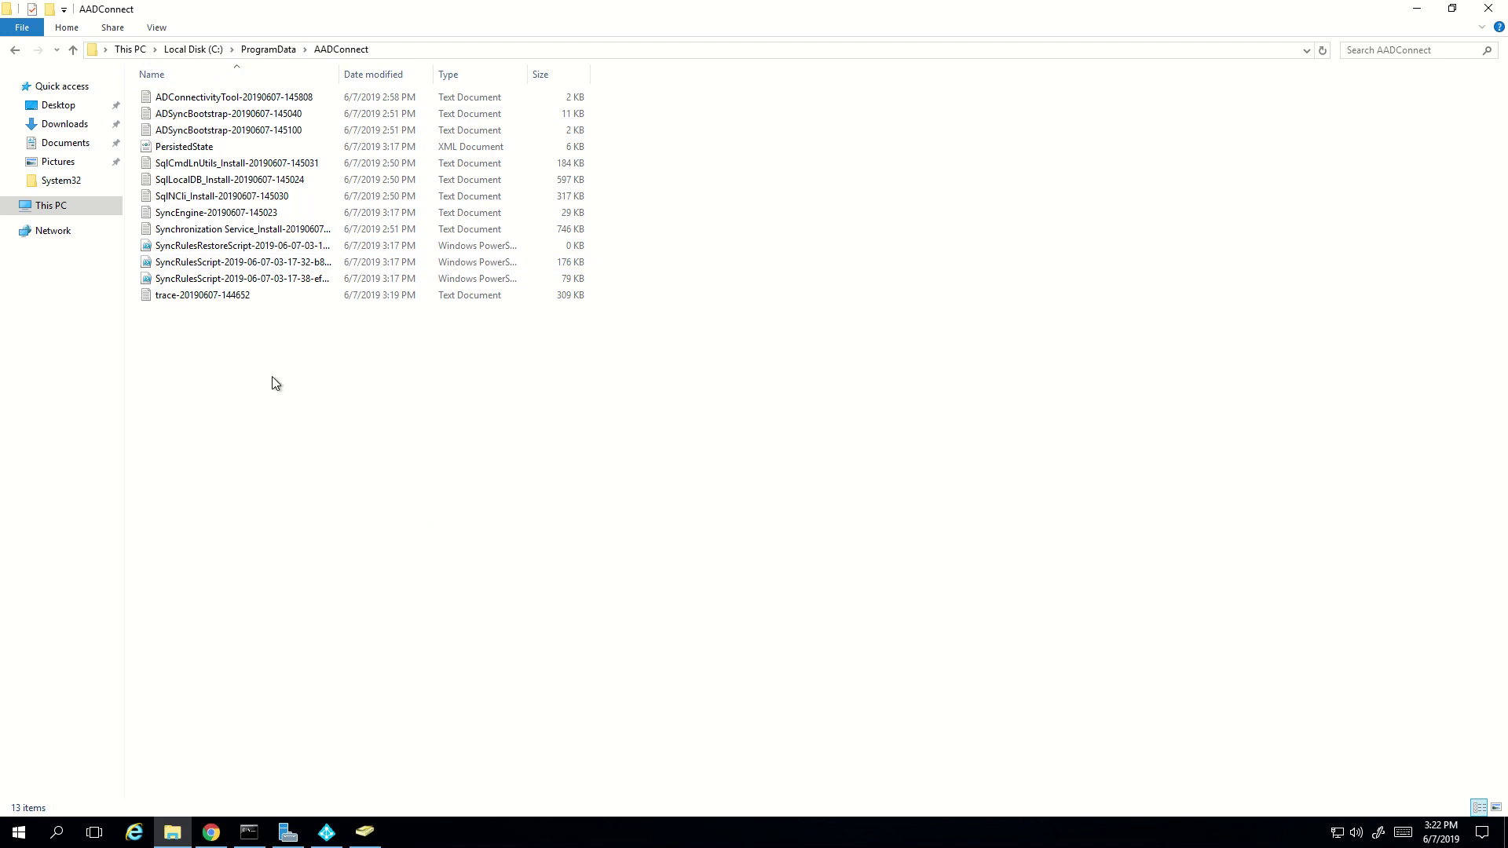
{"action": "double_click", "coordinate": [191, 297]}
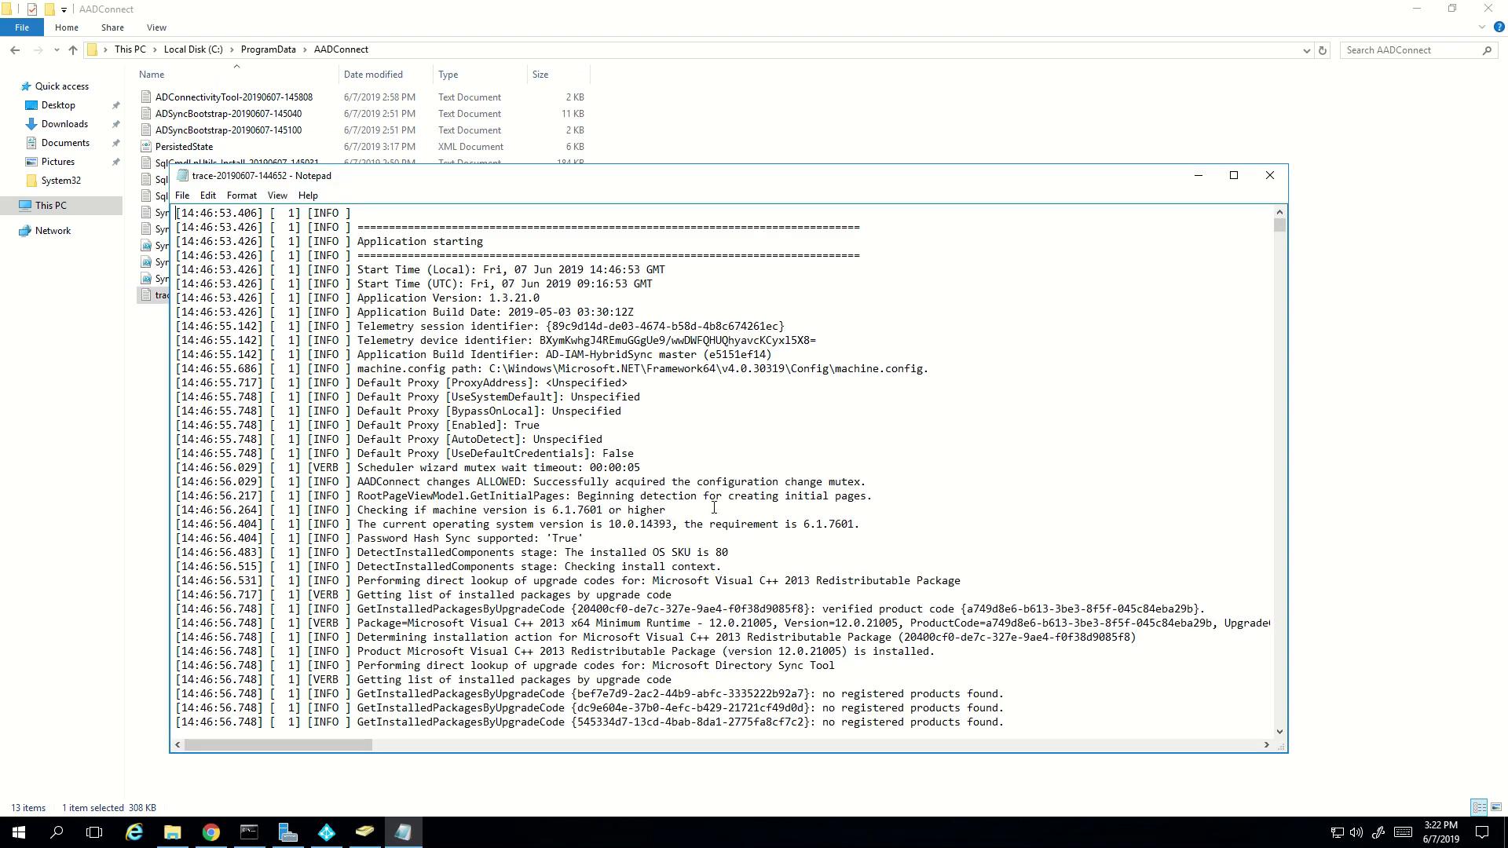
{"action": "left_click_drag", "start_coordinate": [378, 334], "coordinate": [653, 552]}
{"action": "scroll", "coordinate": [628, 483], "scroll_direction": "down", "scroll_amount": 3}
{"action": "scroll", "coordinate": [638, 489], "scroll_direction": "down", "scroll_amount": 12}
{"action": "scroll", "coordinate": [636, 497], "scroll_direction": "down", "scroll_amount": 13}
{"action": "scroll", "coordinate": [636, 510], "scroll_direction": "down", "scroll_amount": 13}
{"action": "scroll", "coordinate": [650, 552], "scroll_direction": "down", "scroll_amount": 6}
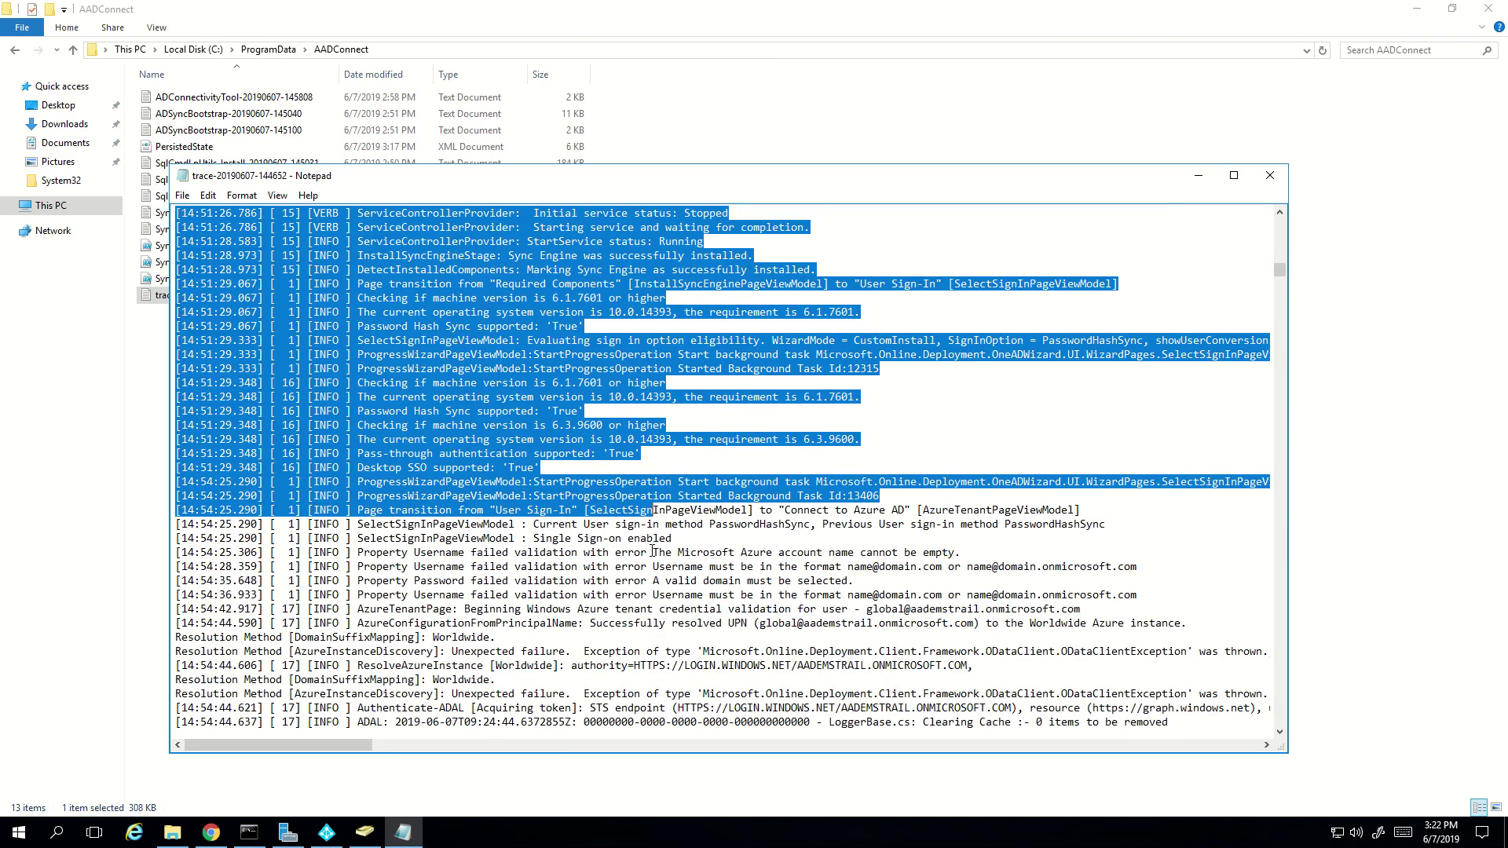
{"action": "scroll", "coordinate": [653, 552], "scroll_direction": "down", "scroll_amount": 7}
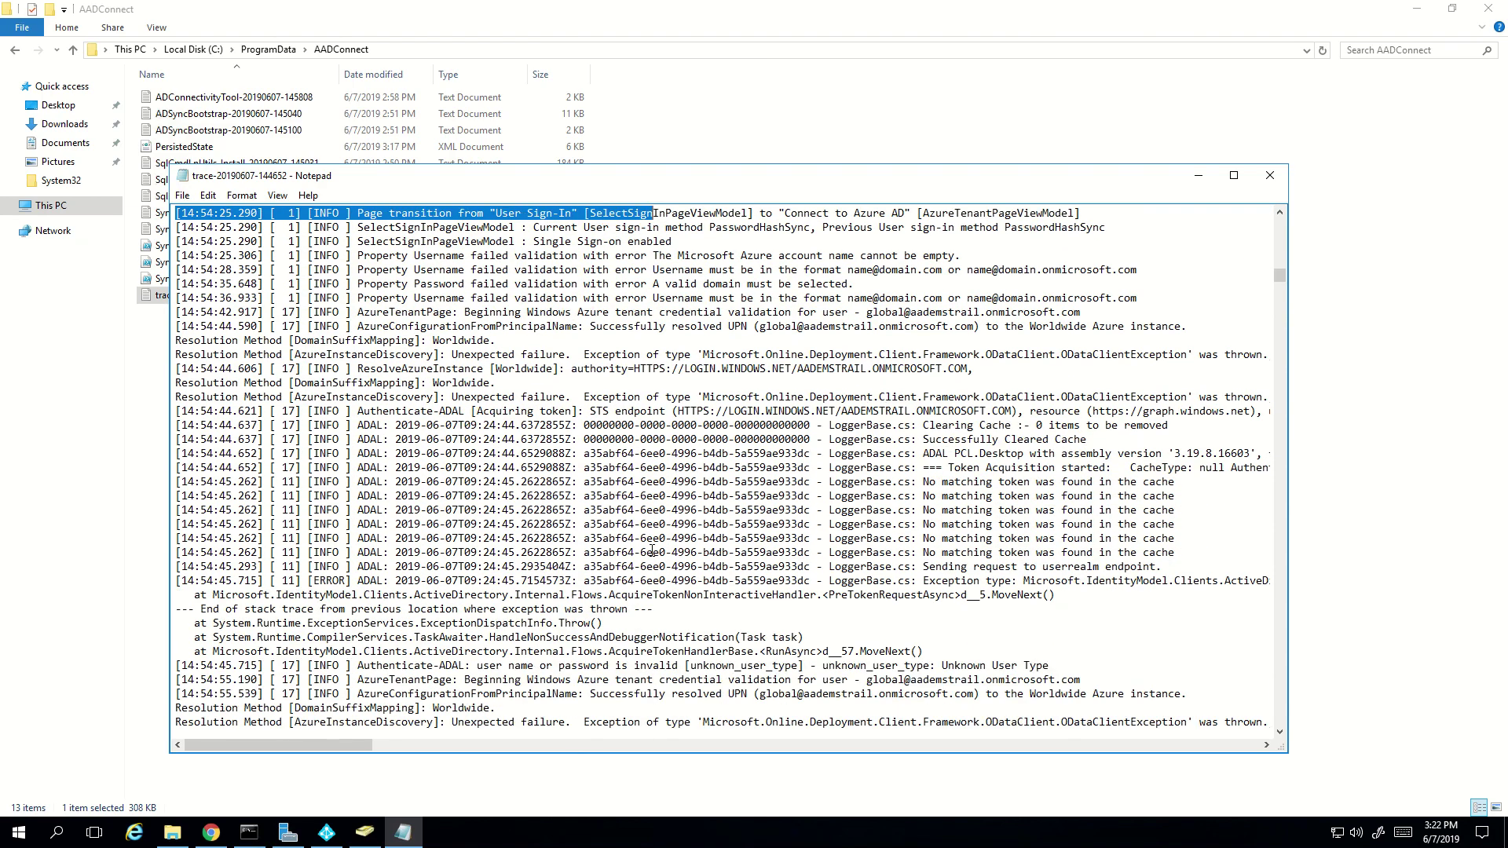
{"action": "scroll", "coordinate": [653, 553], "scroll_direction": "down", "scroll_amount": 4}
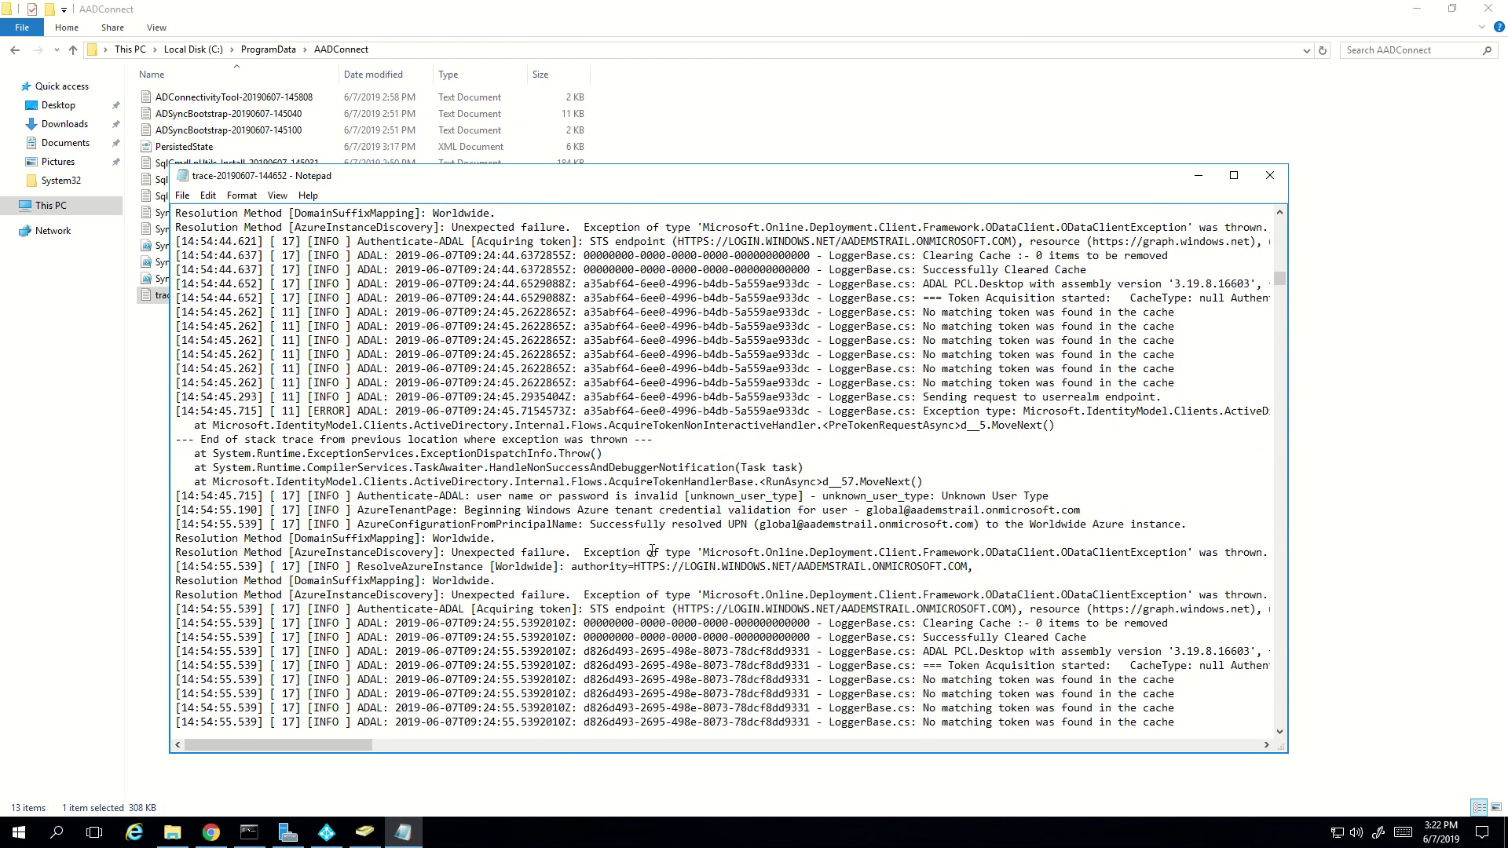
{"action": "left_click_drag", "start_coordinate": [652, 552], "coordinate": [636, 427]}
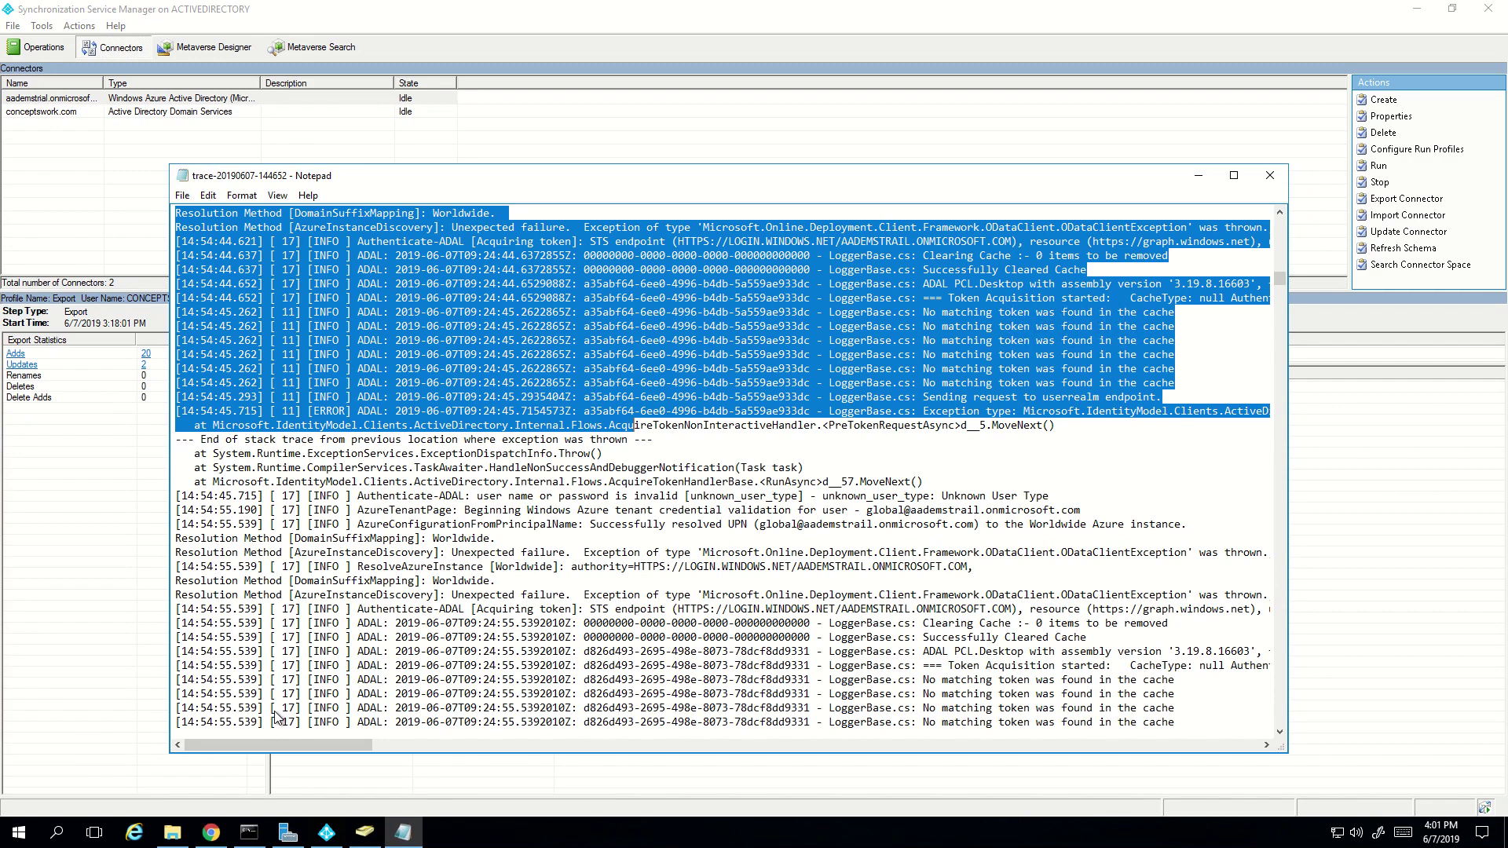
- Bring up the Azure portal's All users list showing the ten accounts, nine synced from Windows Server AD
{"action": "left_click", "coordinate": [217, 834]}
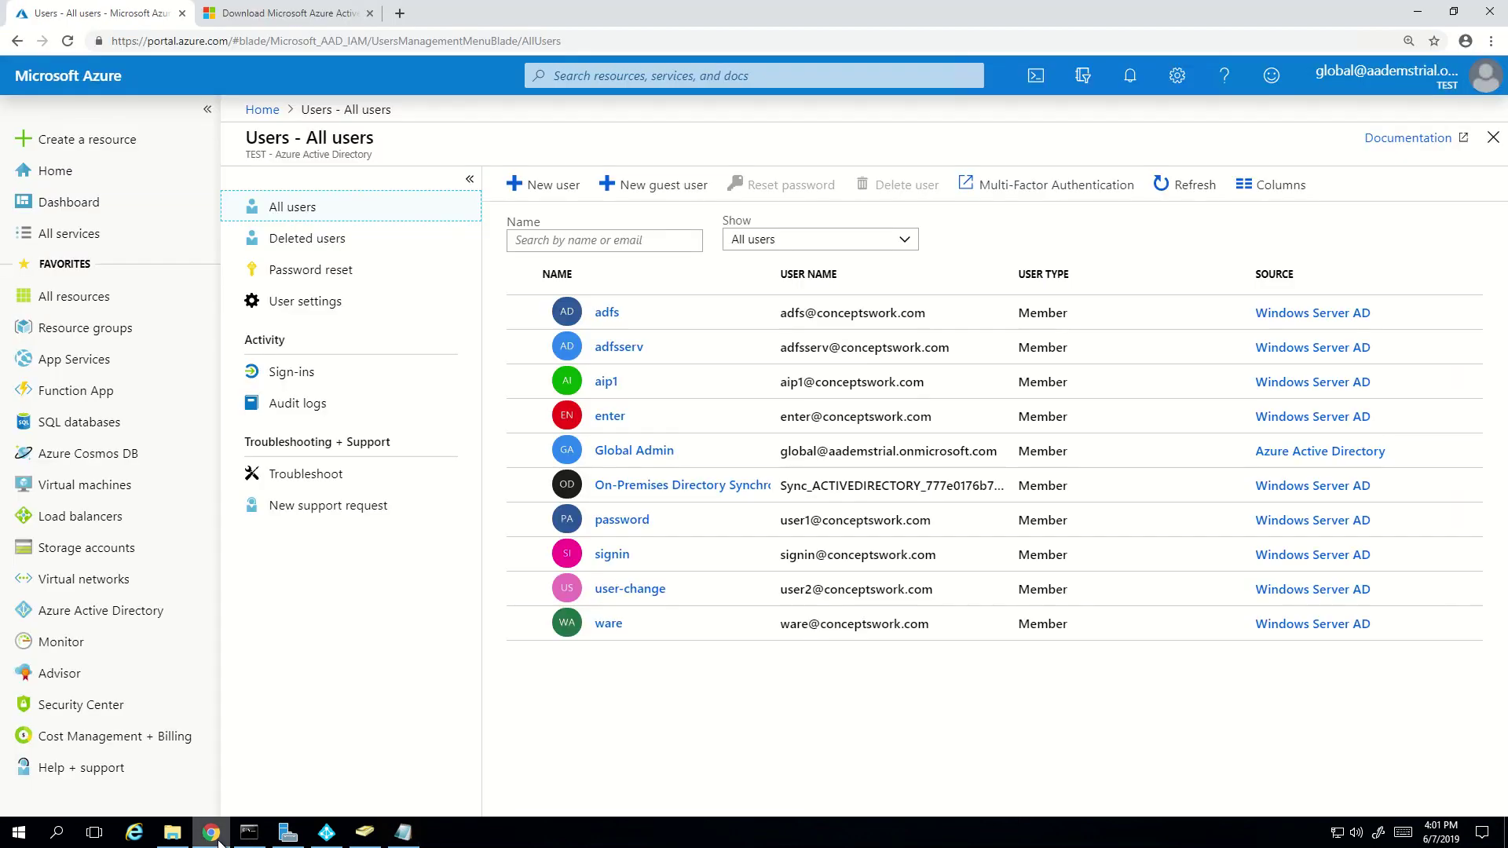